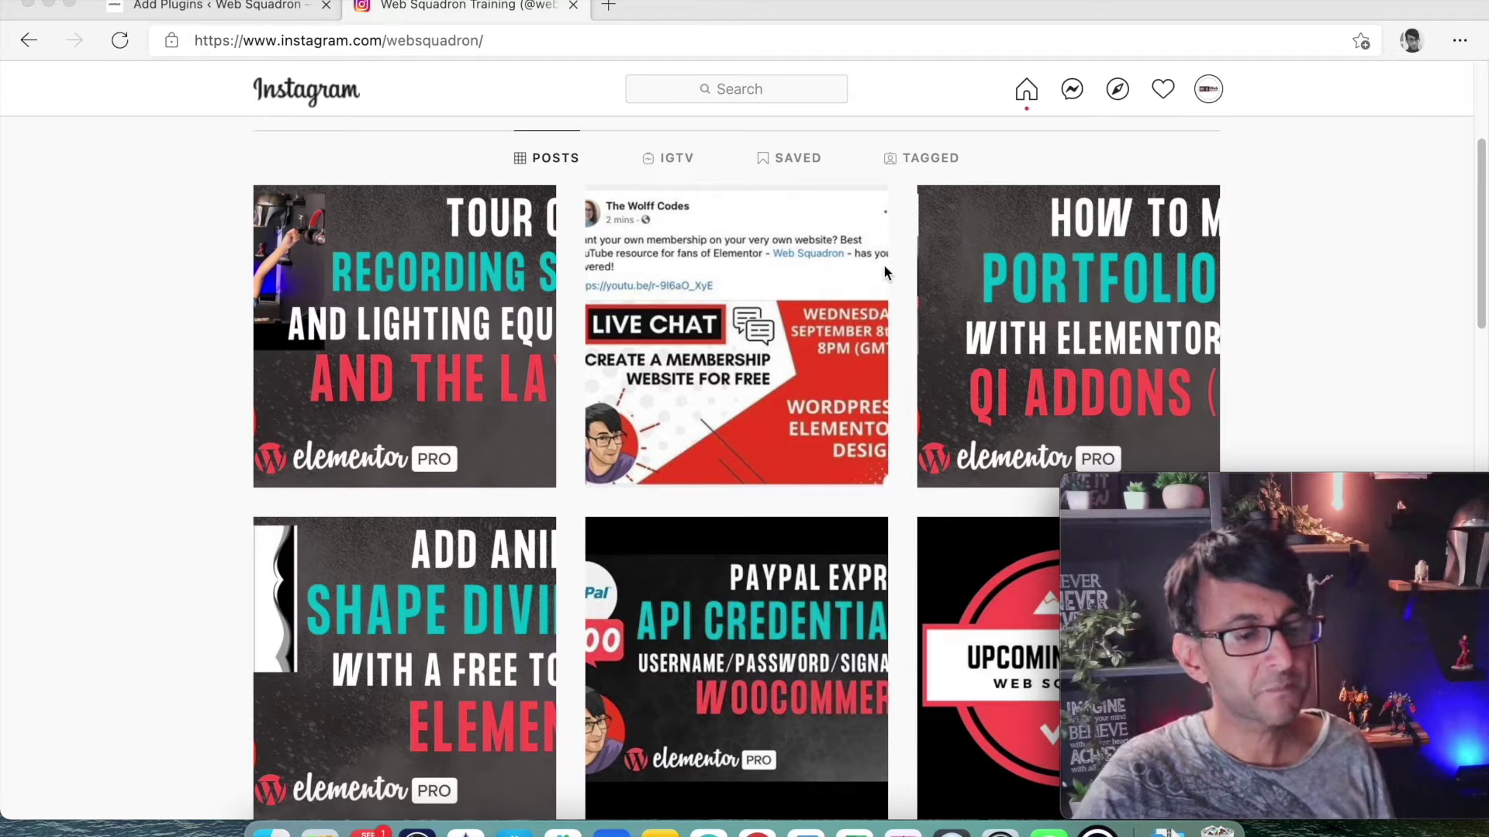
Switch to the WordPress Add Plugins results for 'smash balloon'.
click(183, 9)
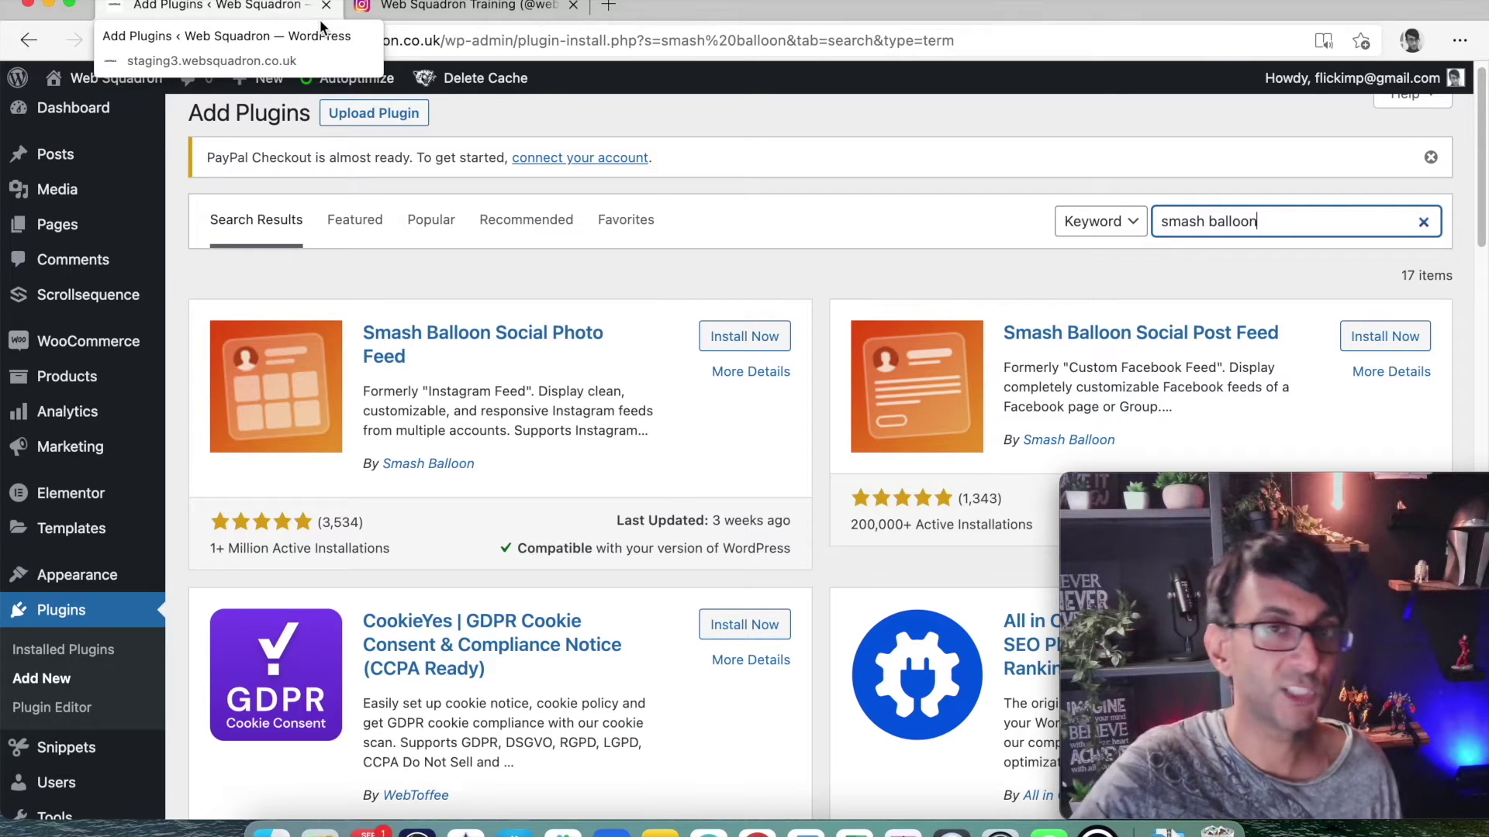
Install Smash Balloon Social Photo Feed and activate it.
click(763, 338)
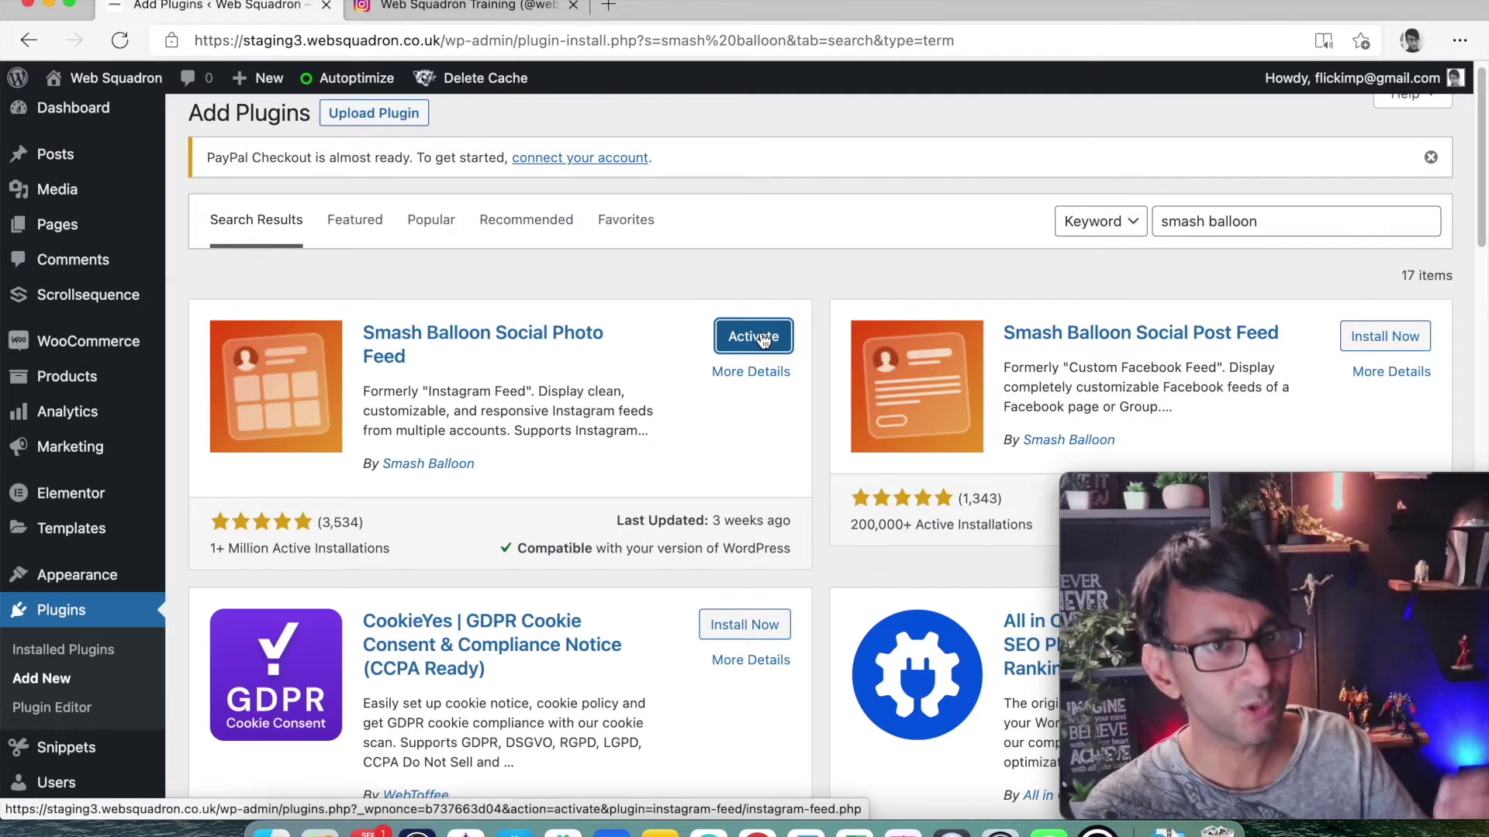
click(764, 340)
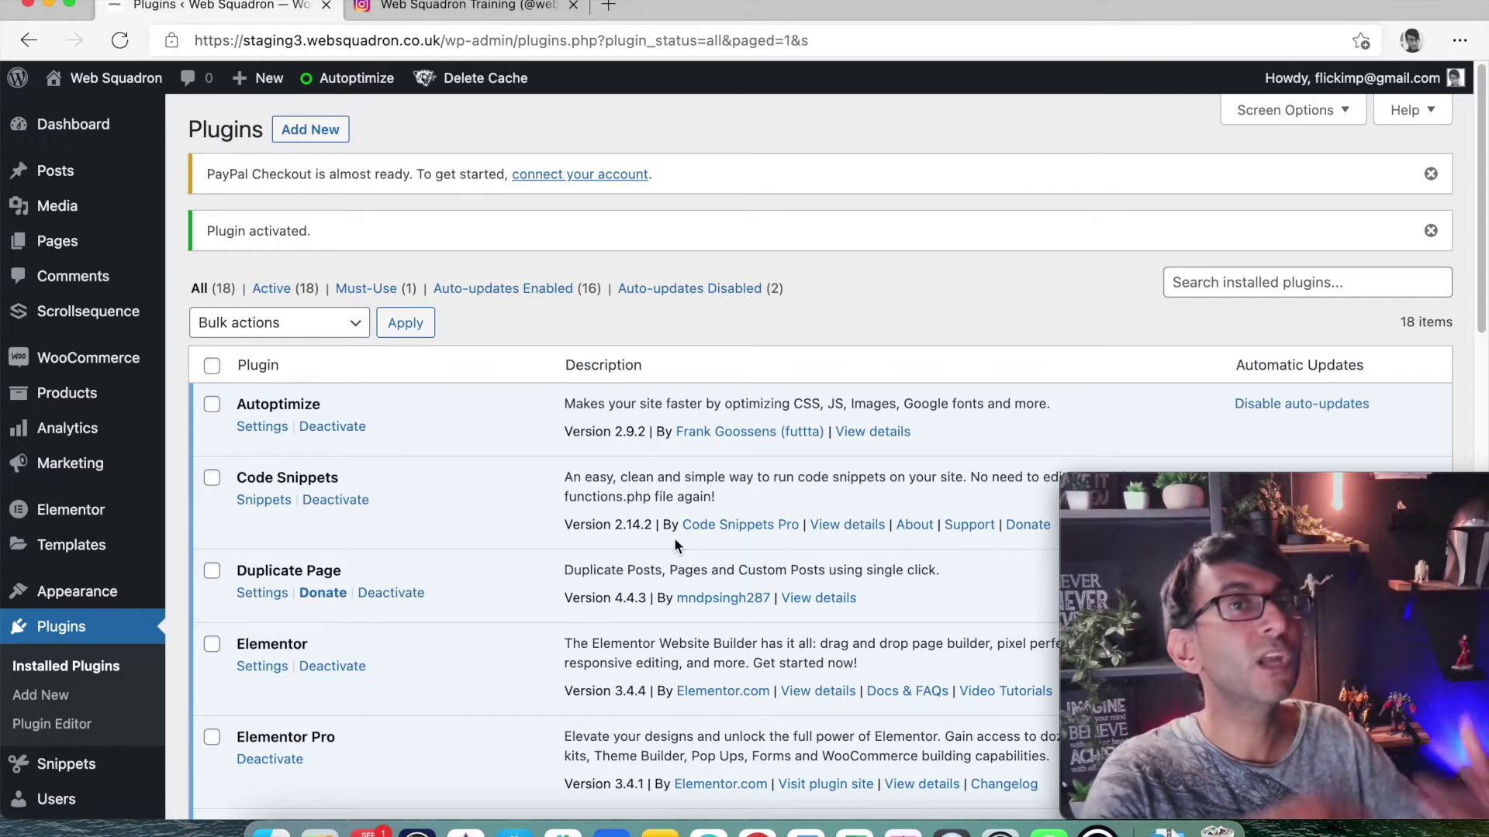
Open the Settings page of Smash Balloon Instagram Feed from the Plugins list.
scroll(519, 504, down, 10)
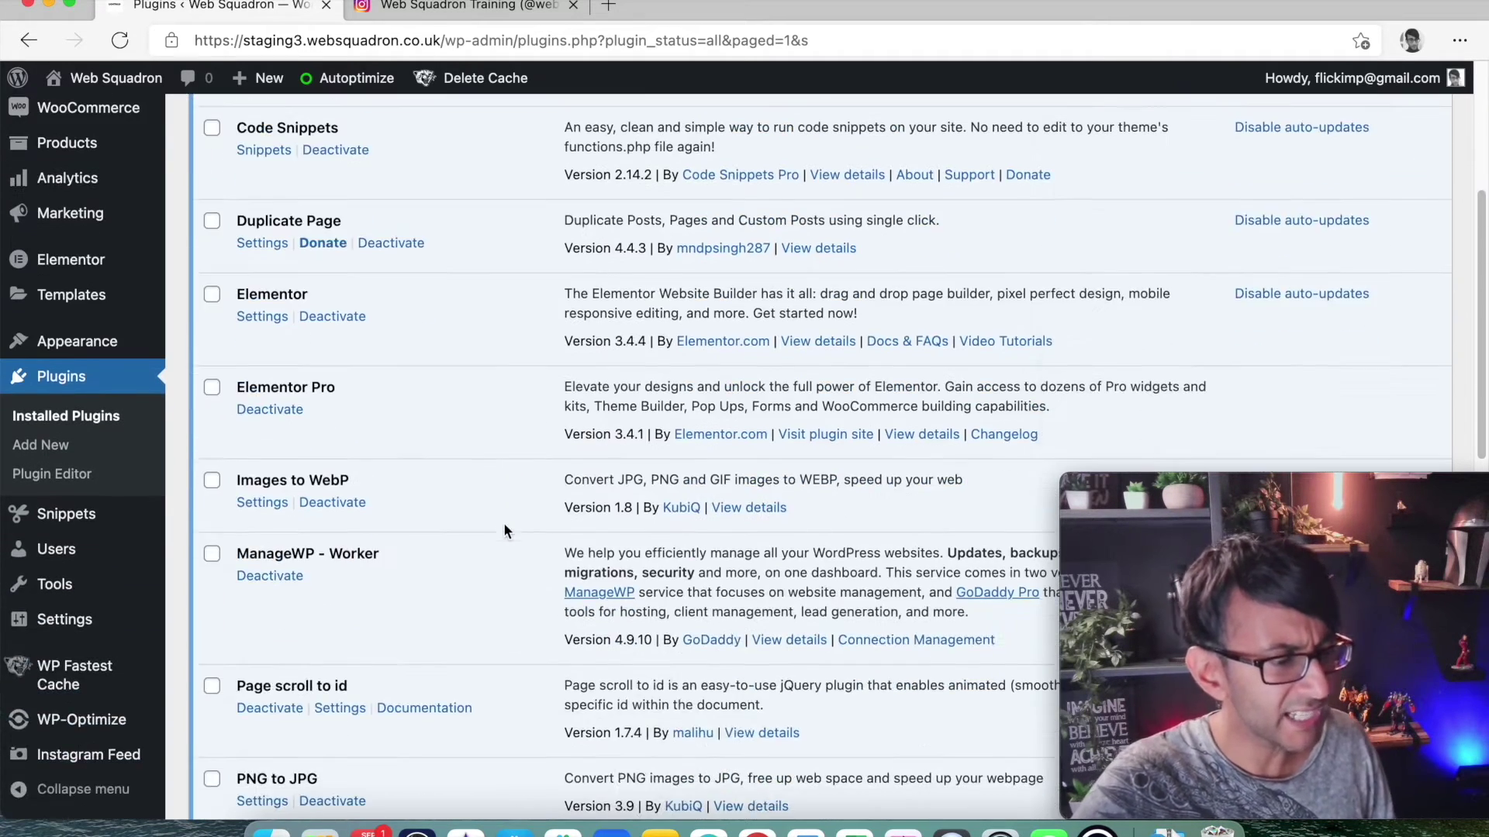
scroll(500, 546, down, 5)
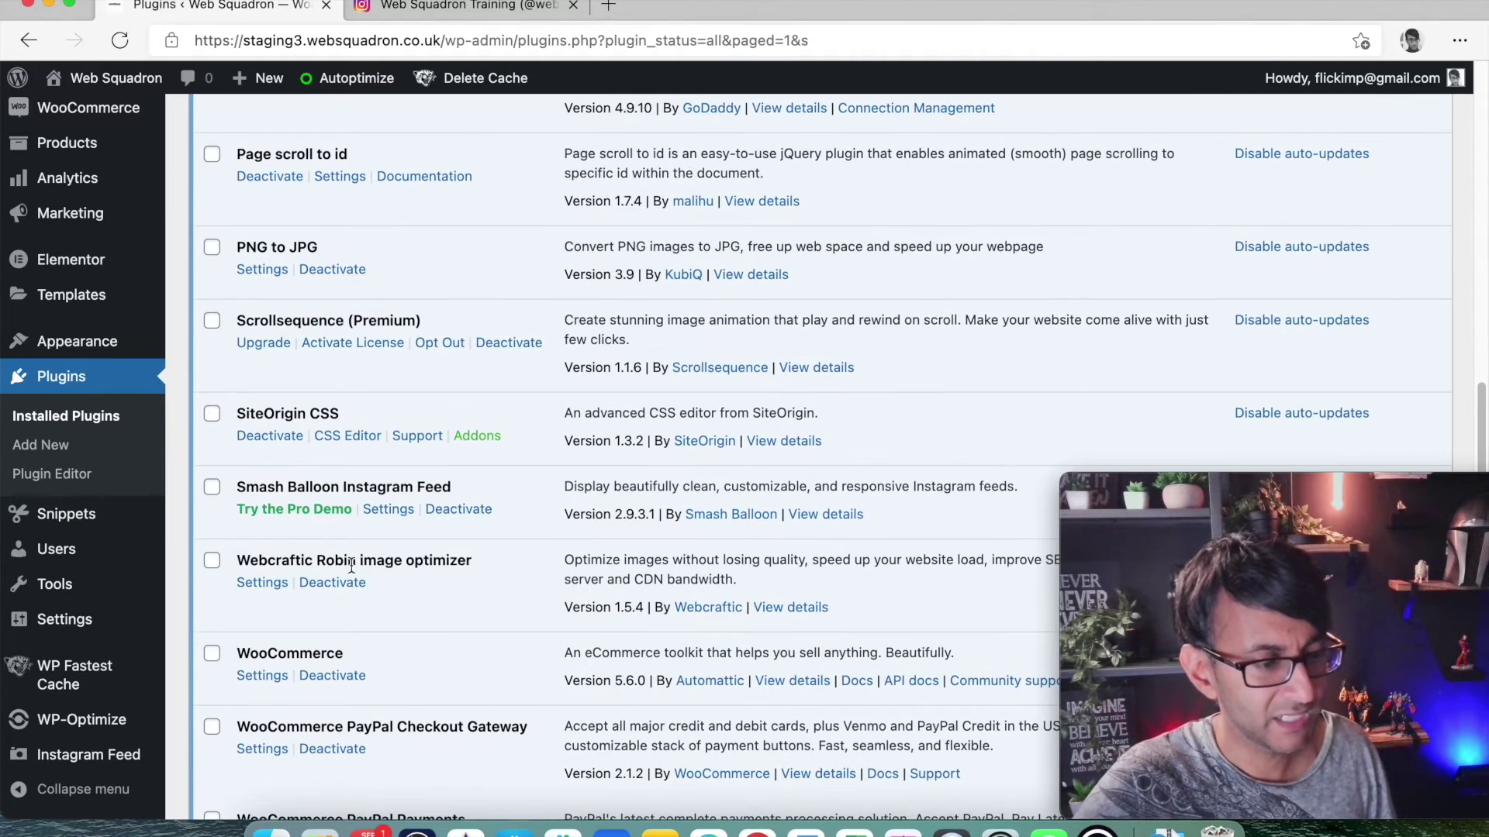
click(389, 509)
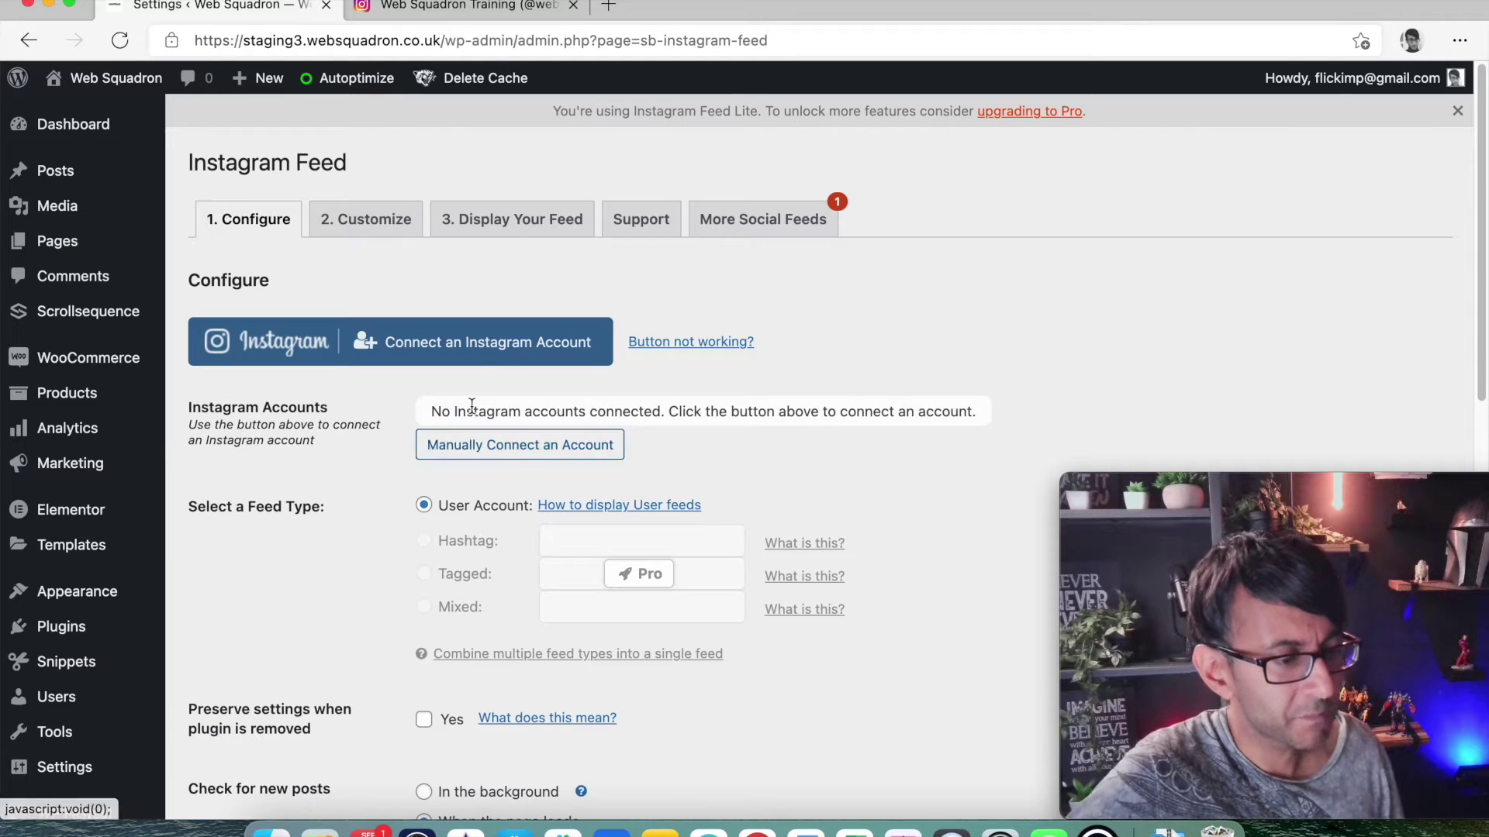
Connect the personal Instagram account to the feed as a User Account.
click(493, 352)
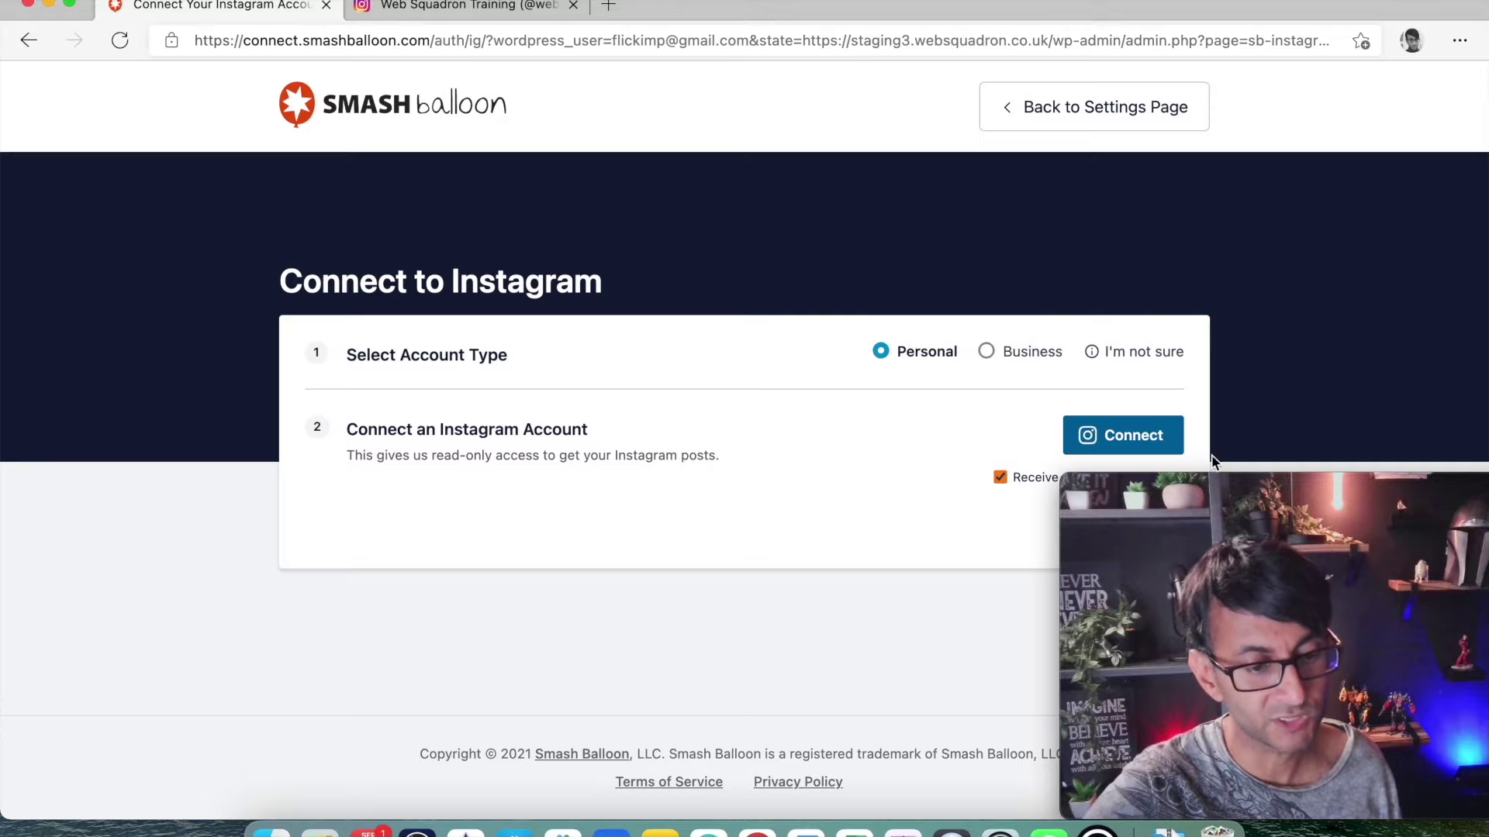
drag(1236, 496, 1294, 545)
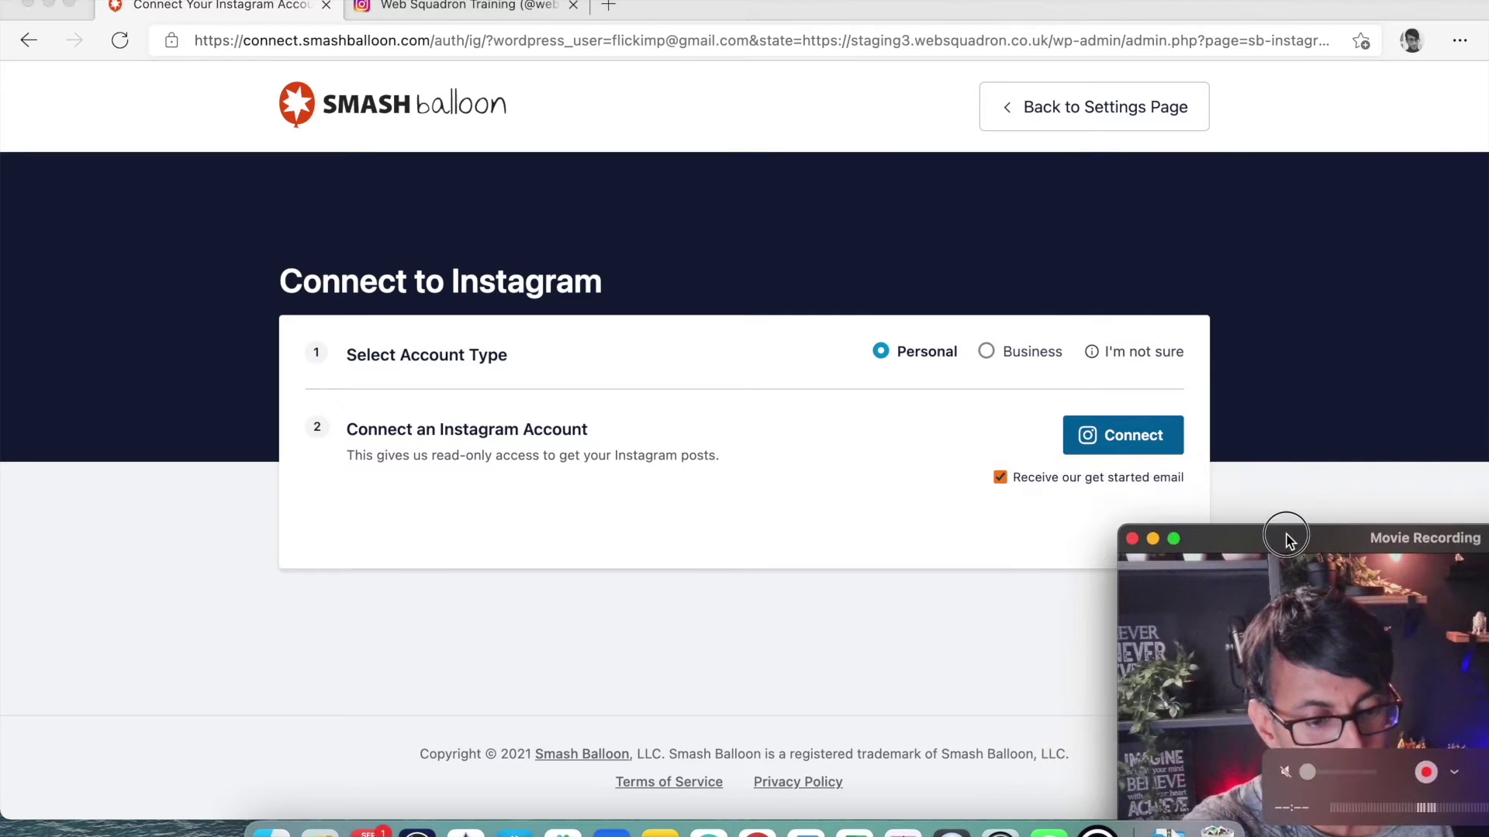
click(1135, 449)
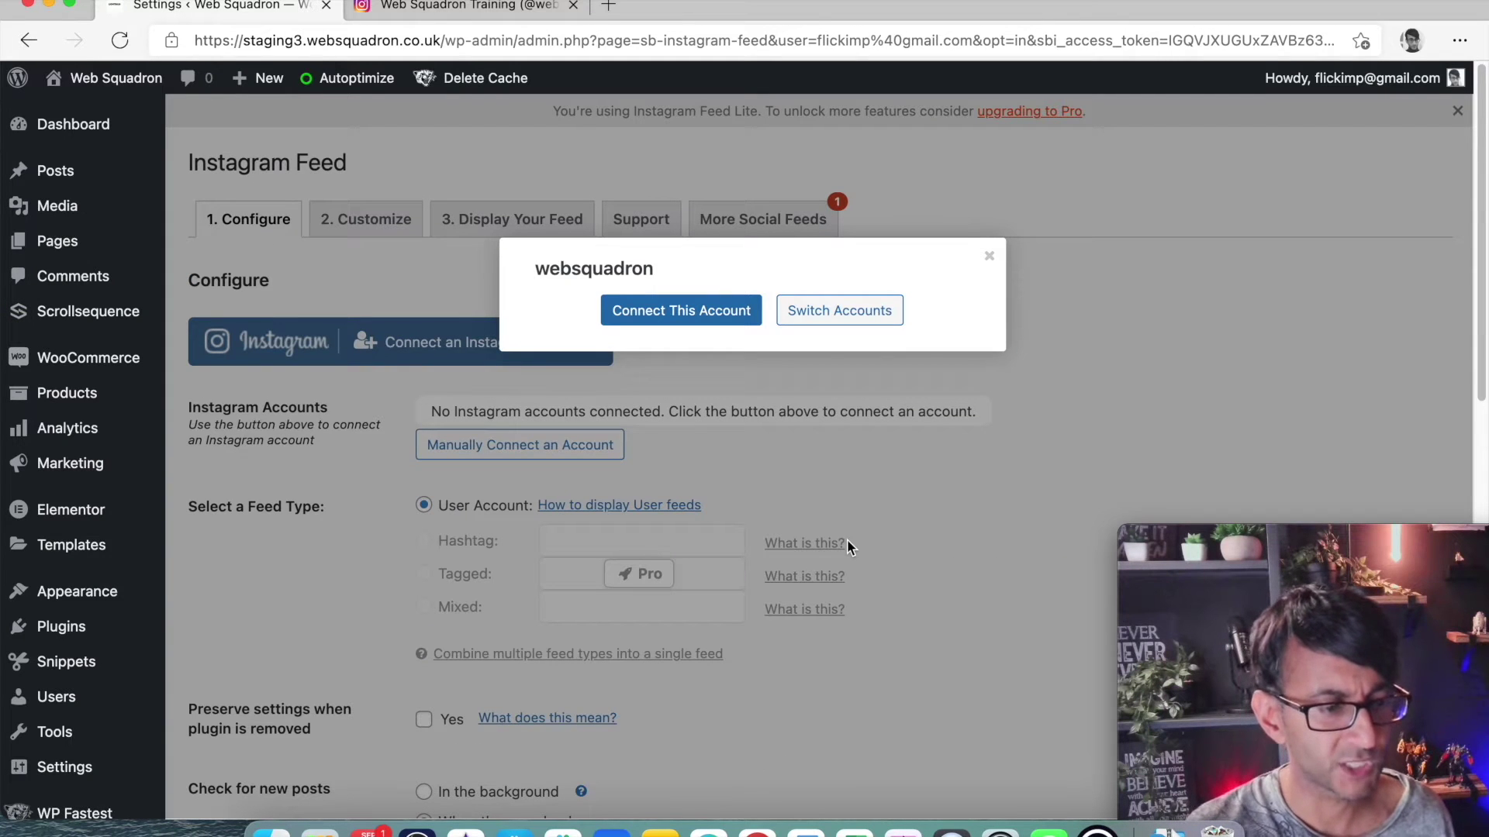
click(706, 311)
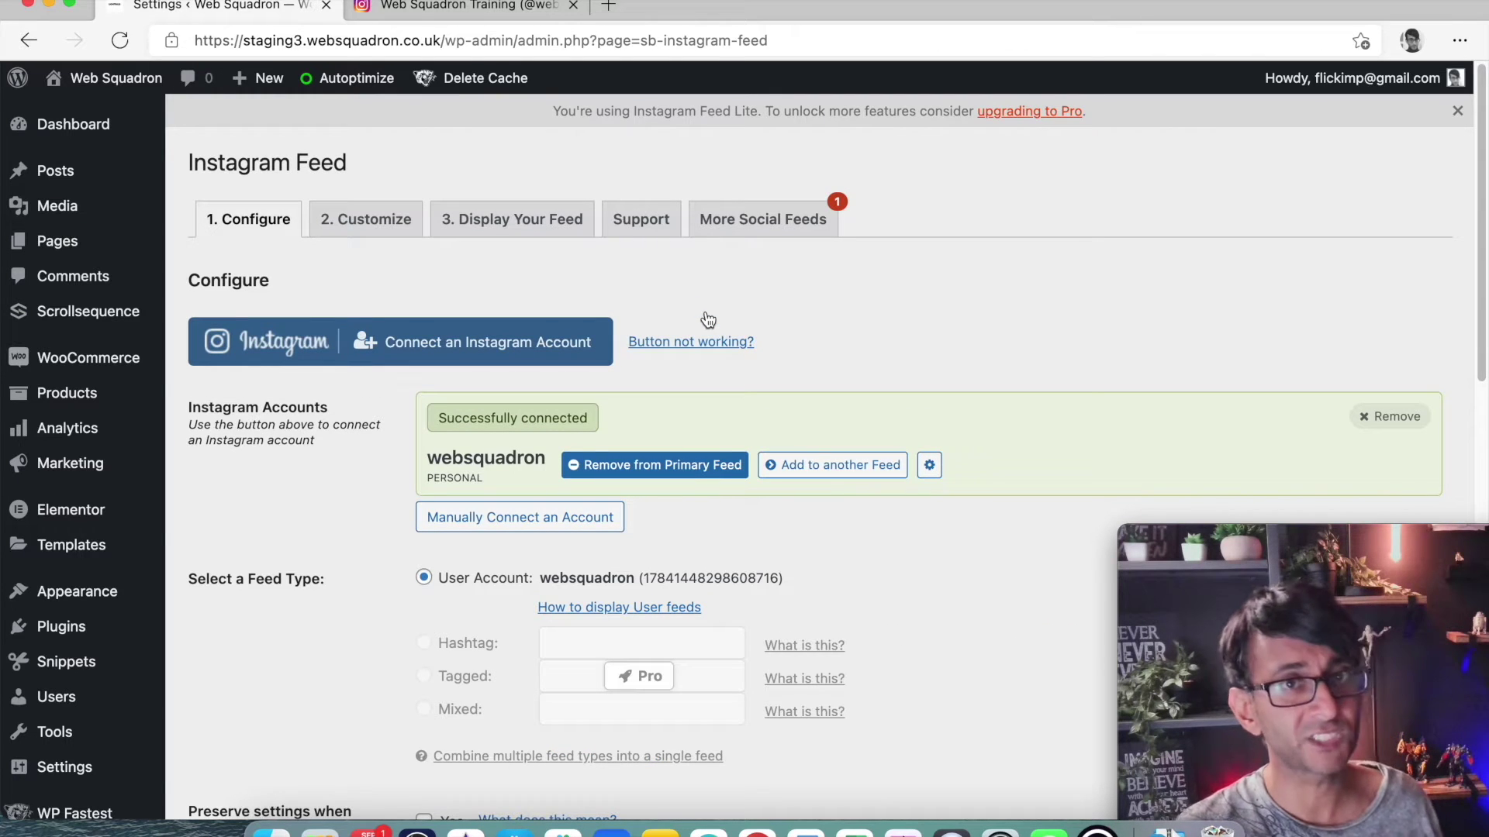
click(490, 7)
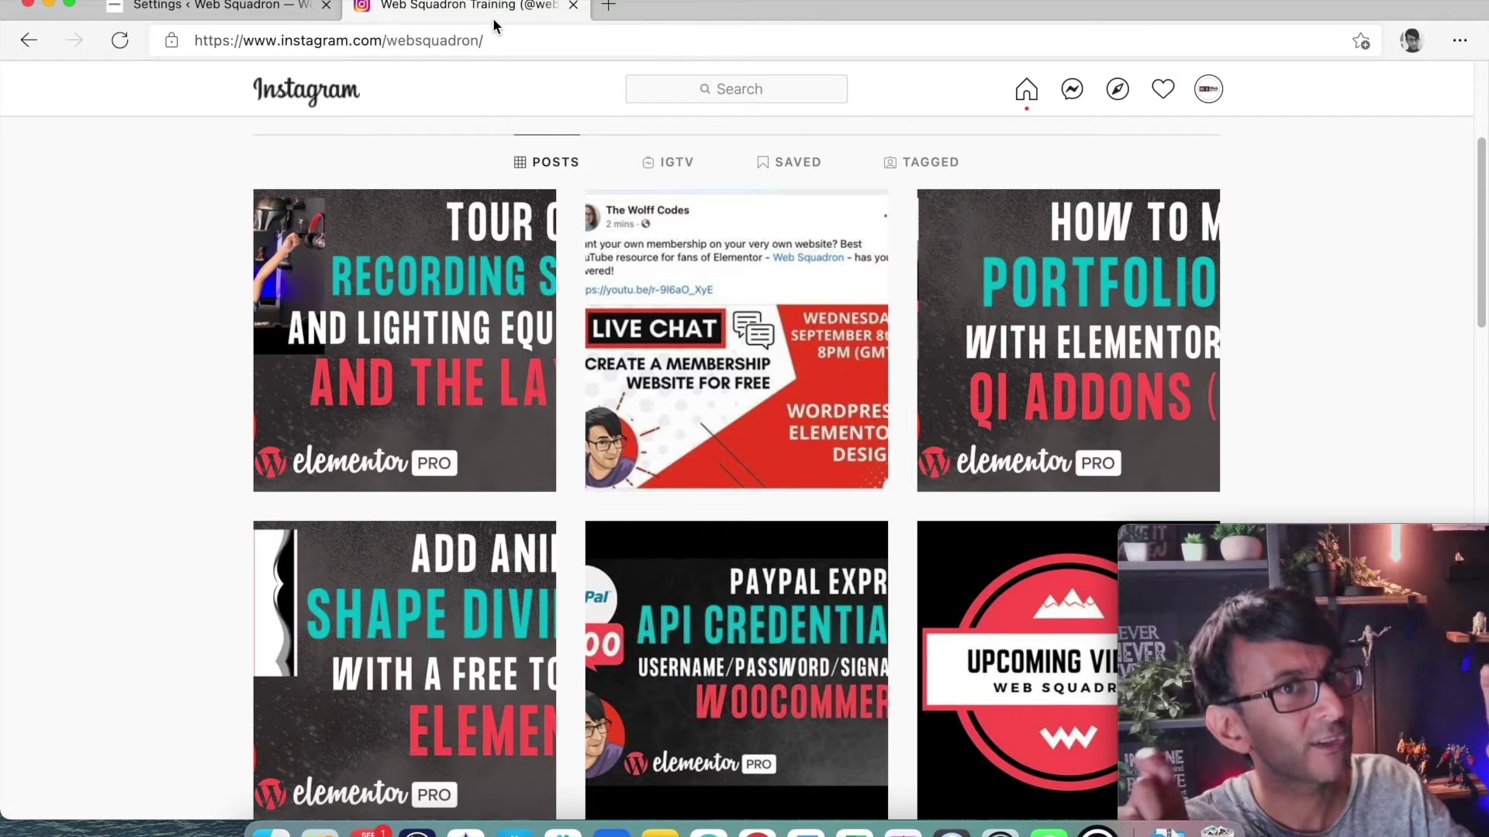
click(255, 6)
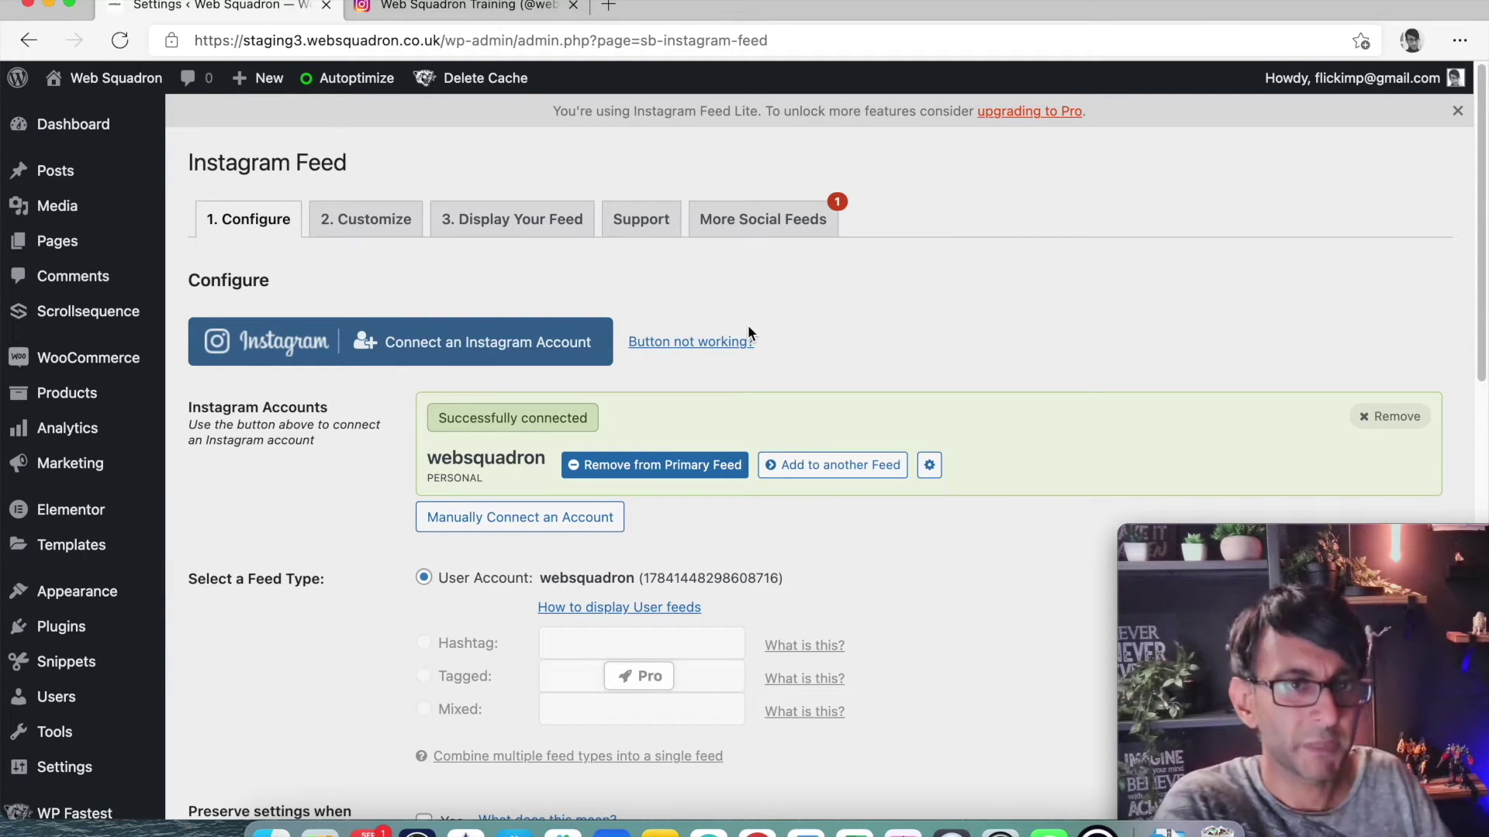
scroll(806, 481, down, 2)
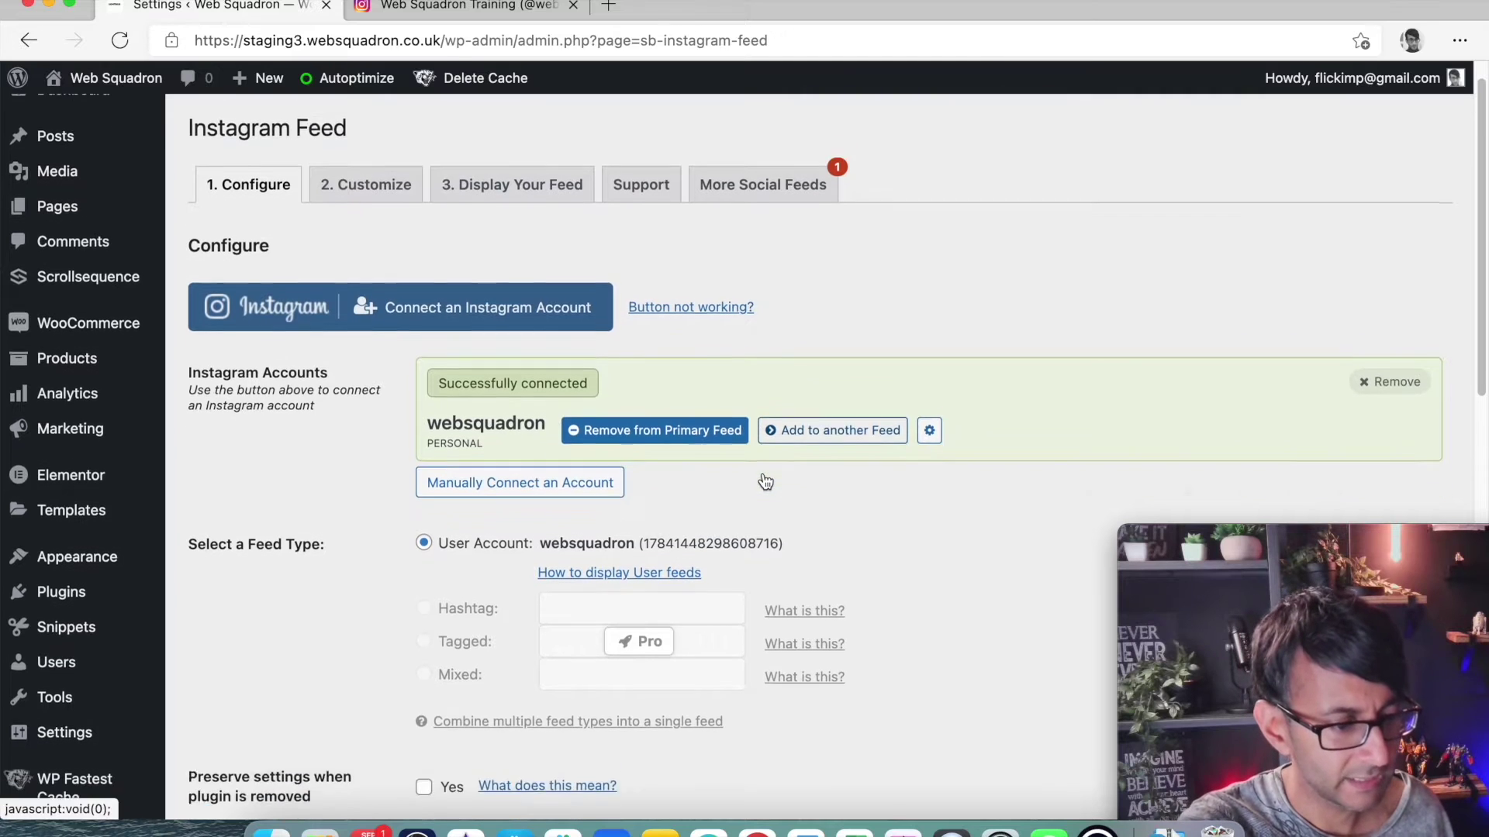
scroll(825, 576, down, 5)
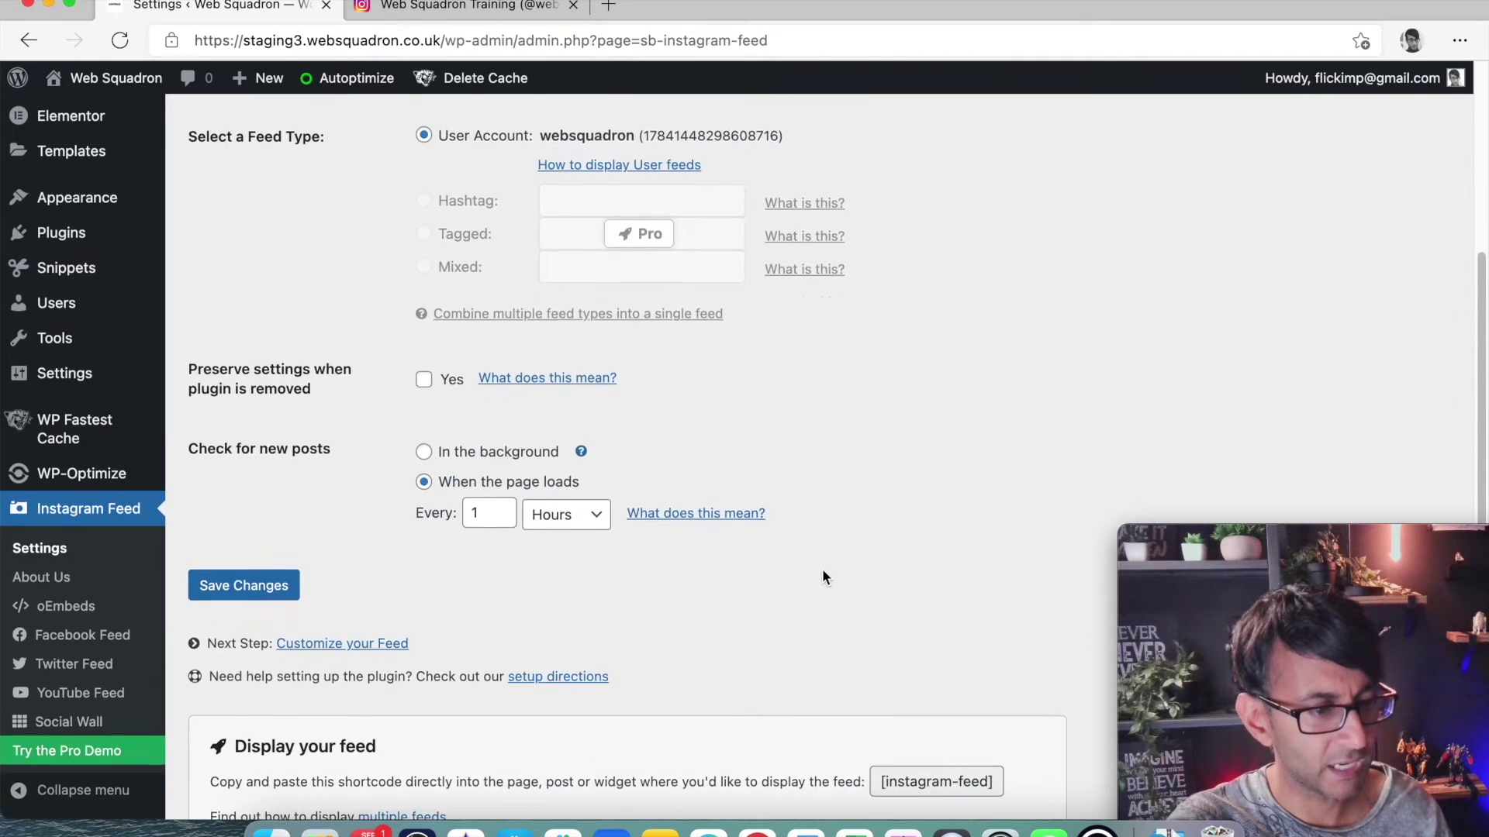
scroll(822, 569, up, 2)
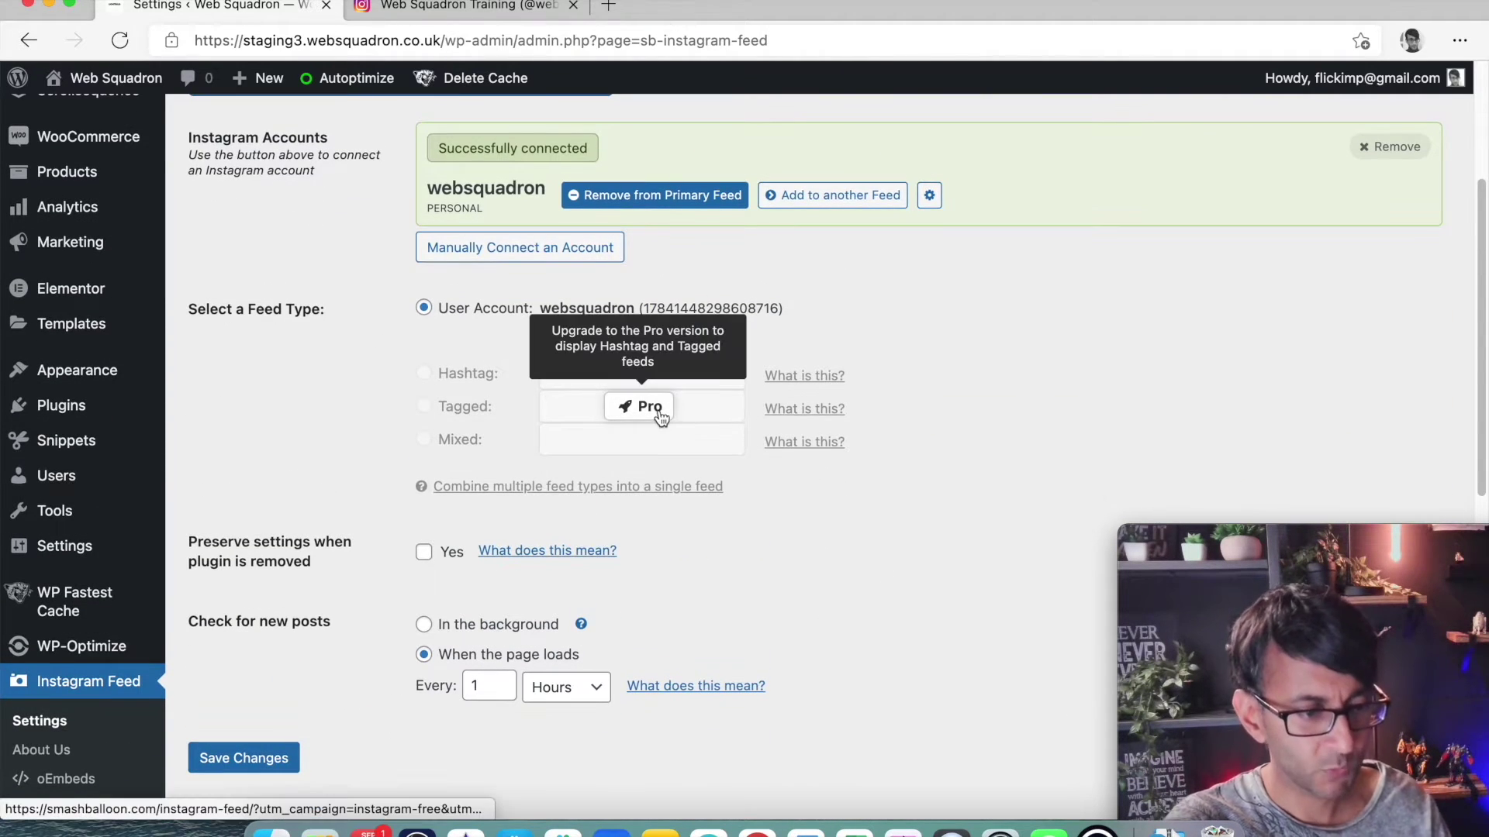
scroll(696, 588, down, 3)
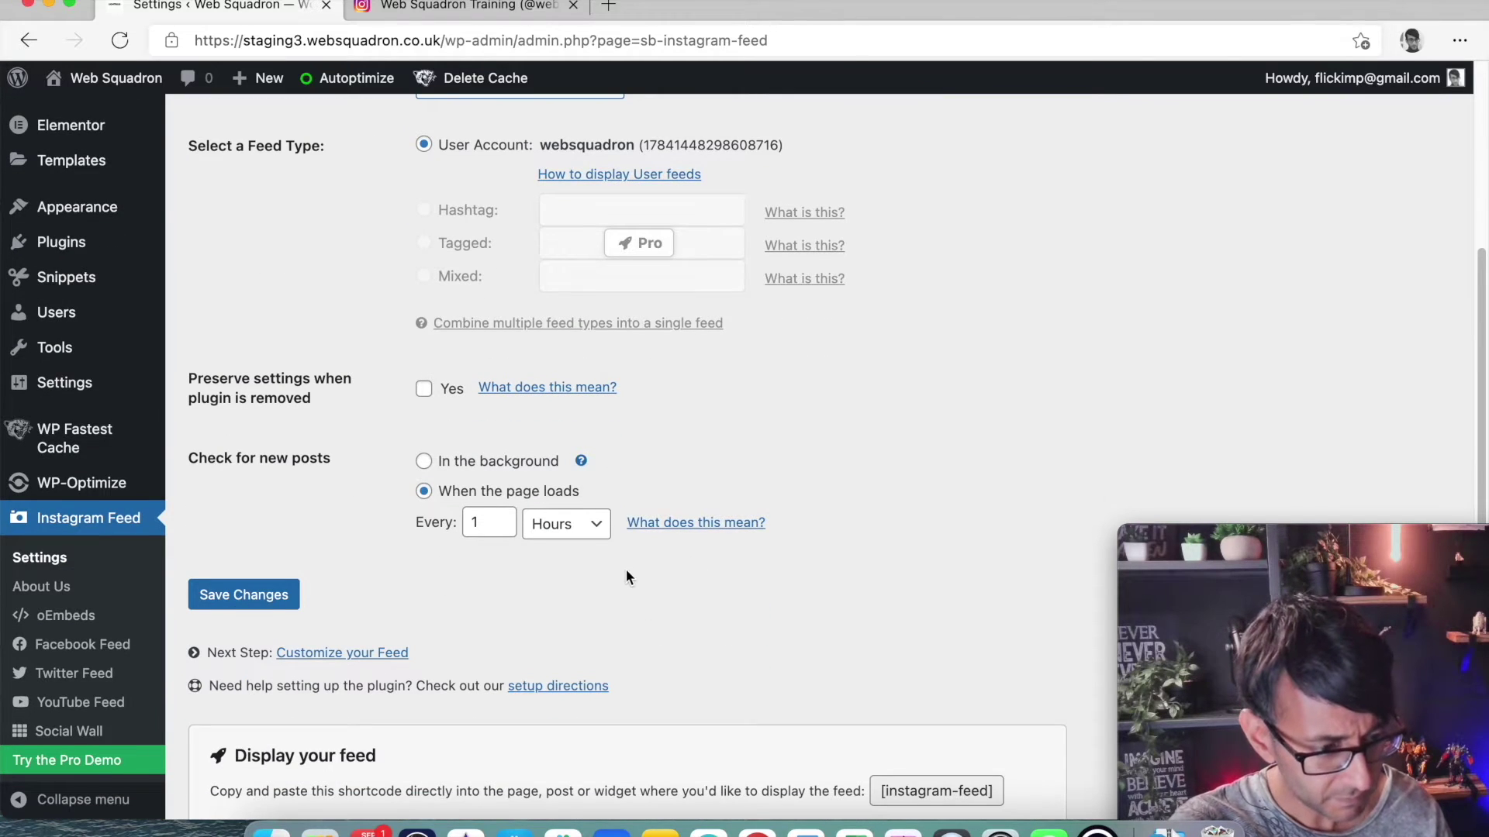
scroll(613, 569, down, 1)
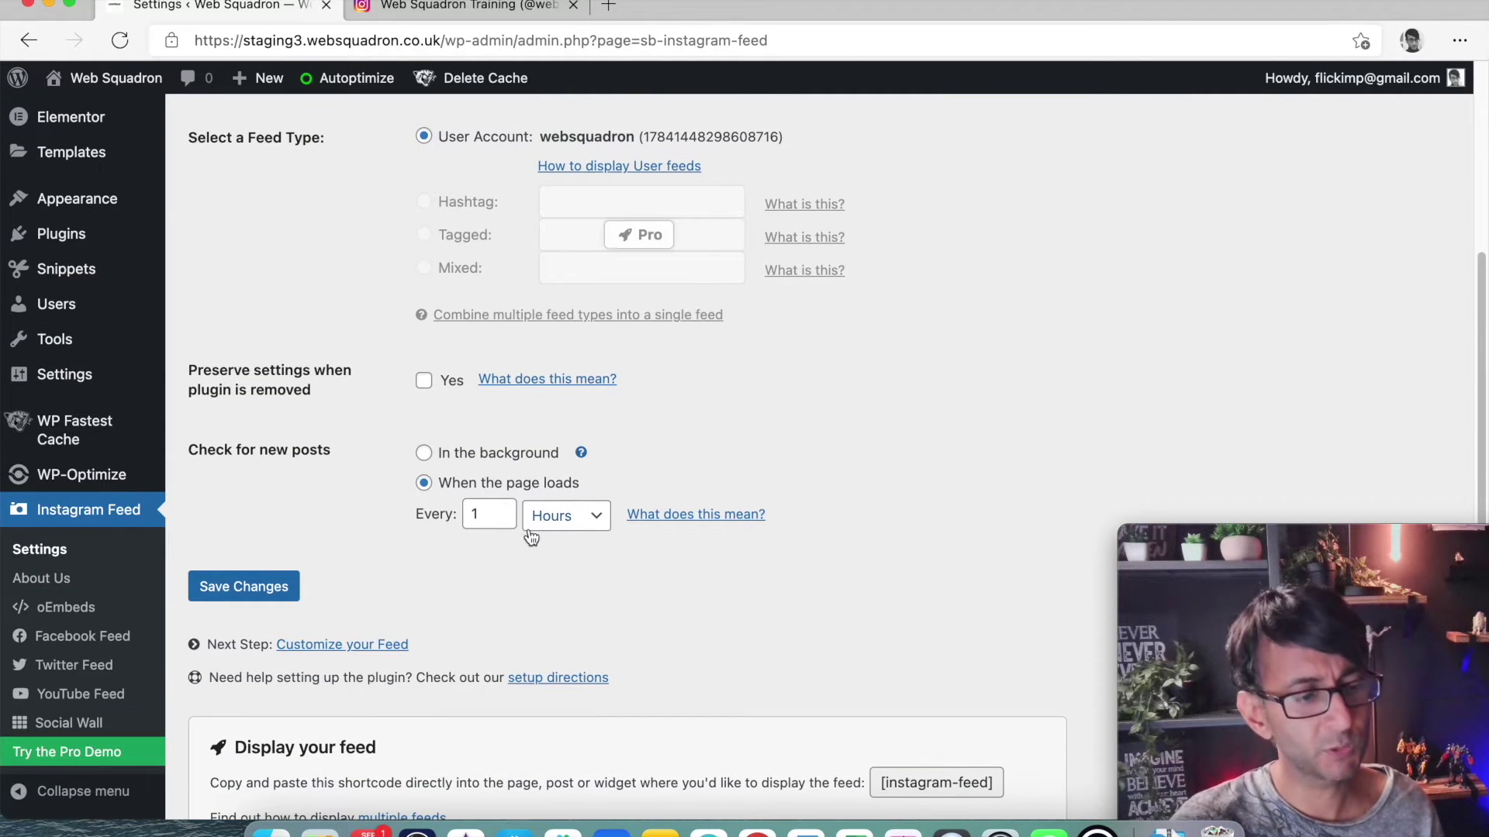
click(580, 524)
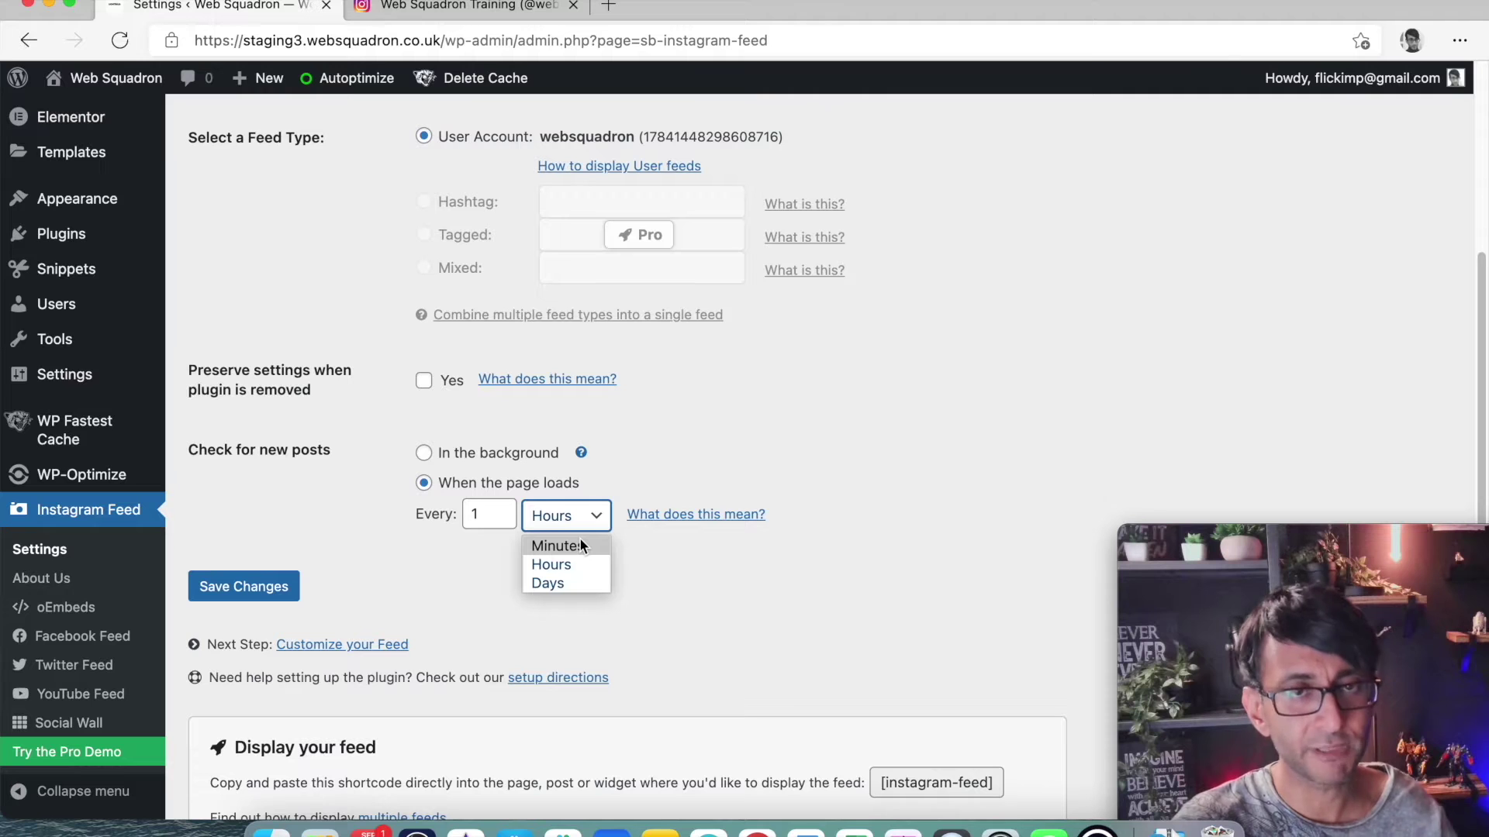
click(580, 560)
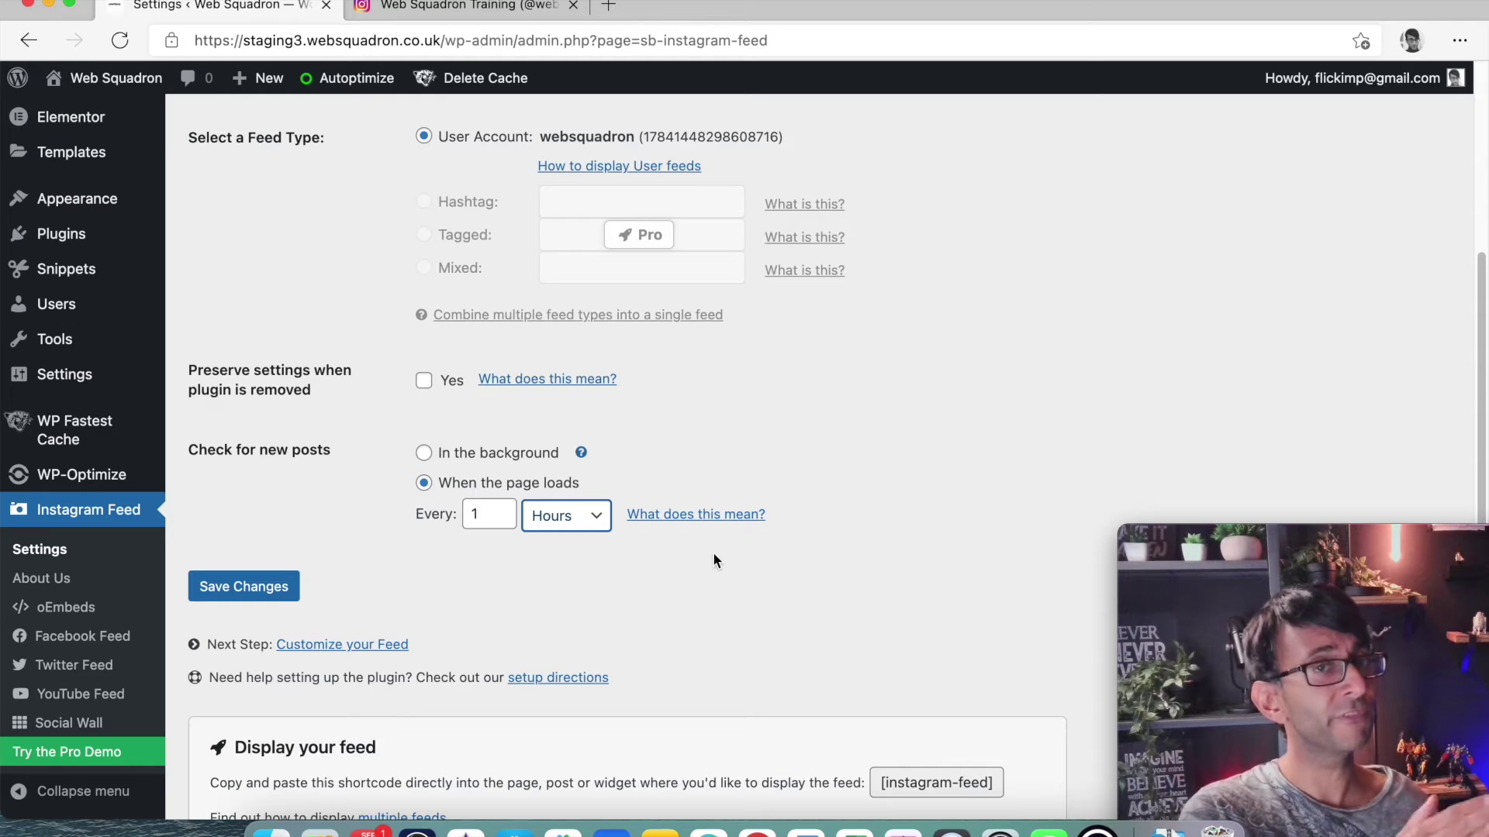
drag(1256, 531, 1245, 477)
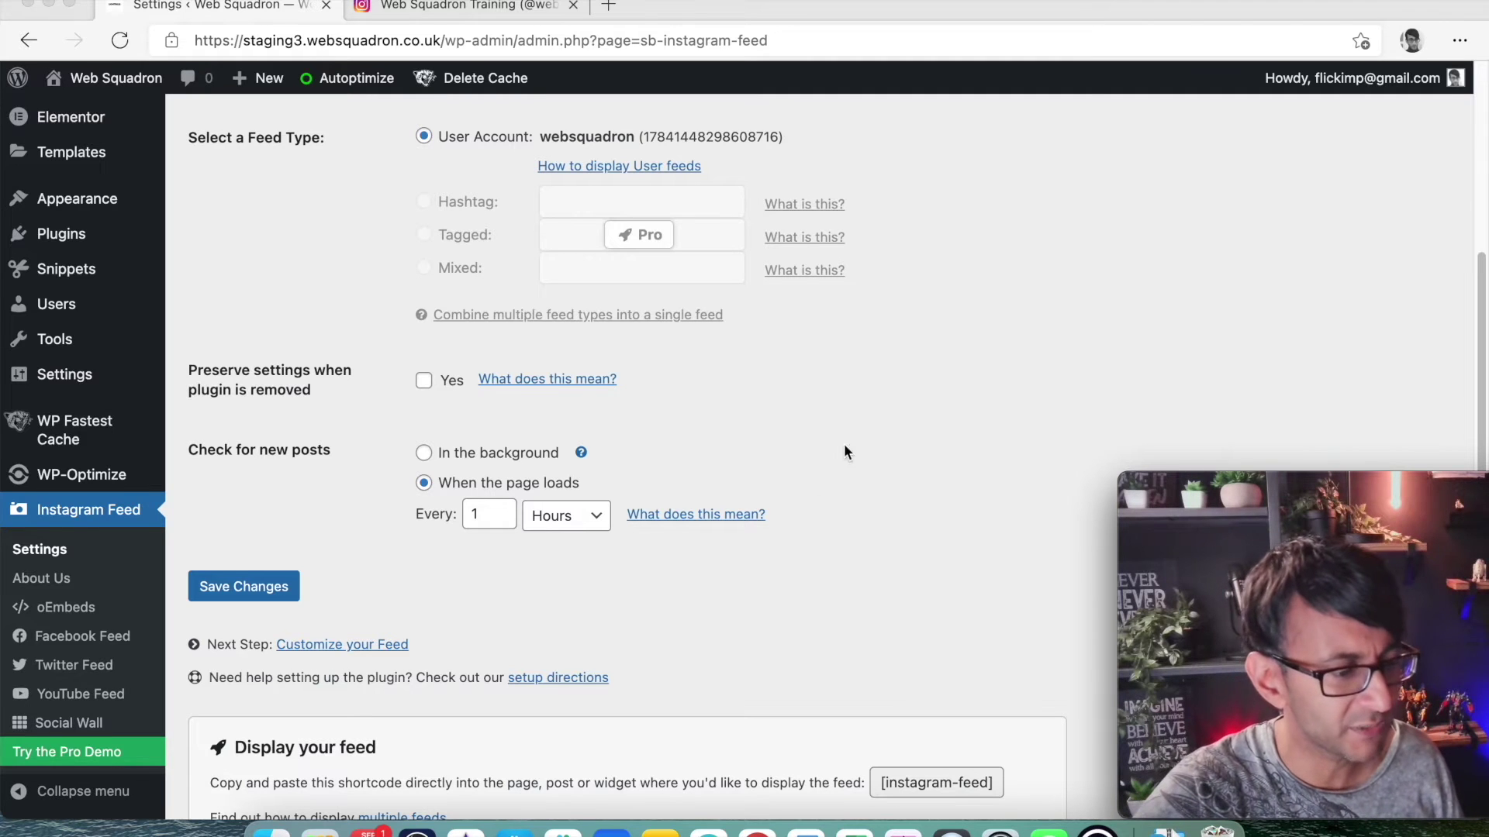
scroll(822, 481, up, 3)
Save the Instagram Feed settings and select the [instagram-feed] shortcode.
scroll(853, 512, down, 8)
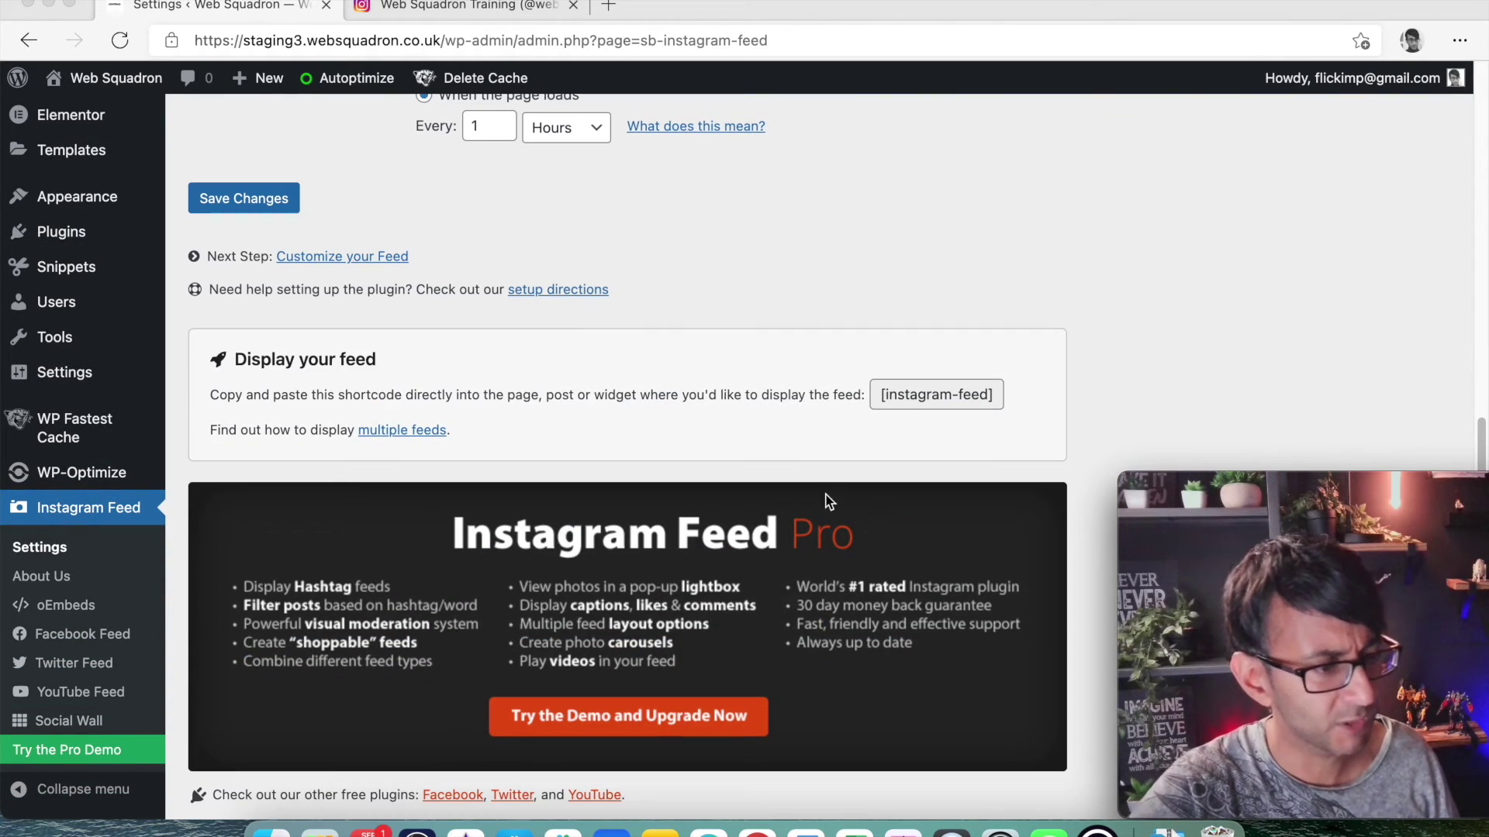
click(267, 203)
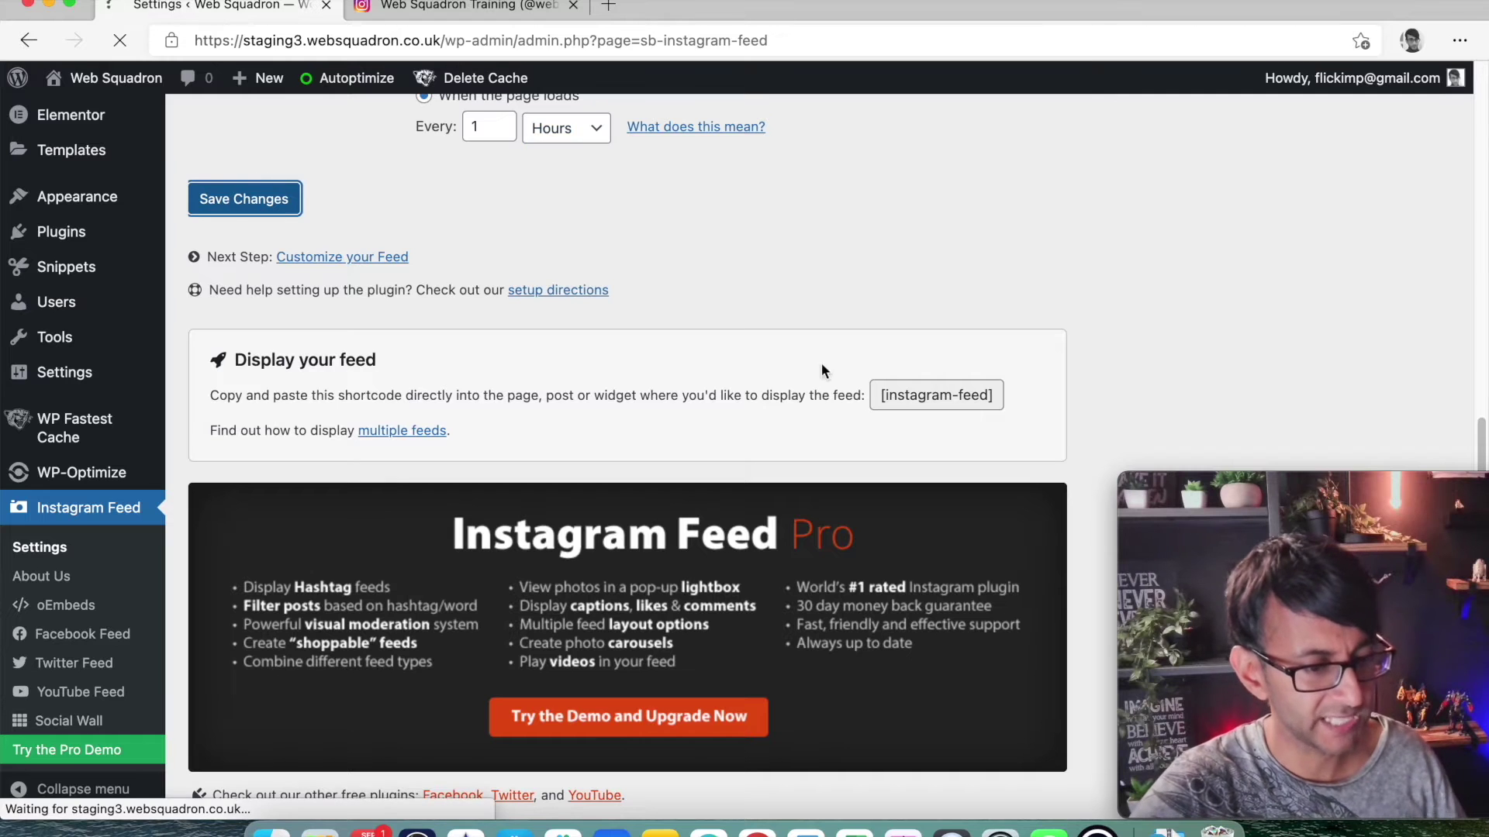
scroll(863, 407, down, 10)
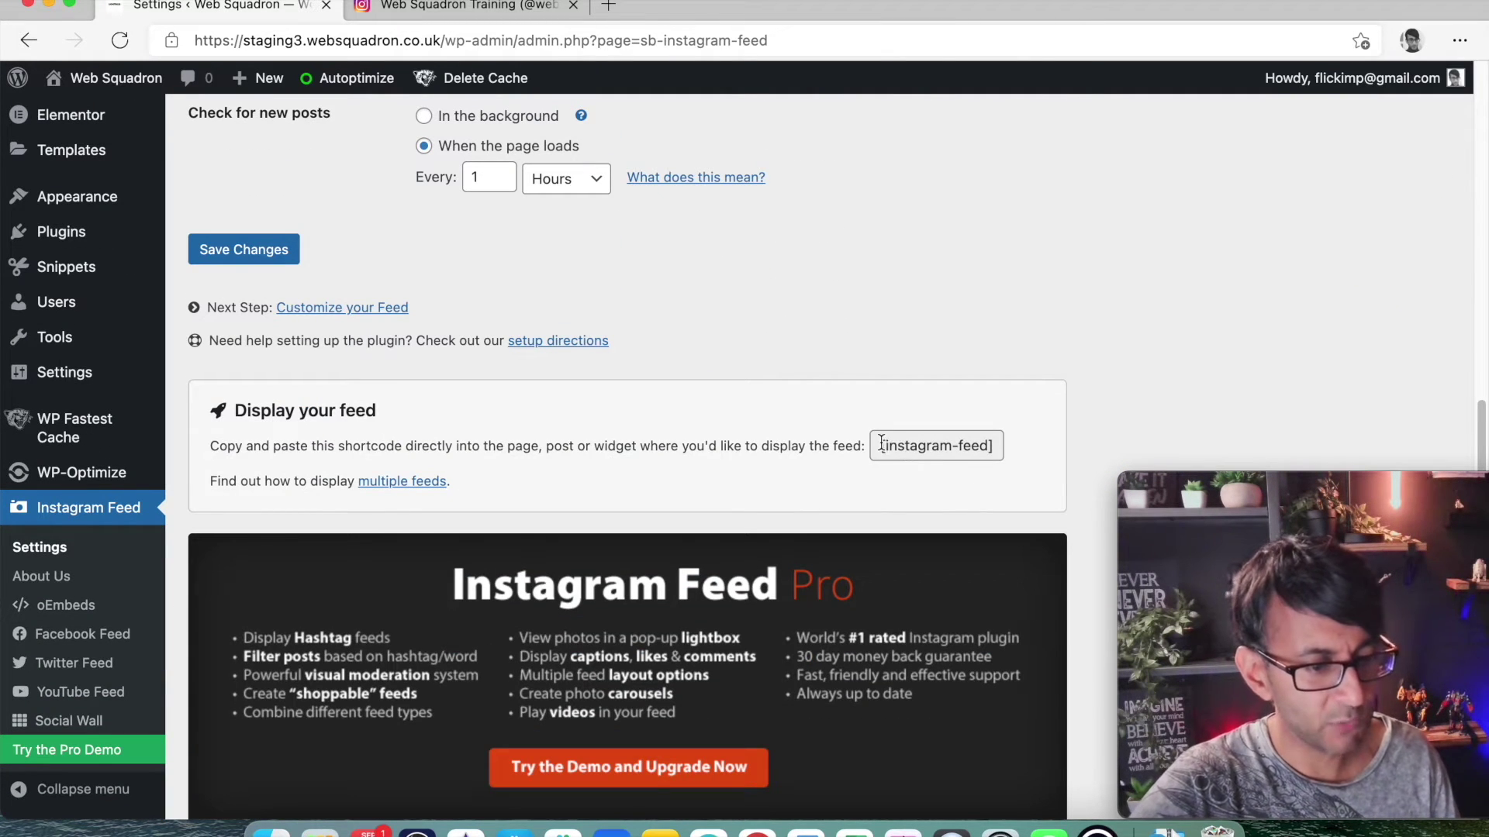
click(965, 443)
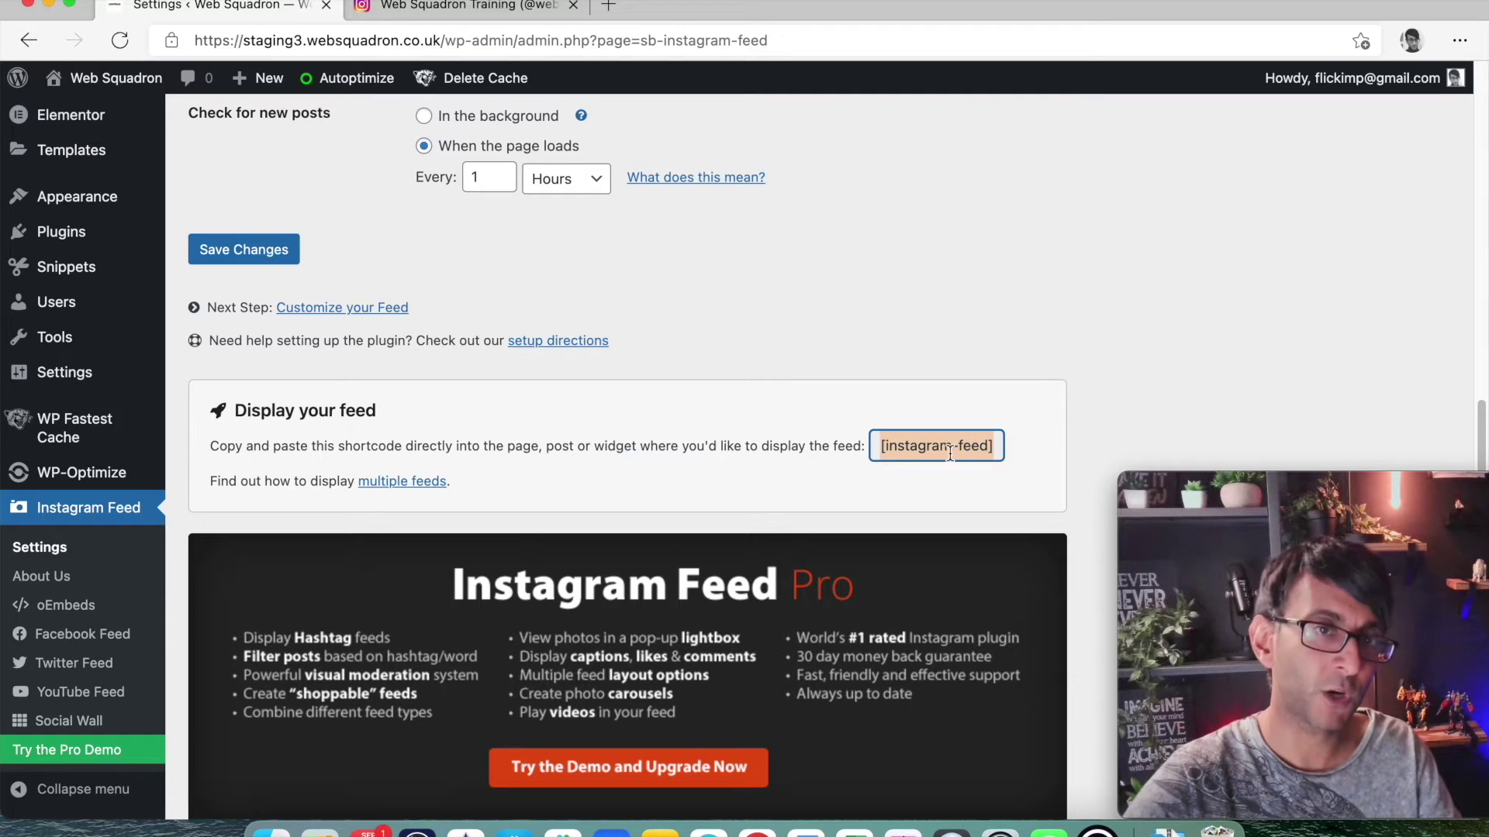
Copy the [instagram-feed] shortcode and bring up the Instagram profile's posts grid.
scroll(904, 457, down, 3)
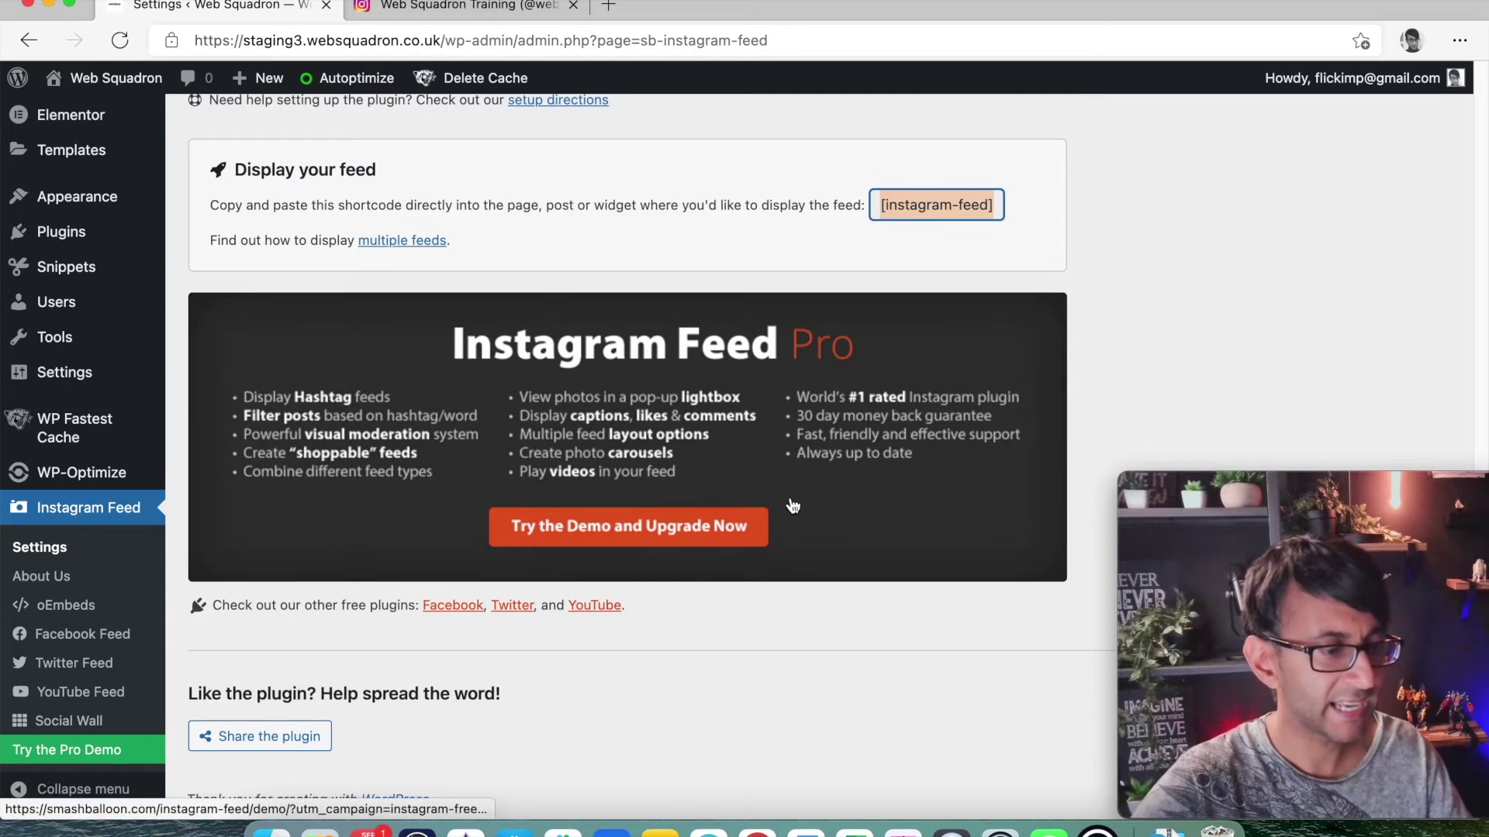
scroll(788, 502, up, 10)
scroll(788, 500, up, 4)
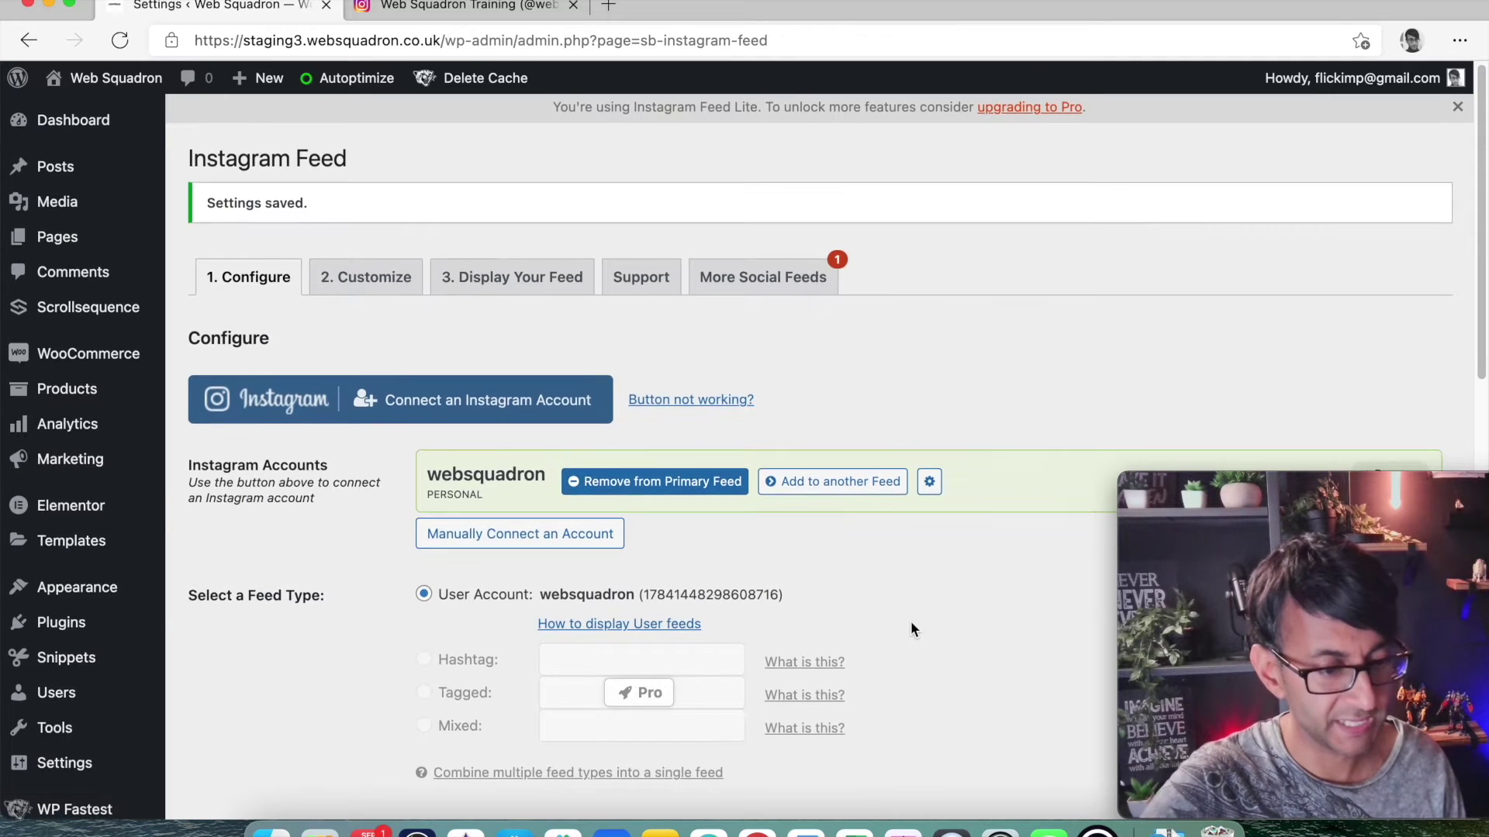
scroll(923, 620, down, 10)
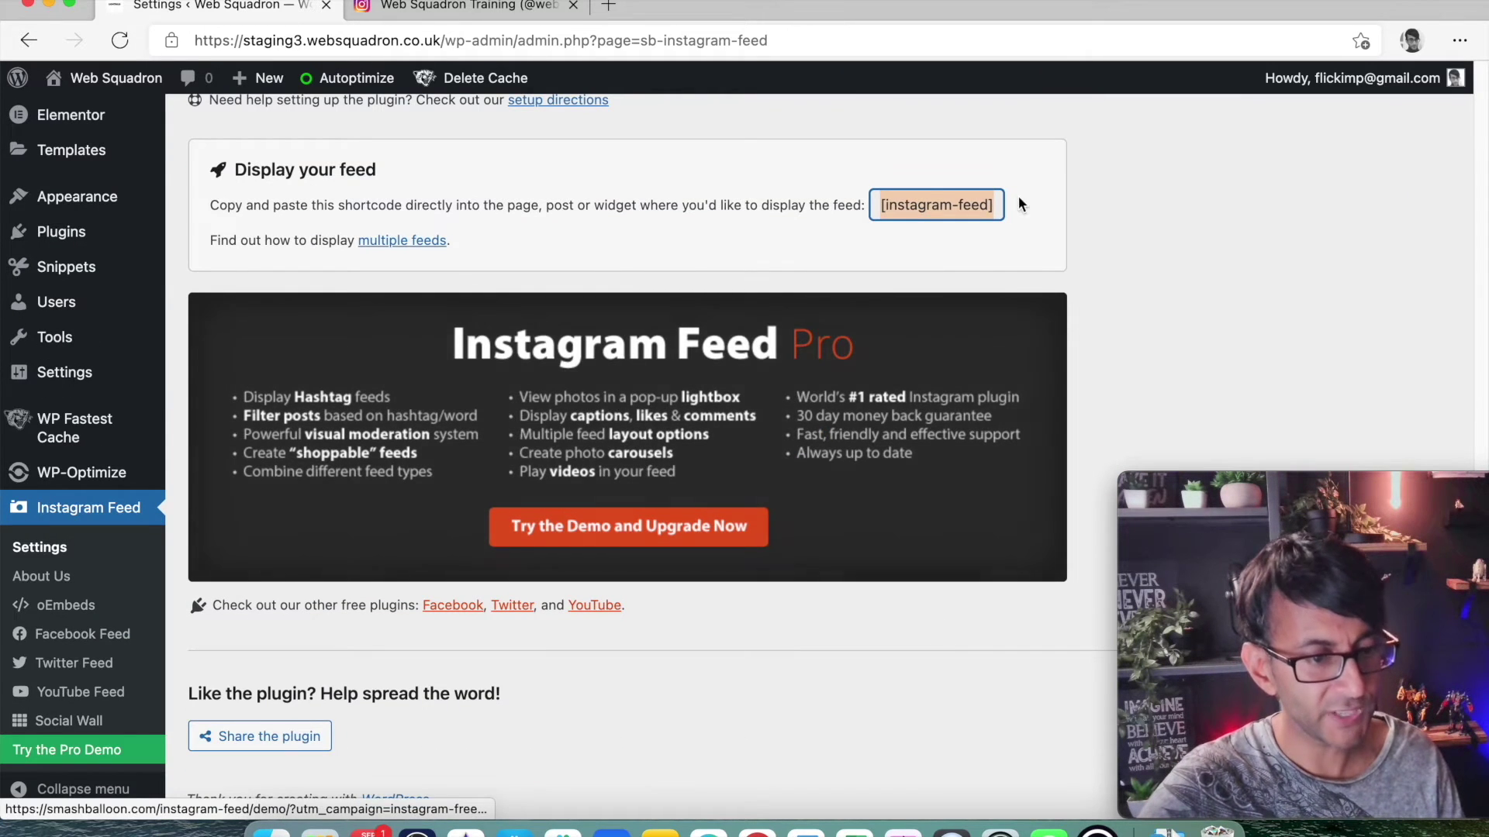
click(532, 13)
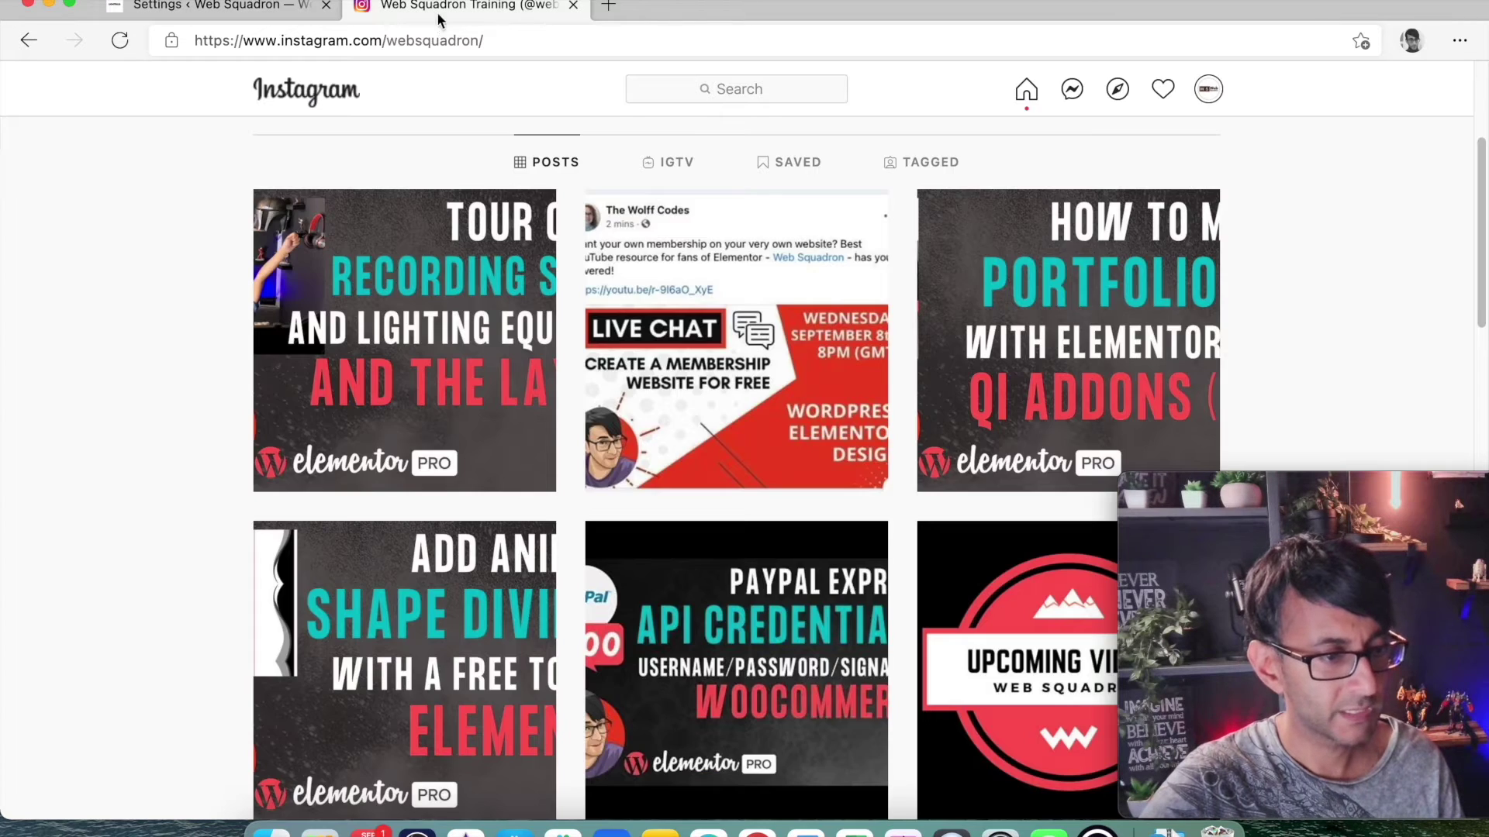
Open All Pages in a new tab and launch Elementor on the Awesome page.
click(224, 8)
mouse_move(40, 221)
scroll(47, 287, up, 10)
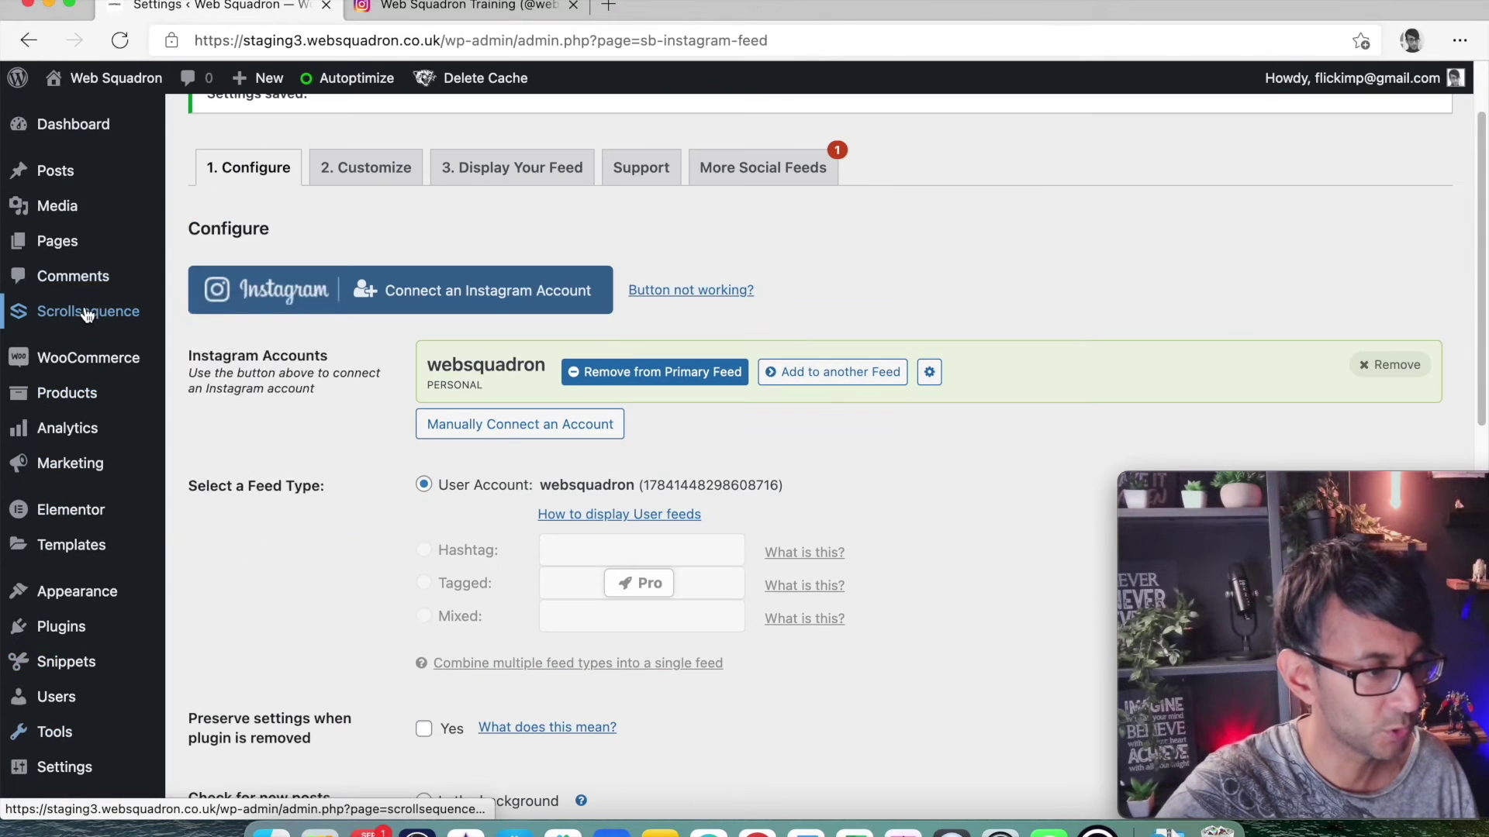
mouse_move(80, 256)
right_click(191, 244)
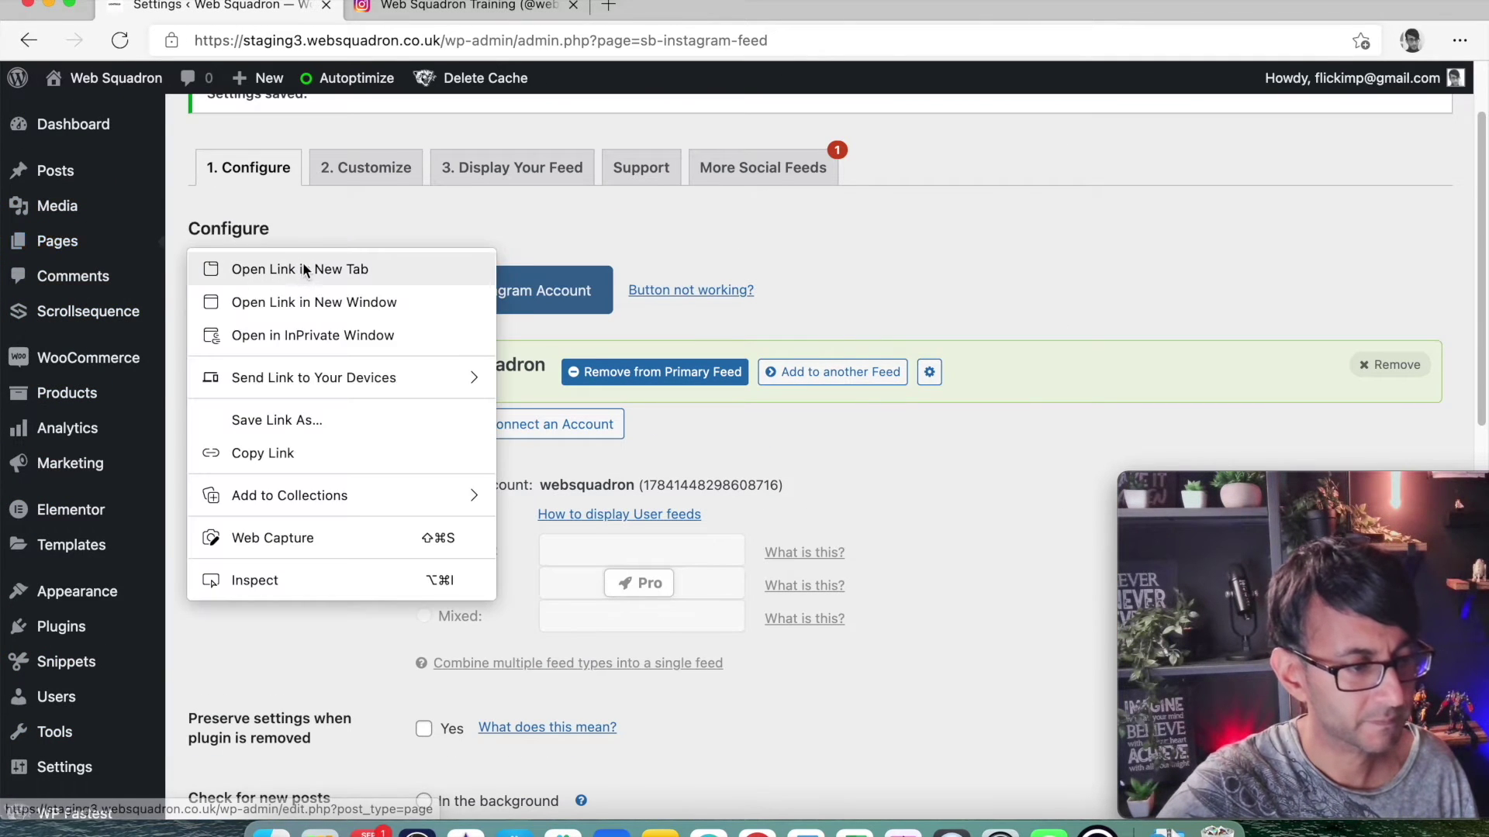
click(302, 266)
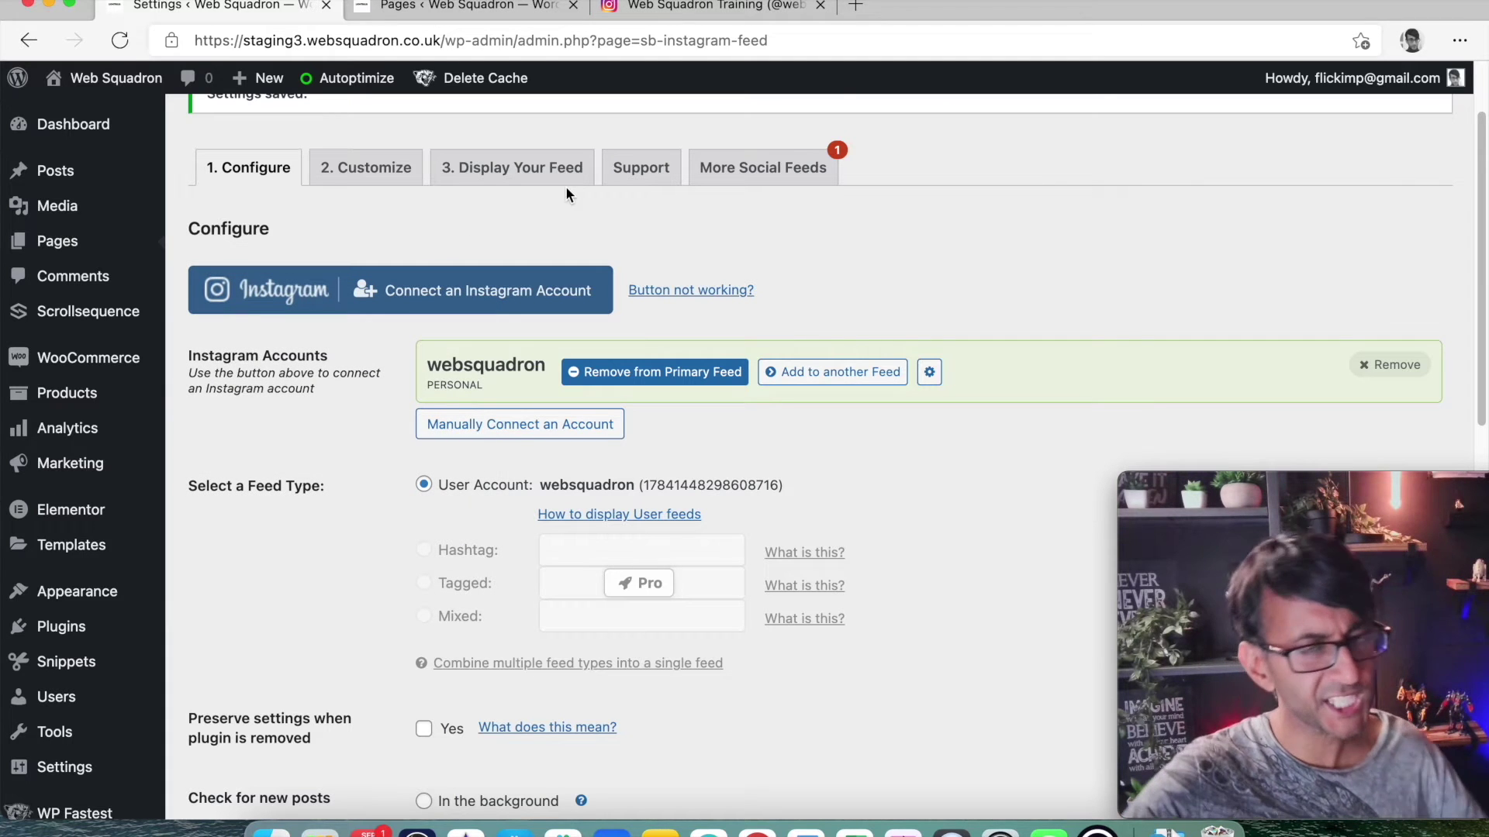
click(465, 6)
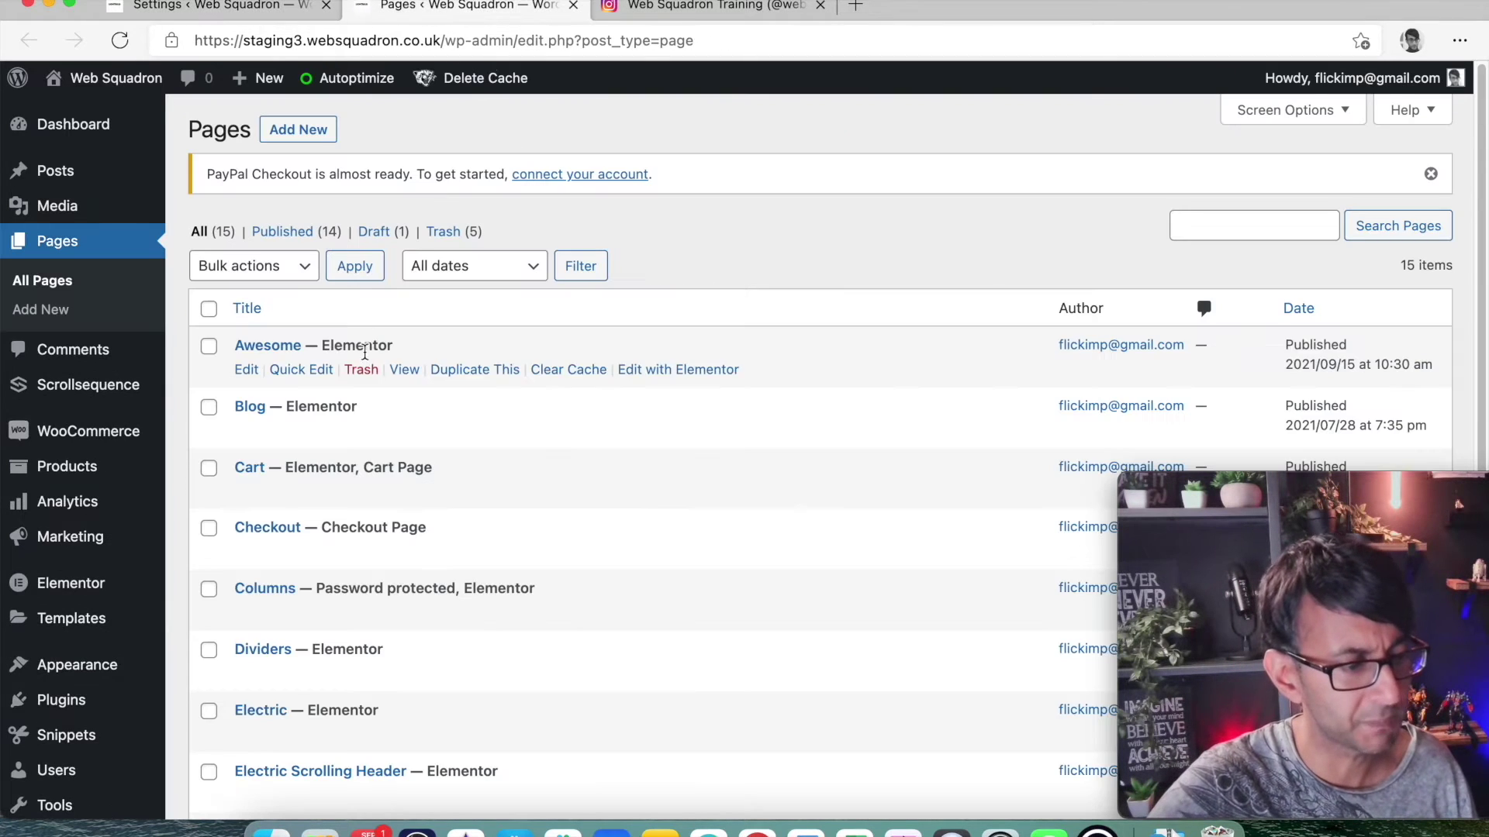
click(660, 373)
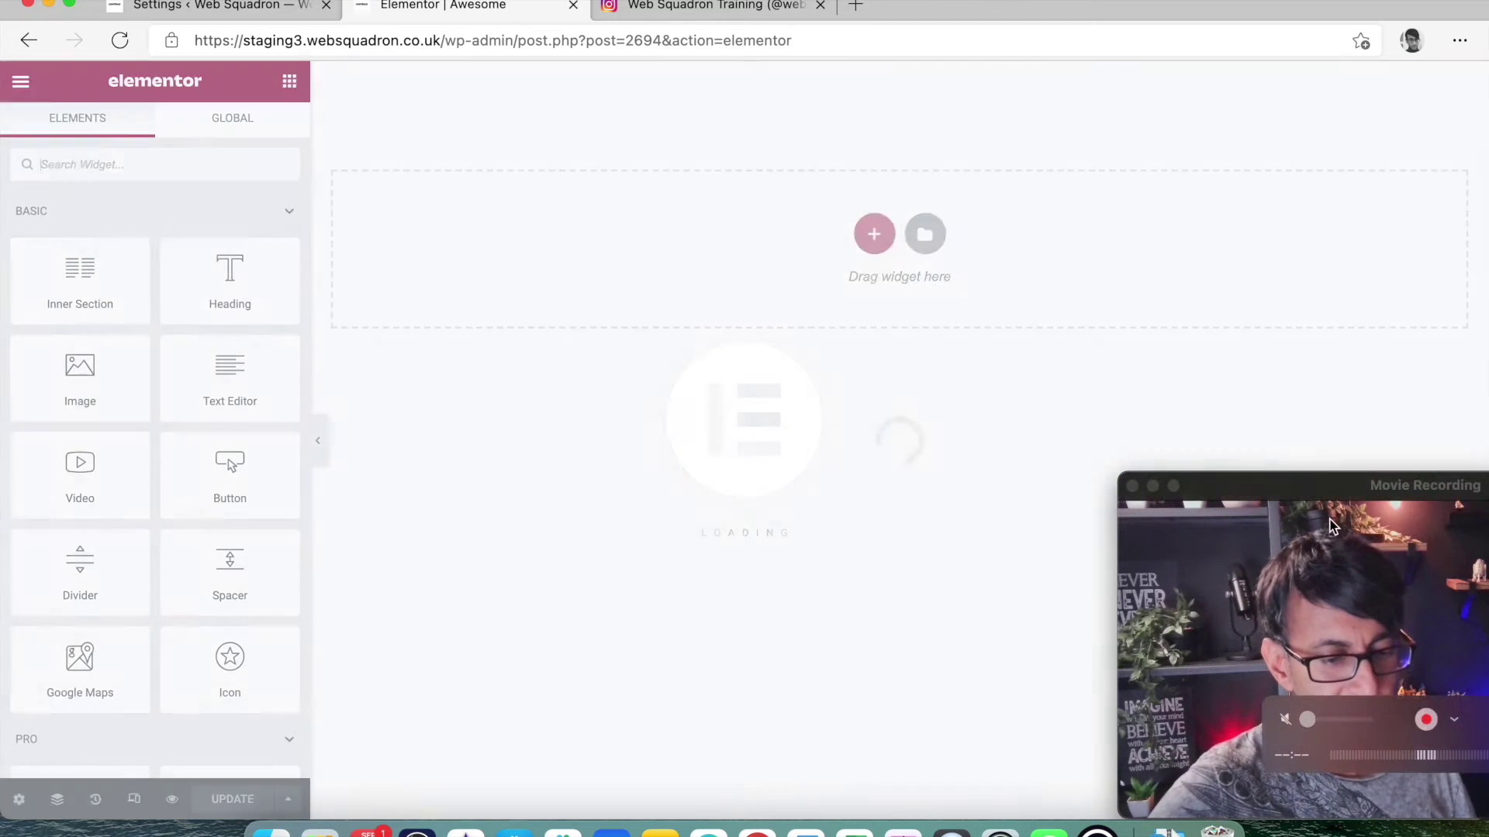
Add a Shortcode widget containing [instagram-feed] to the Awesome page.
drag(1347, 495, 1291, 496)
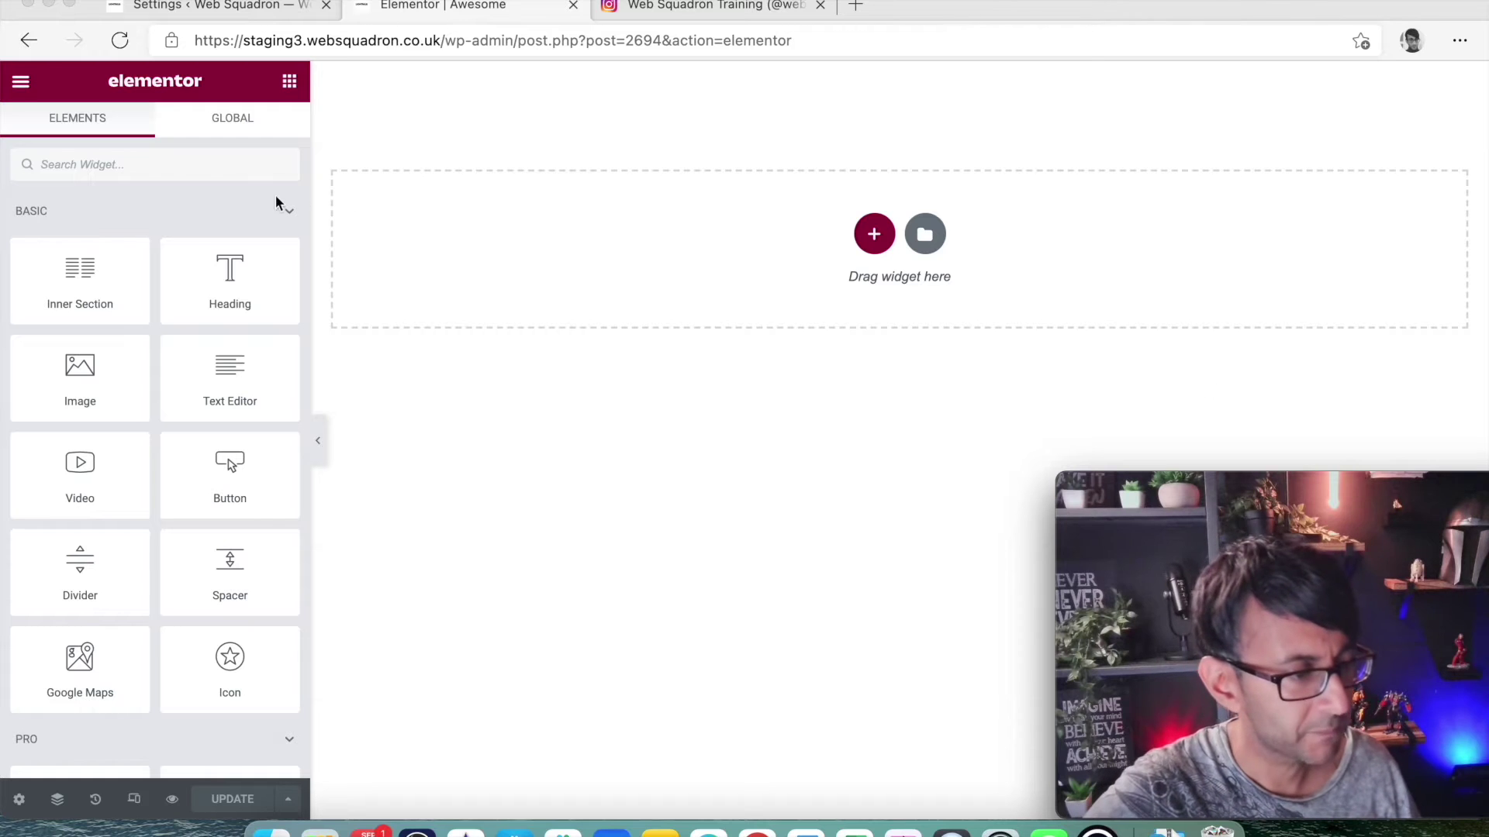
click(177, 172)
text(short)
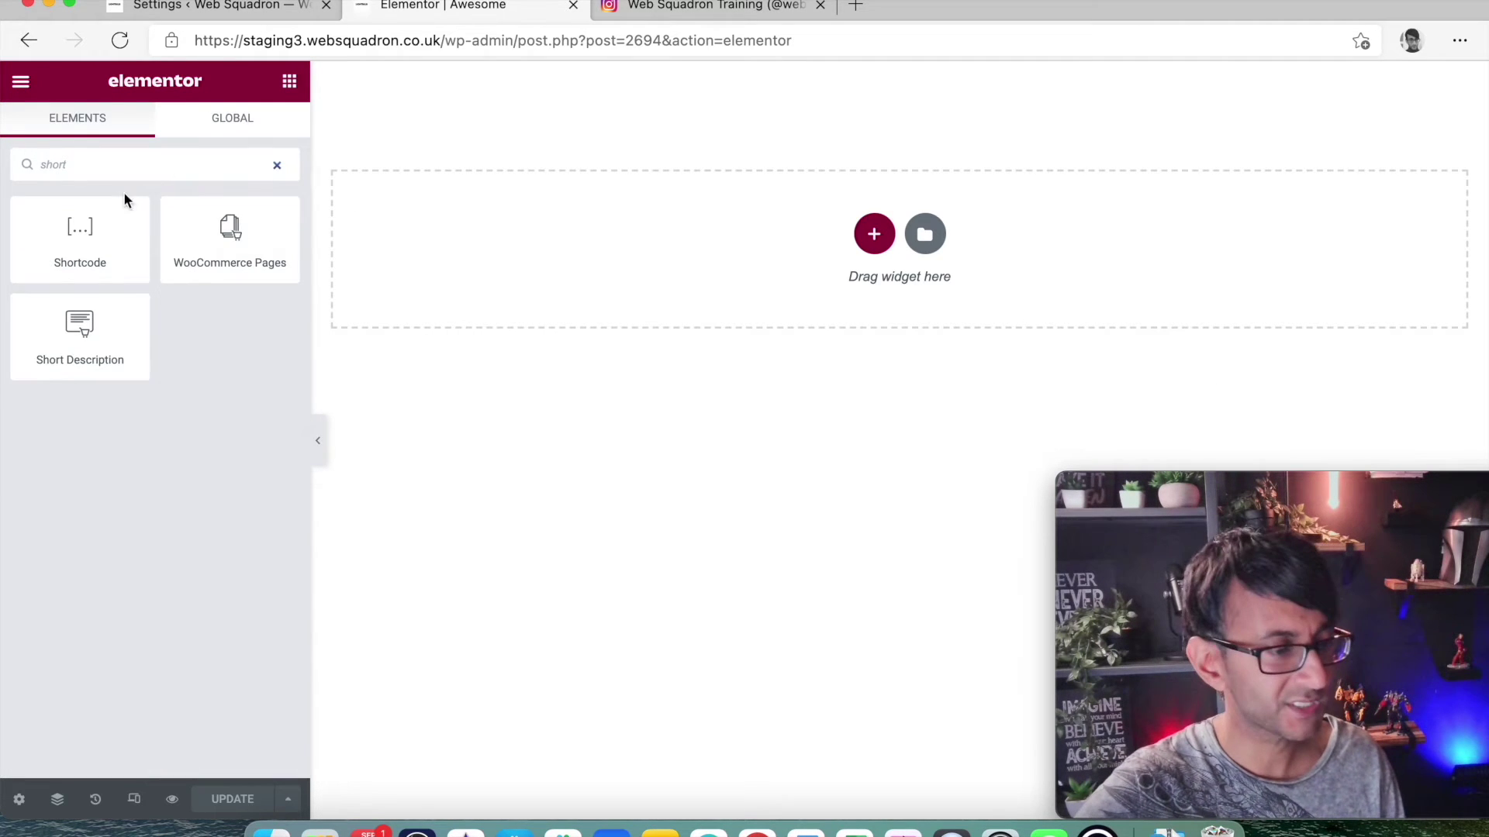
drag(108, 217, 714, 212)
text([instagram-feed])
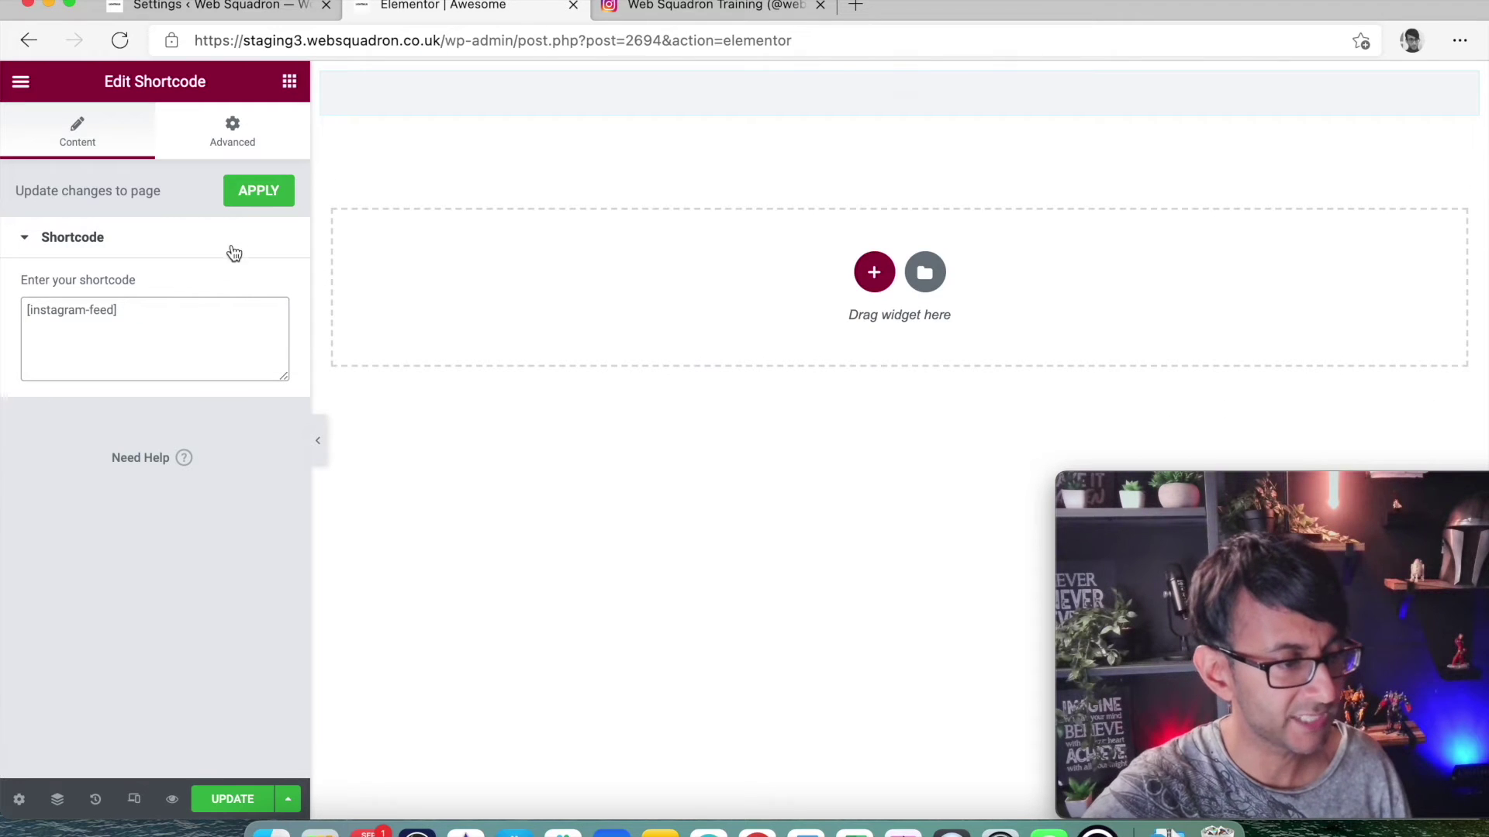
click(255, 198)
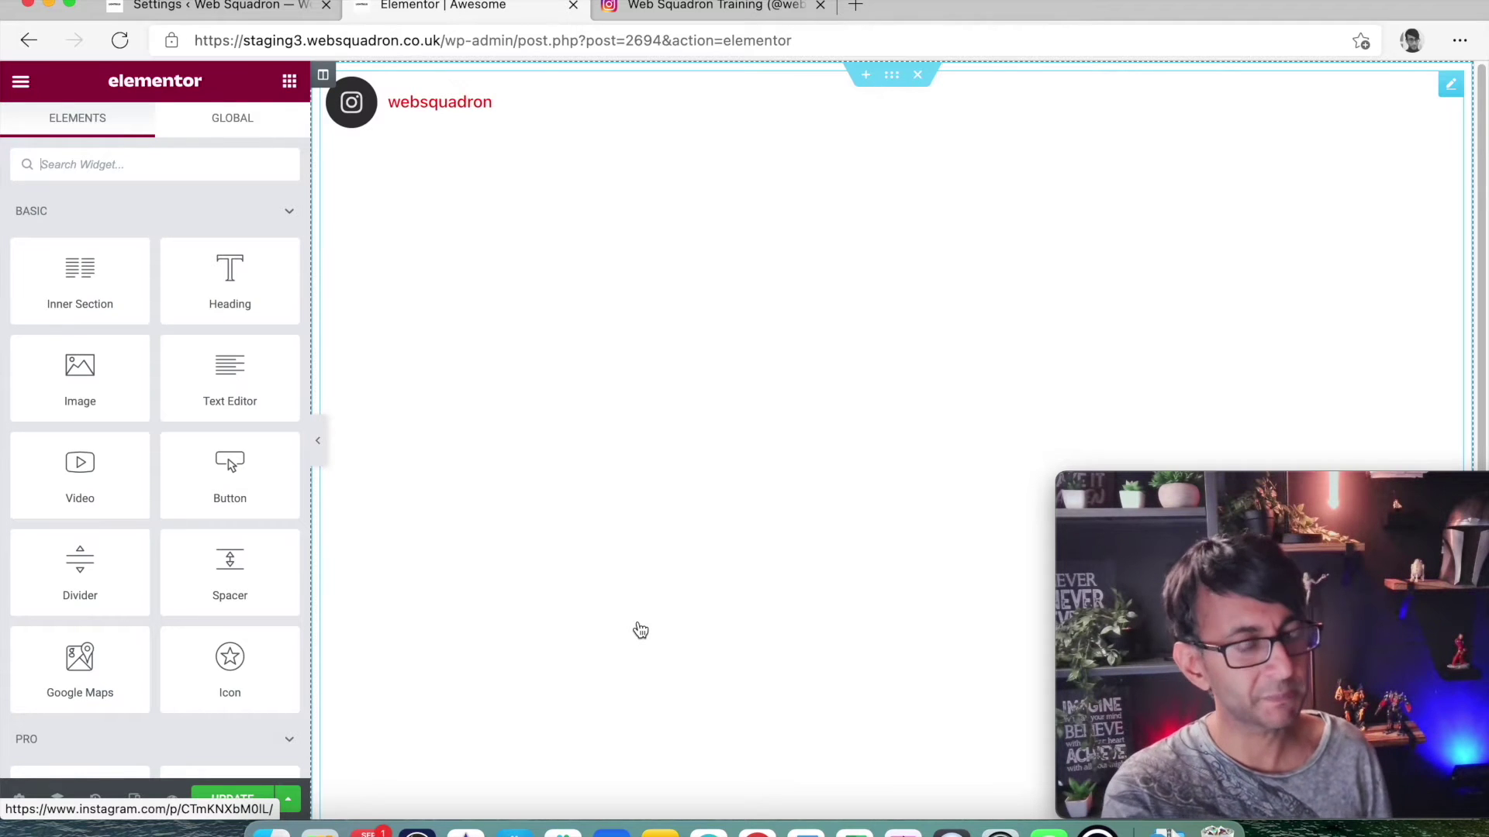
Update the page and open its preview in a new tab.
scroll(970, 416, down, 10)
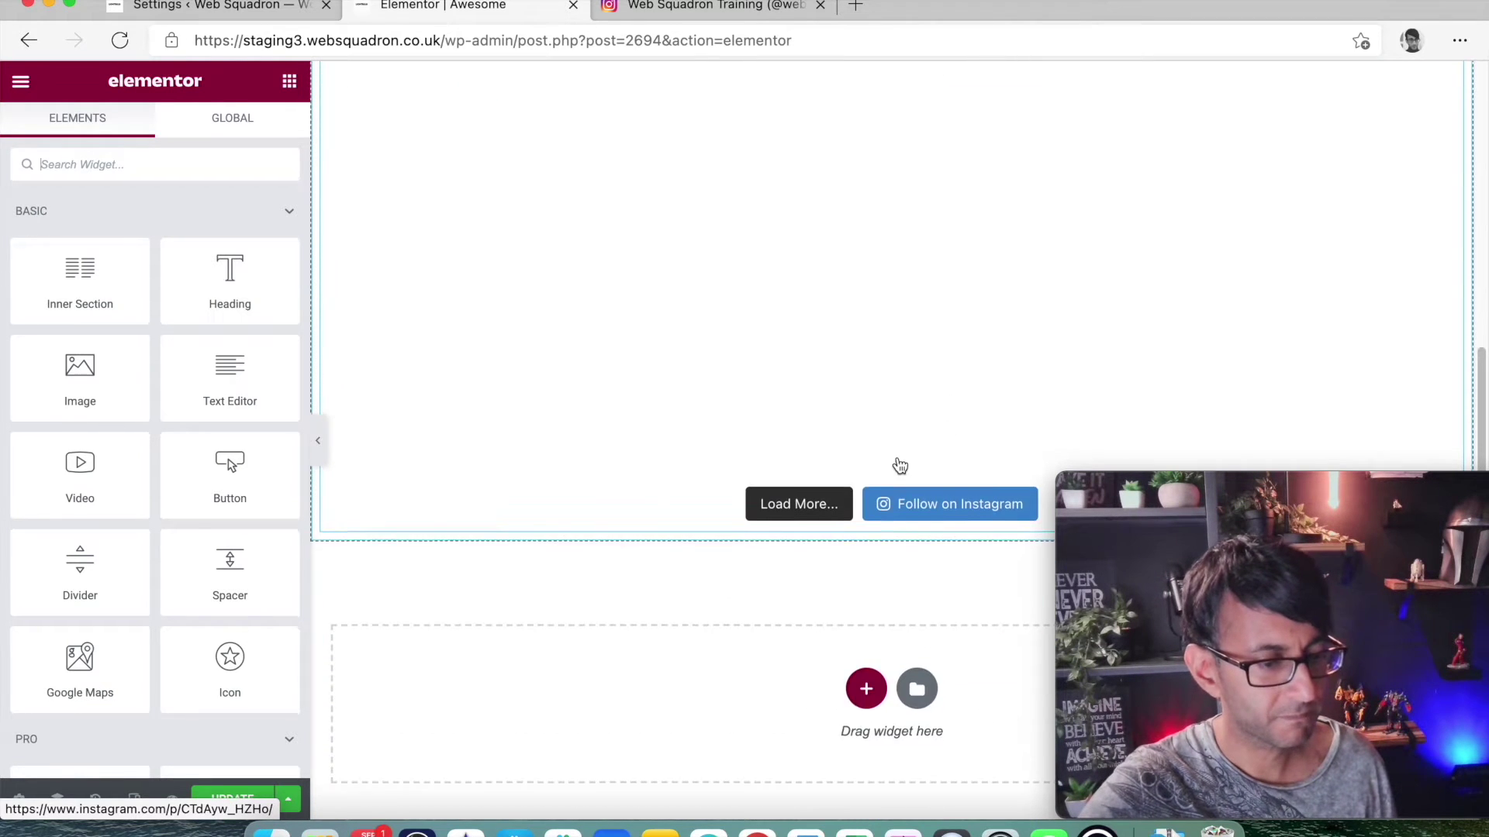
click(264, 799)
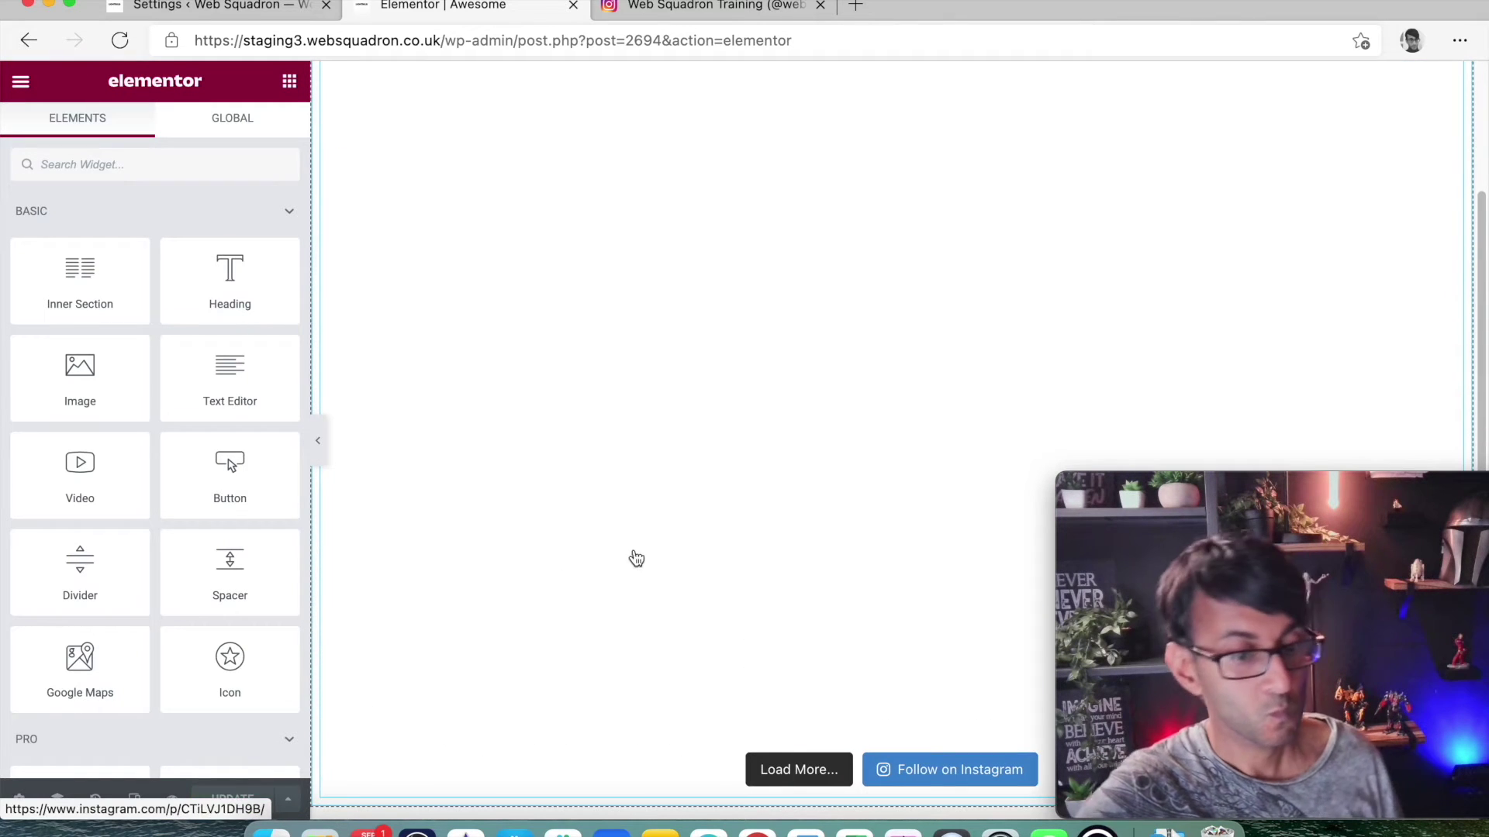
click(170, 807)
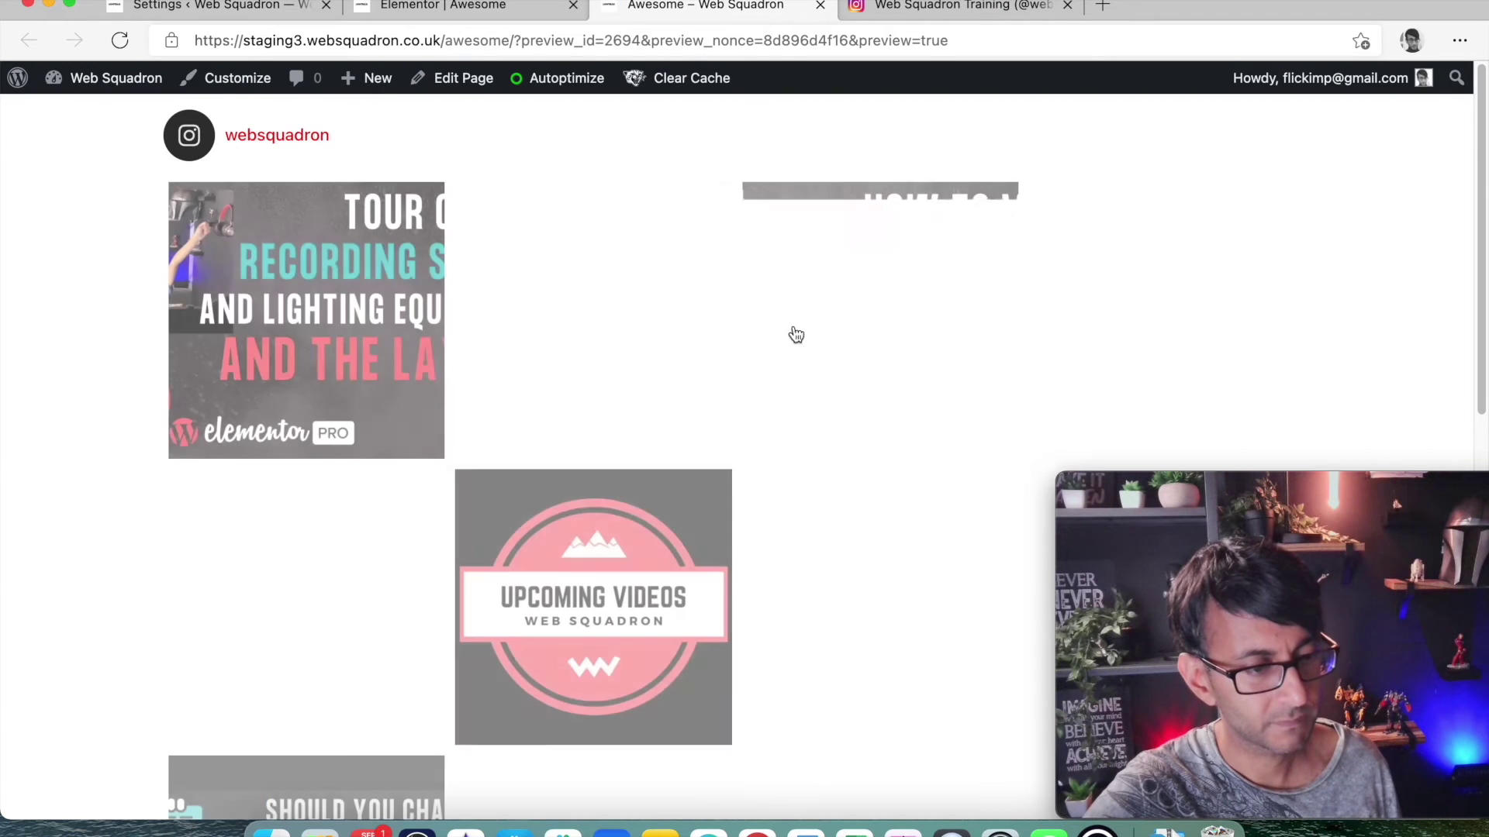
Compare the preview's image grid against the Instagram profile.
click(915, 8)
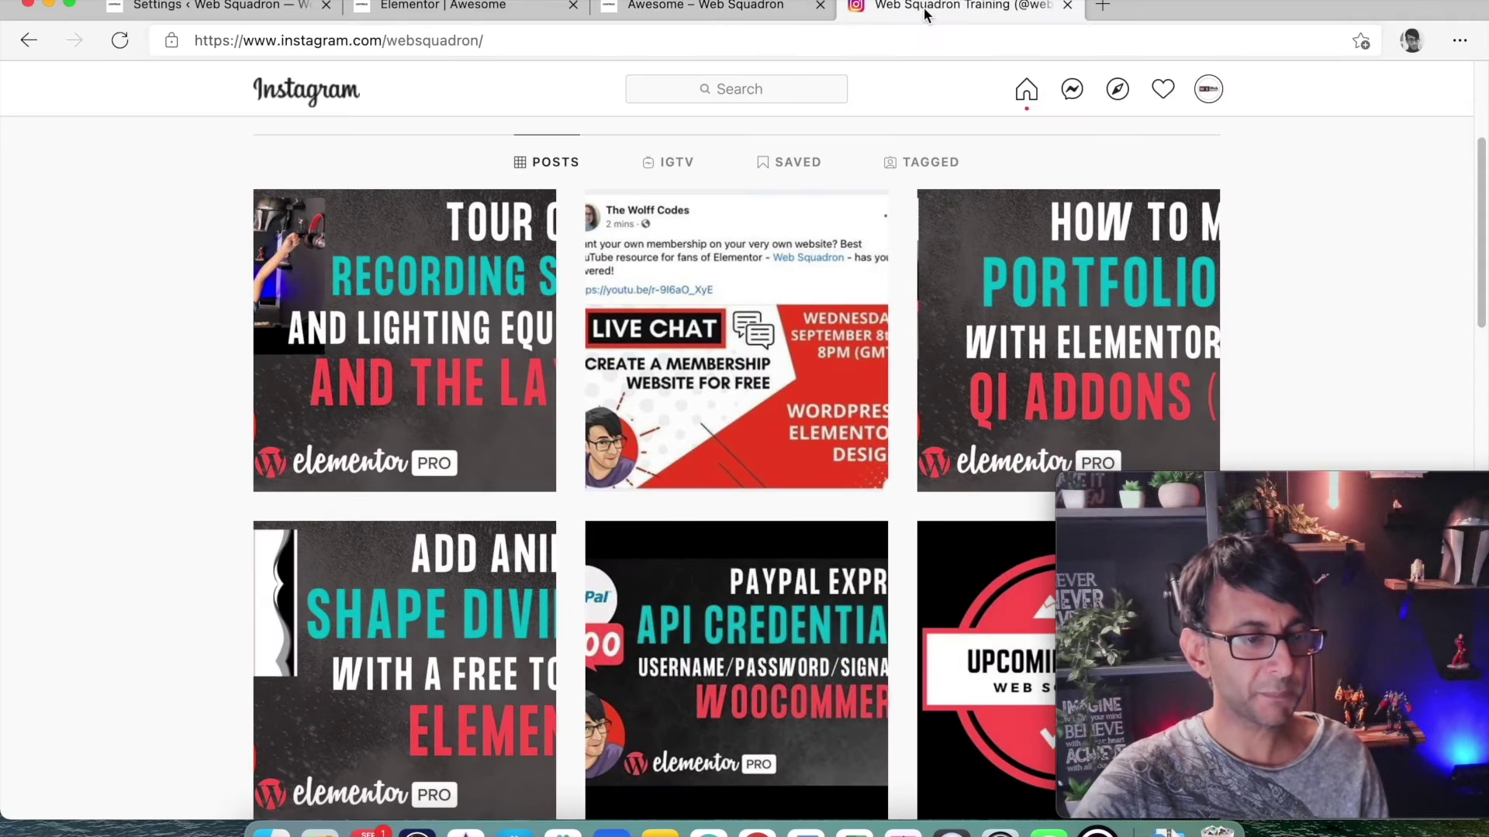
click(743, 9)
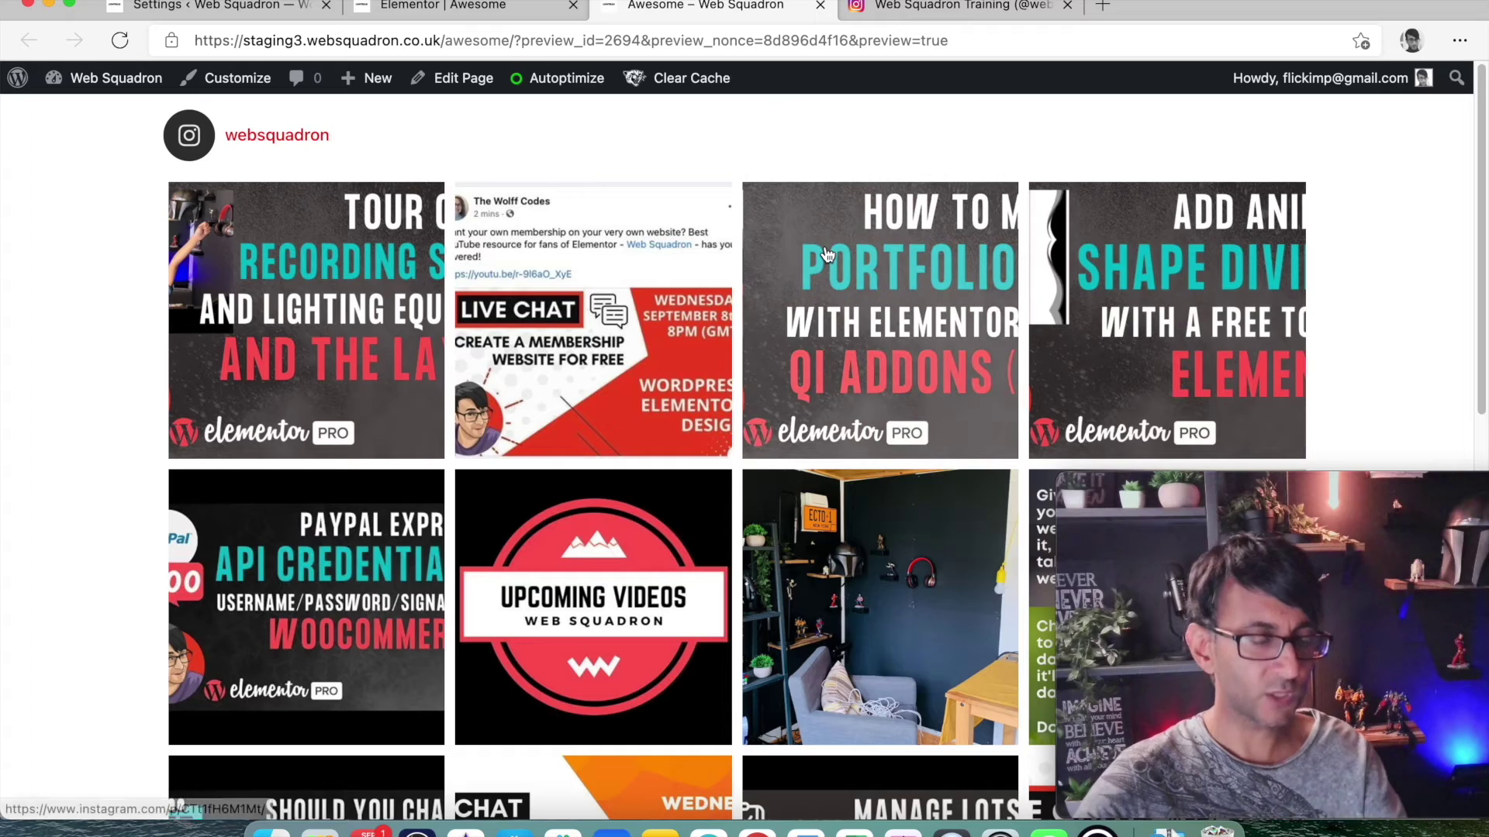
scroll(827, 254, down, 10)
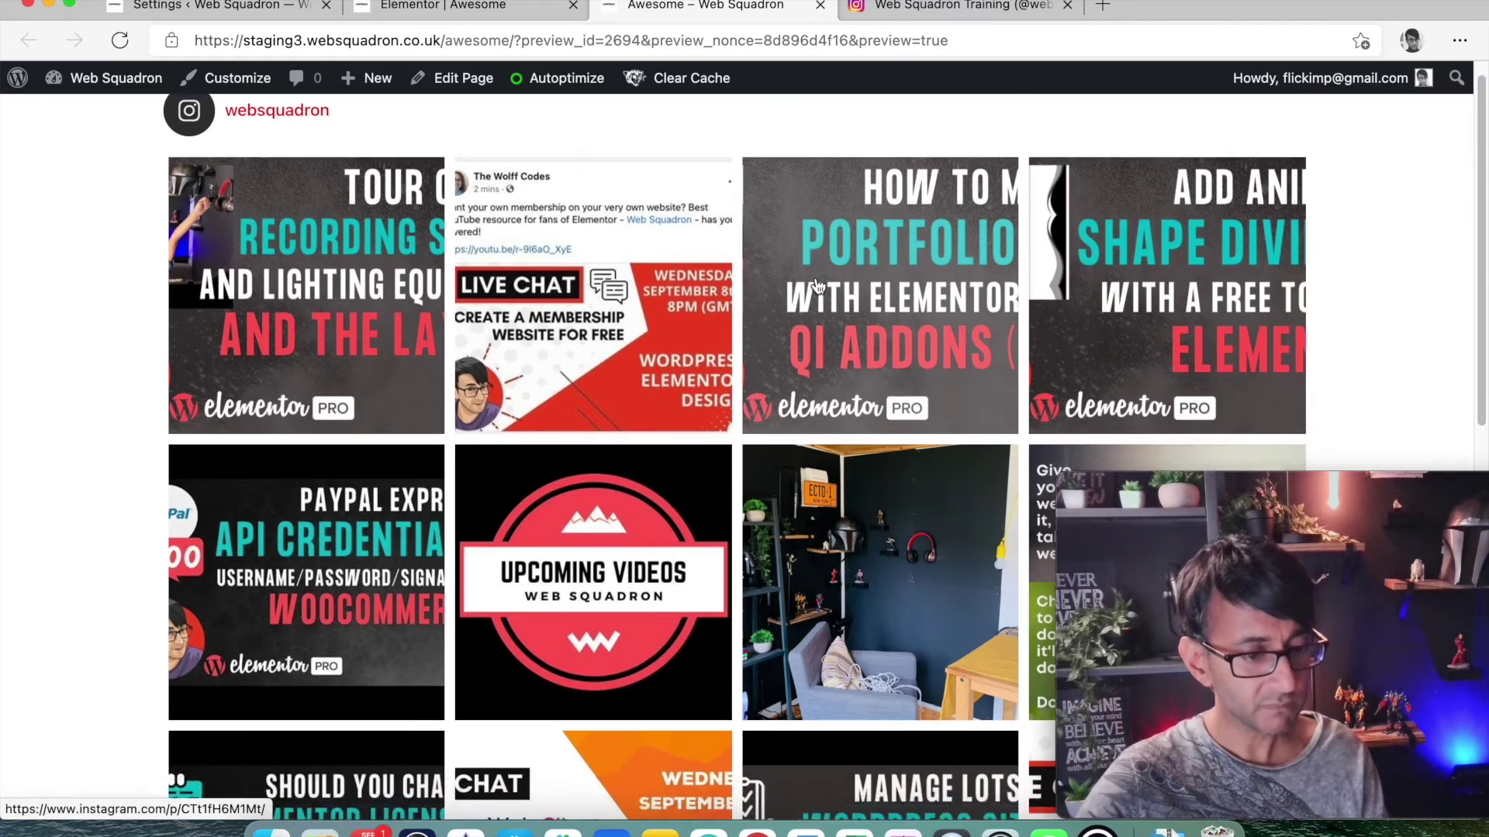
scroll(795, 394, down, 4)
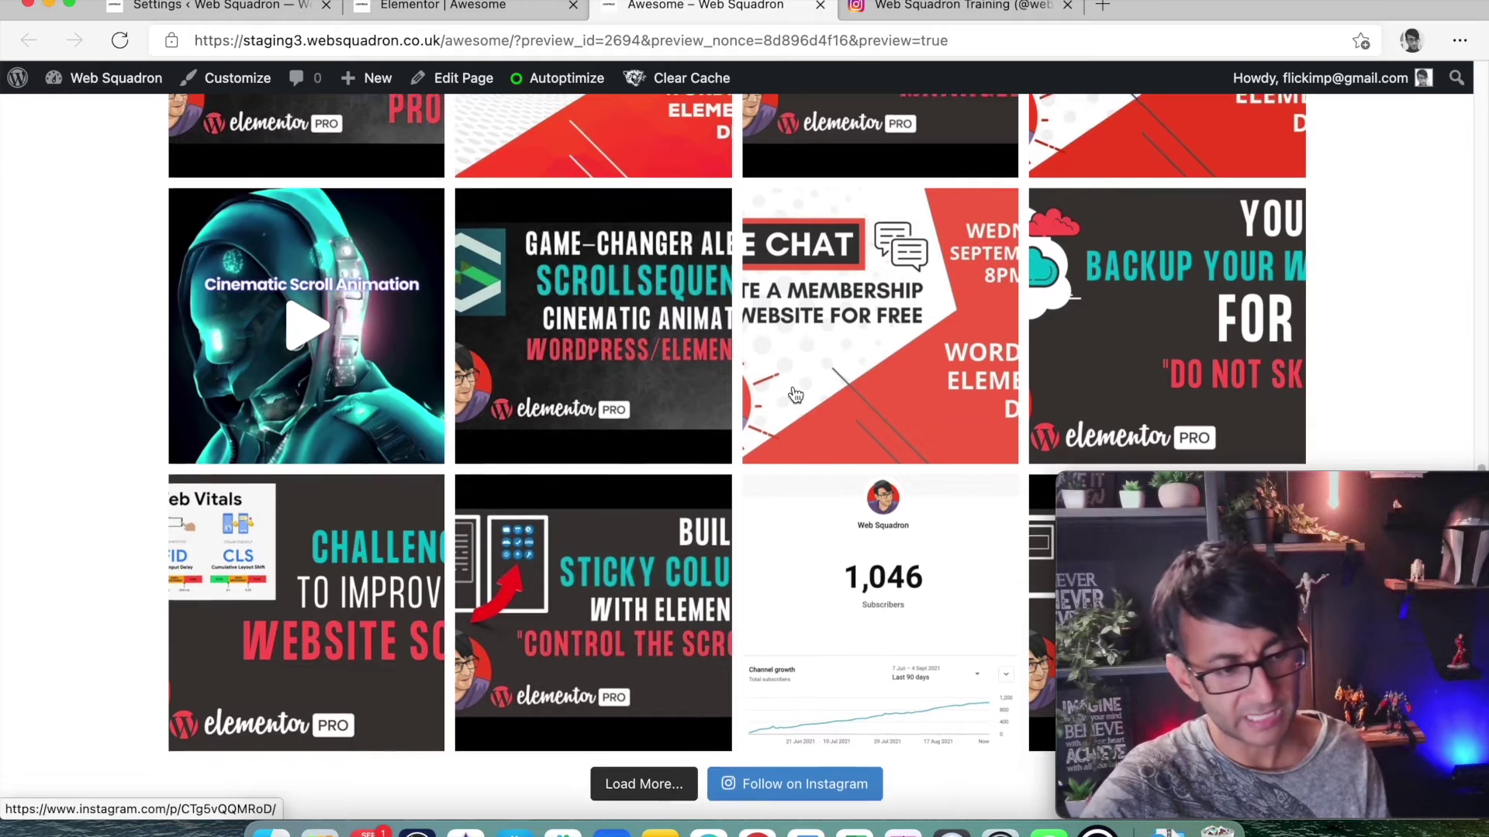
scroll(796, 393, up, 15)
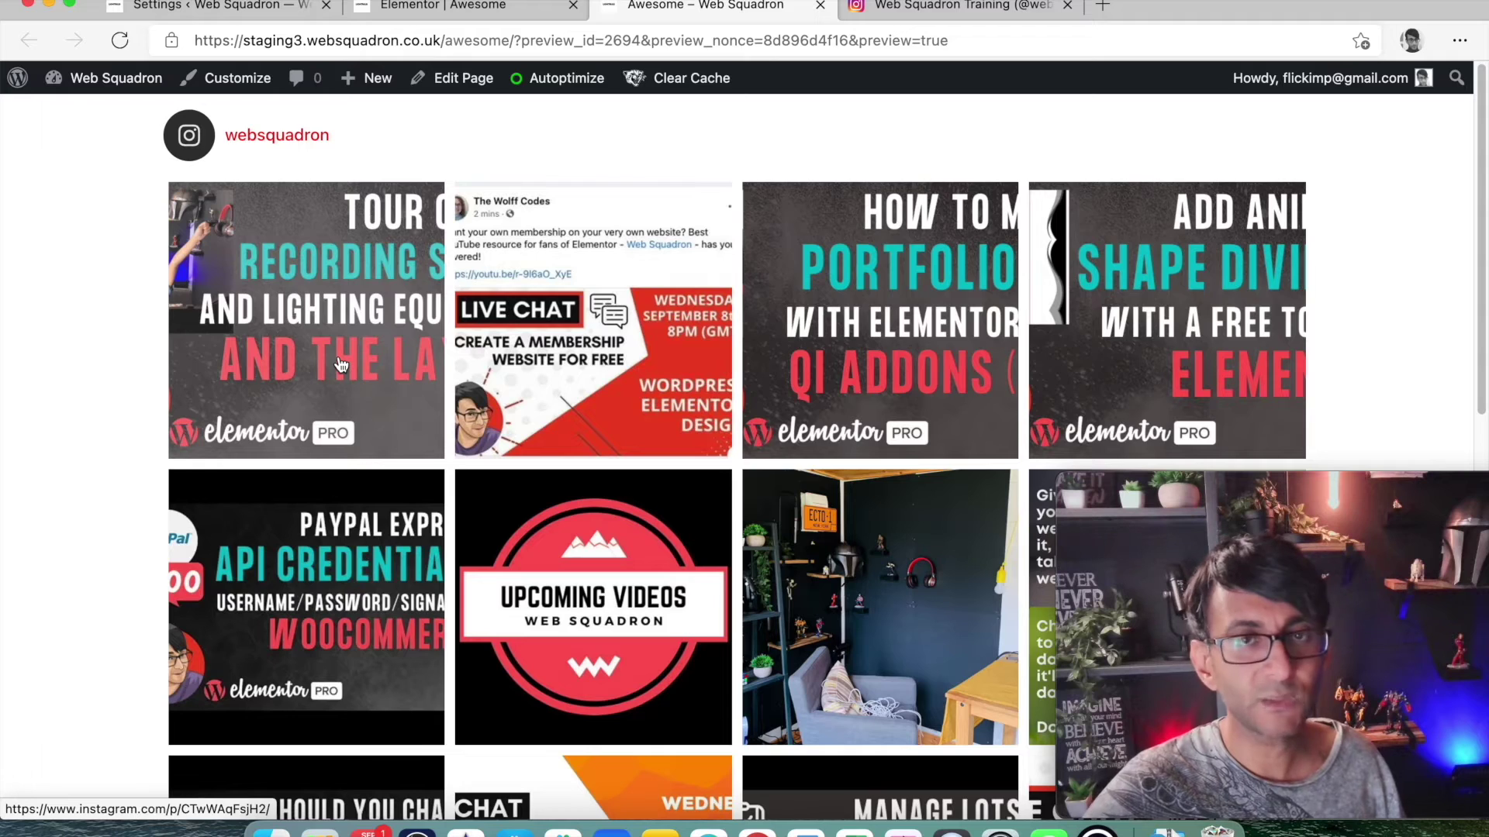
Open and close the first feed image's Instagram post, then return to the Instagram Feed settings.
click(342, 364)
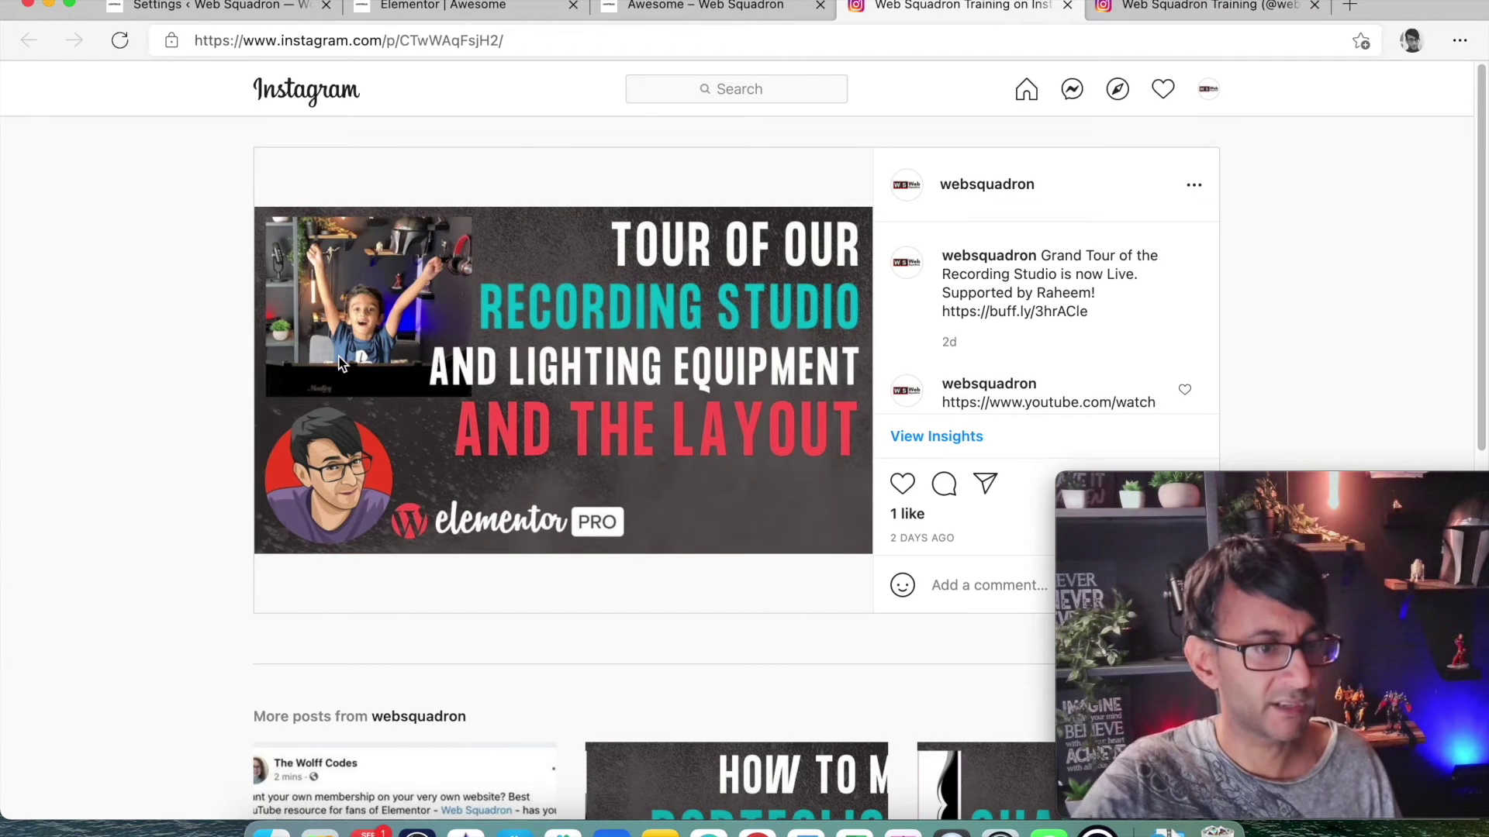
click(1066, 6)
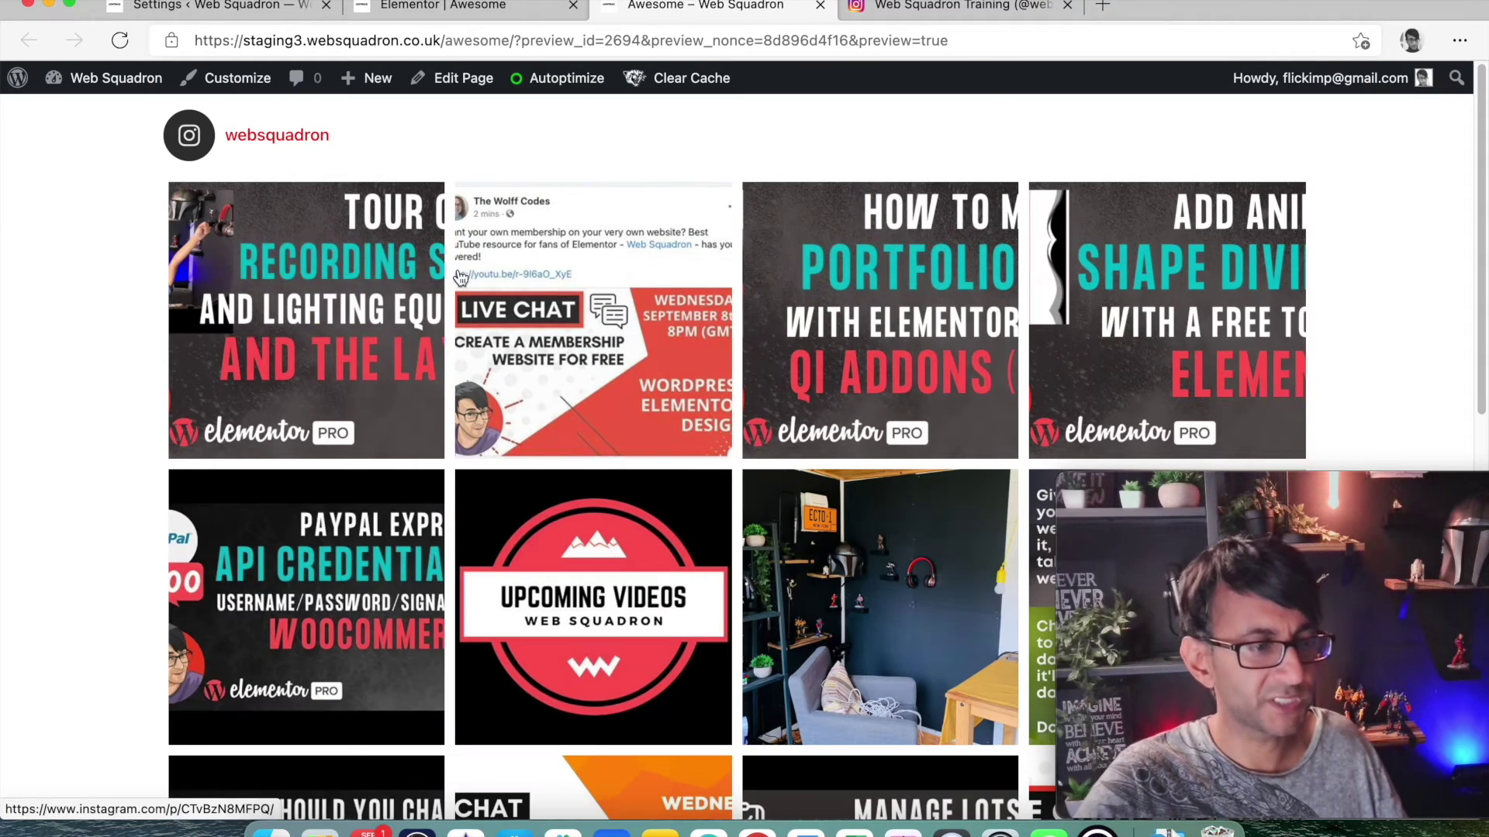
scroll(698, 465, down, 3)
scroll(740, 535, up, 1)
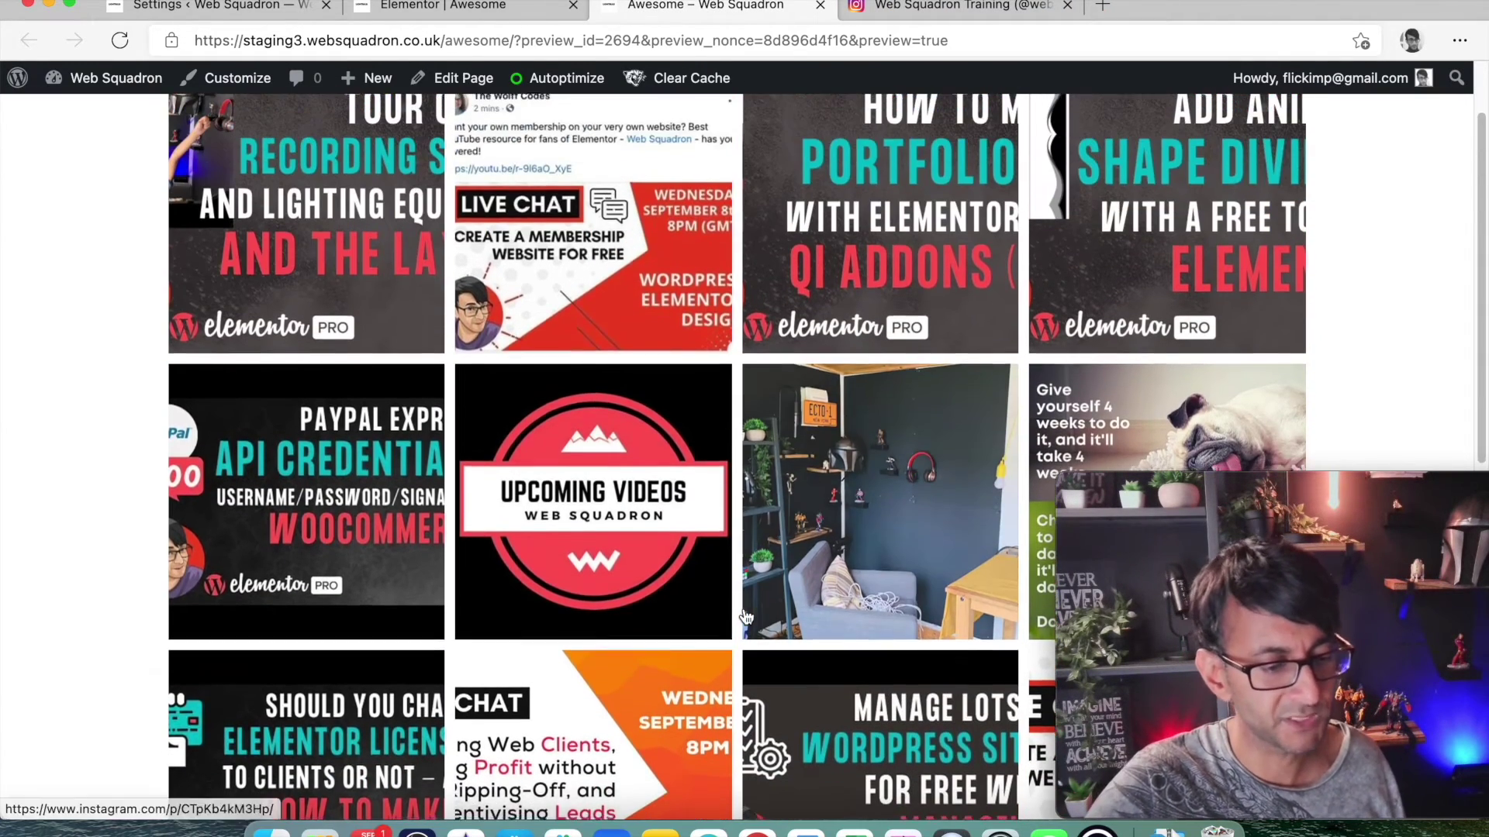
scroll(740, 542, down, 8)
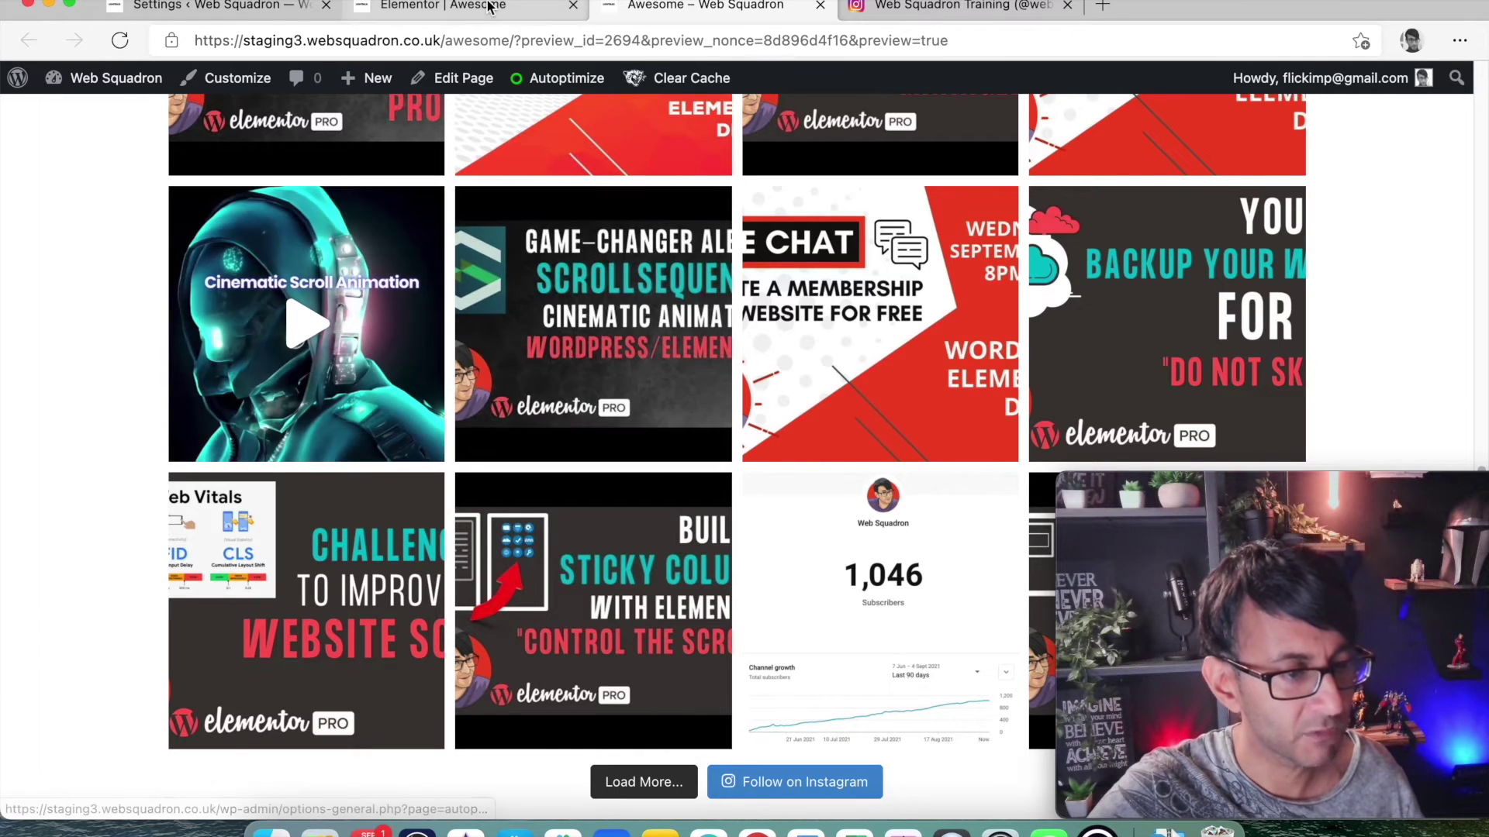
click(446, 7)
click(666, 6)
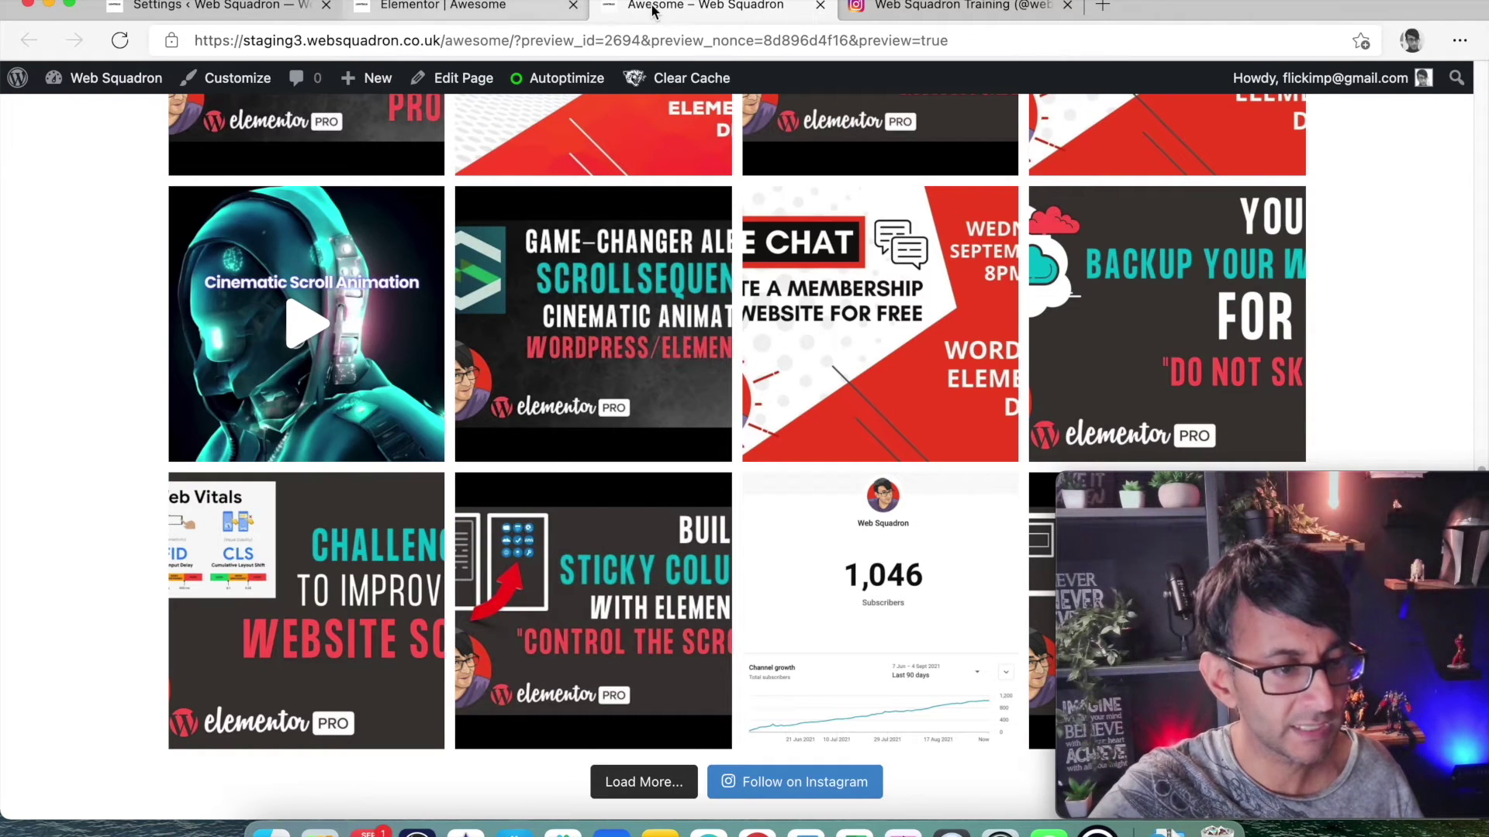
click(272, 4)
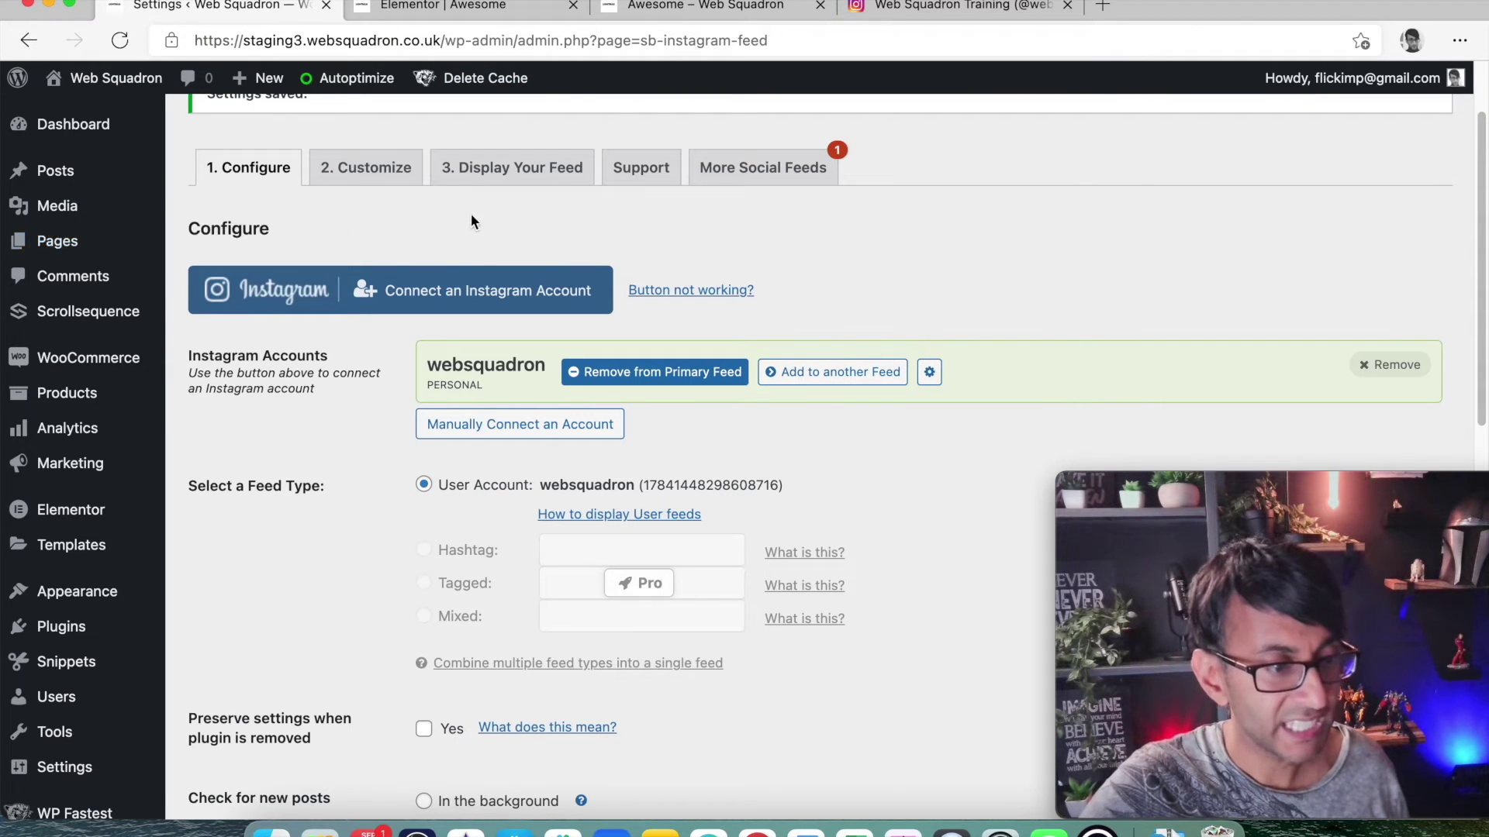
click(375, 177)
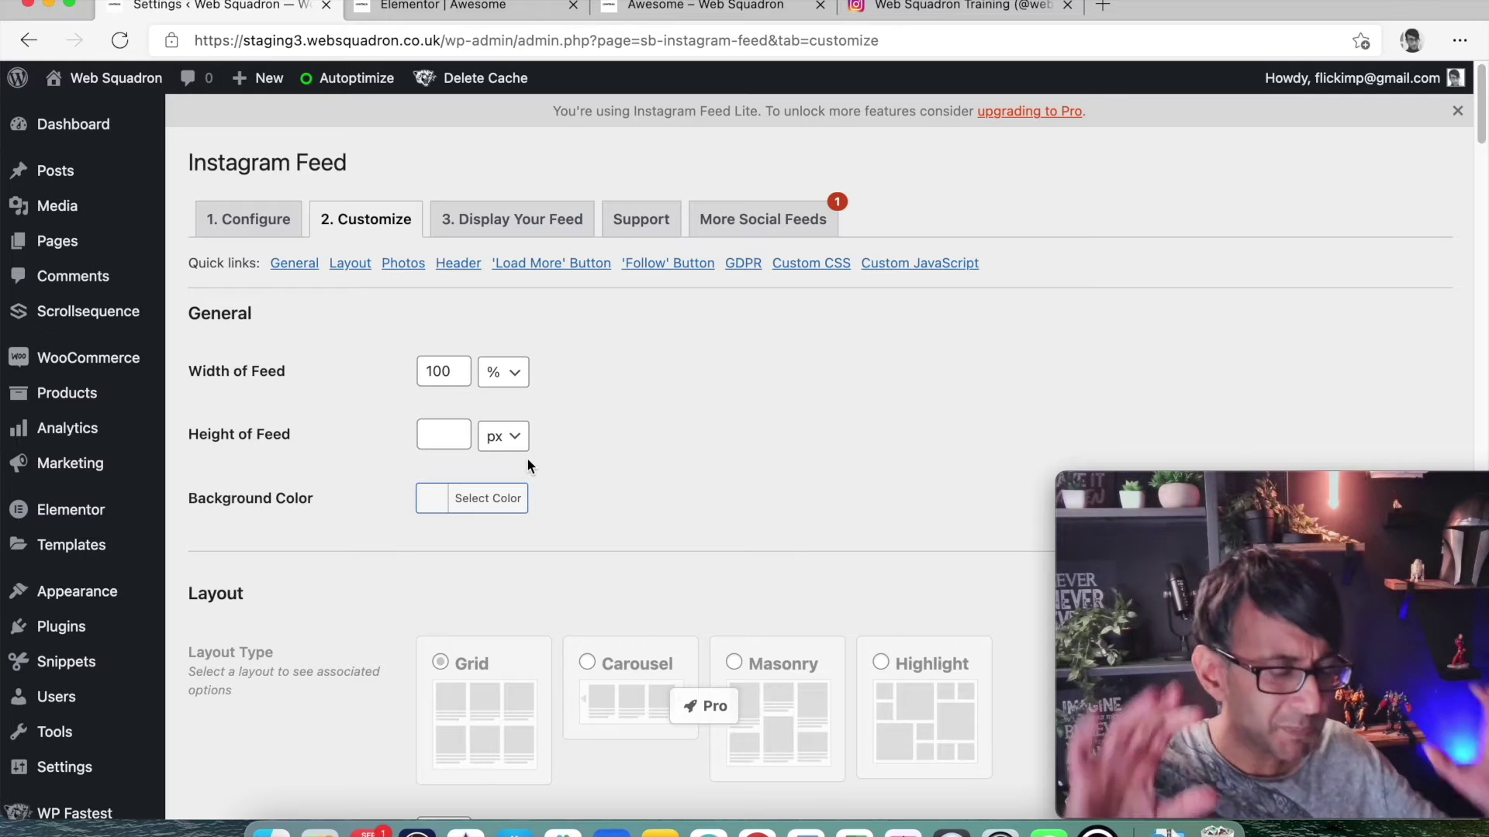
click(428, 500)
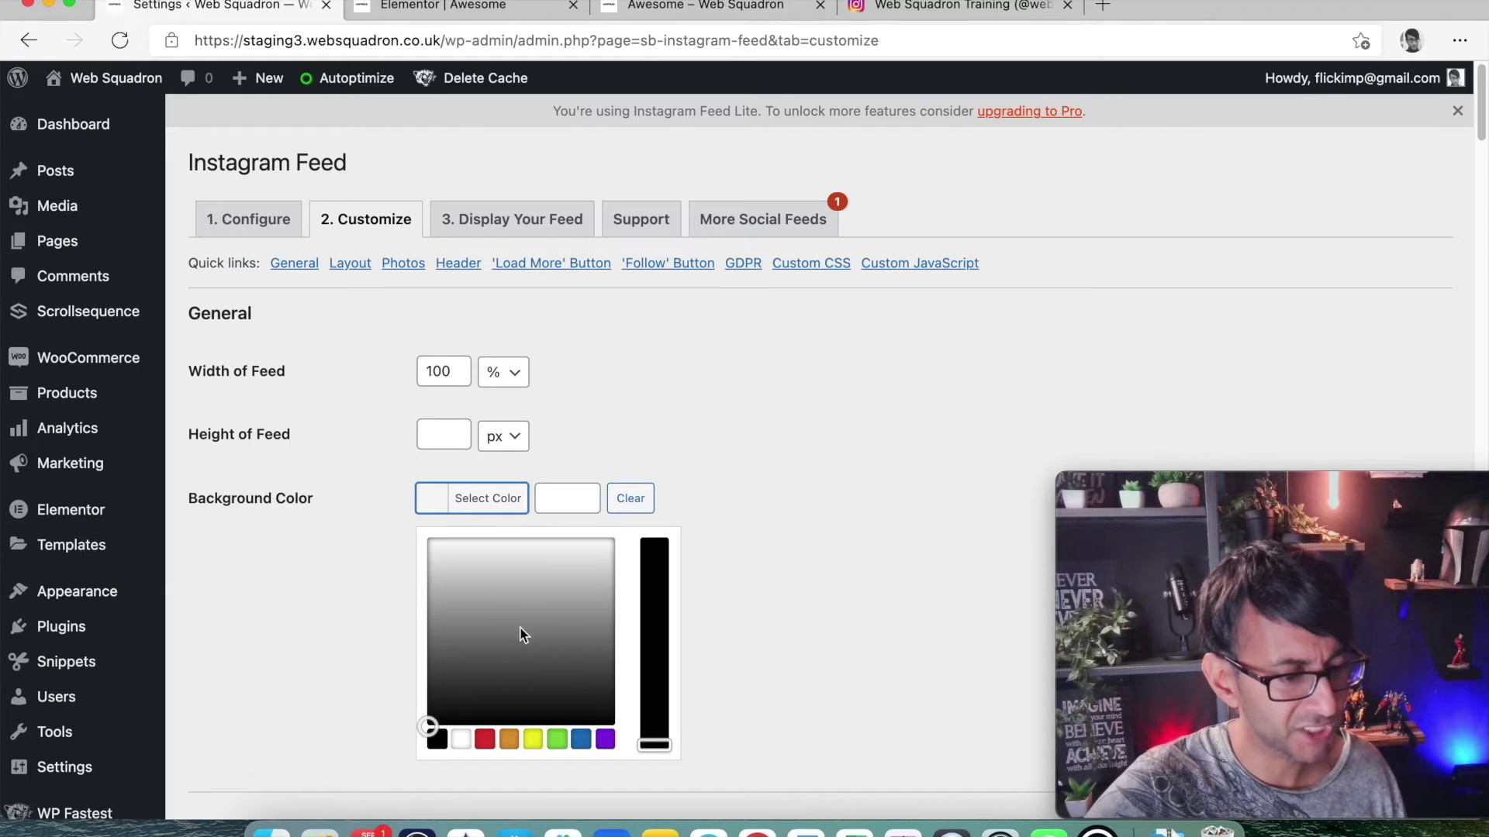
drag(521, 631, 405, 721)
click(419, 747)
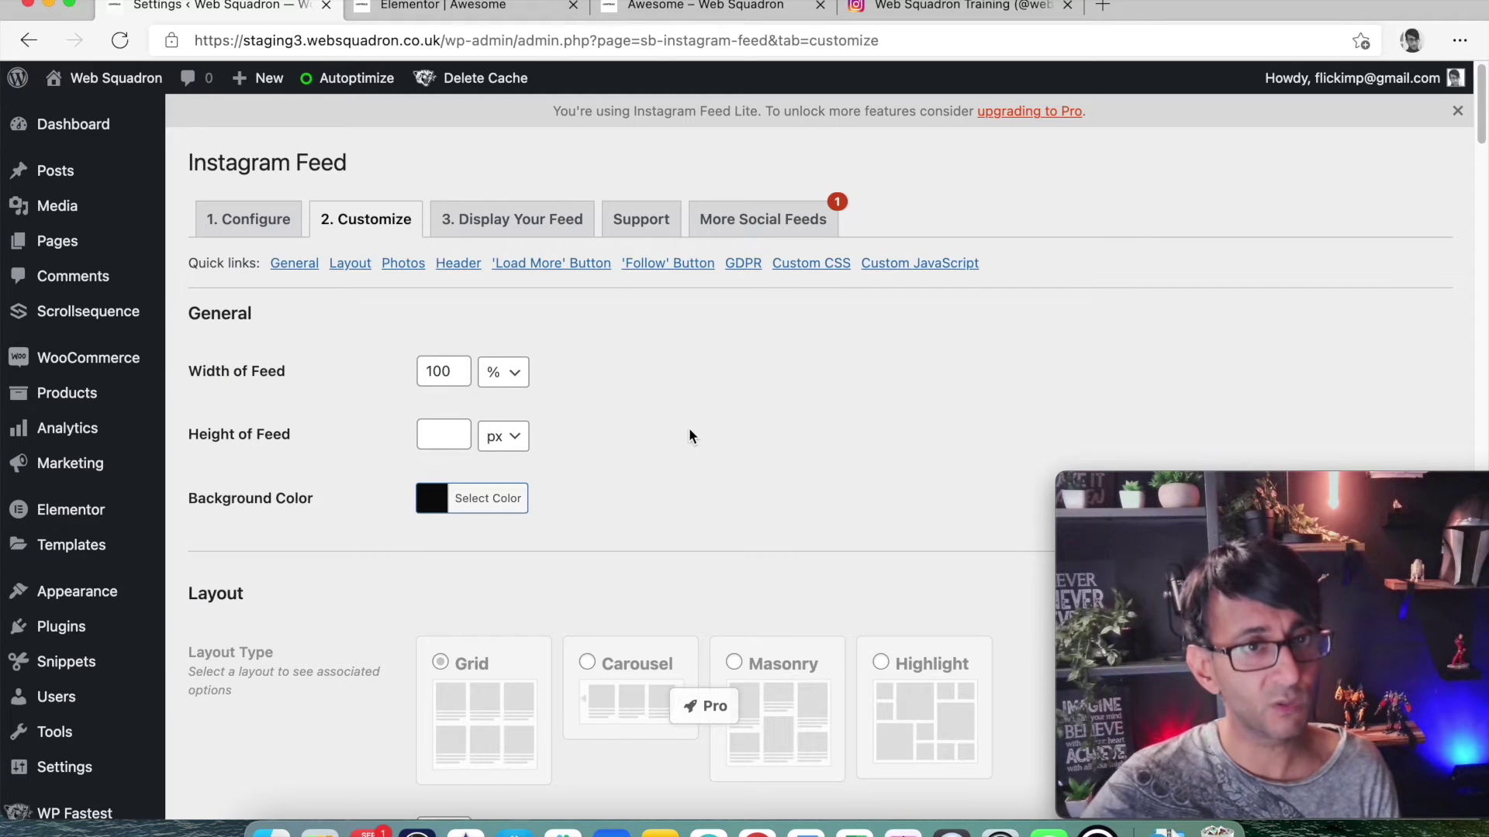
scroll(688, 432, down, 10)
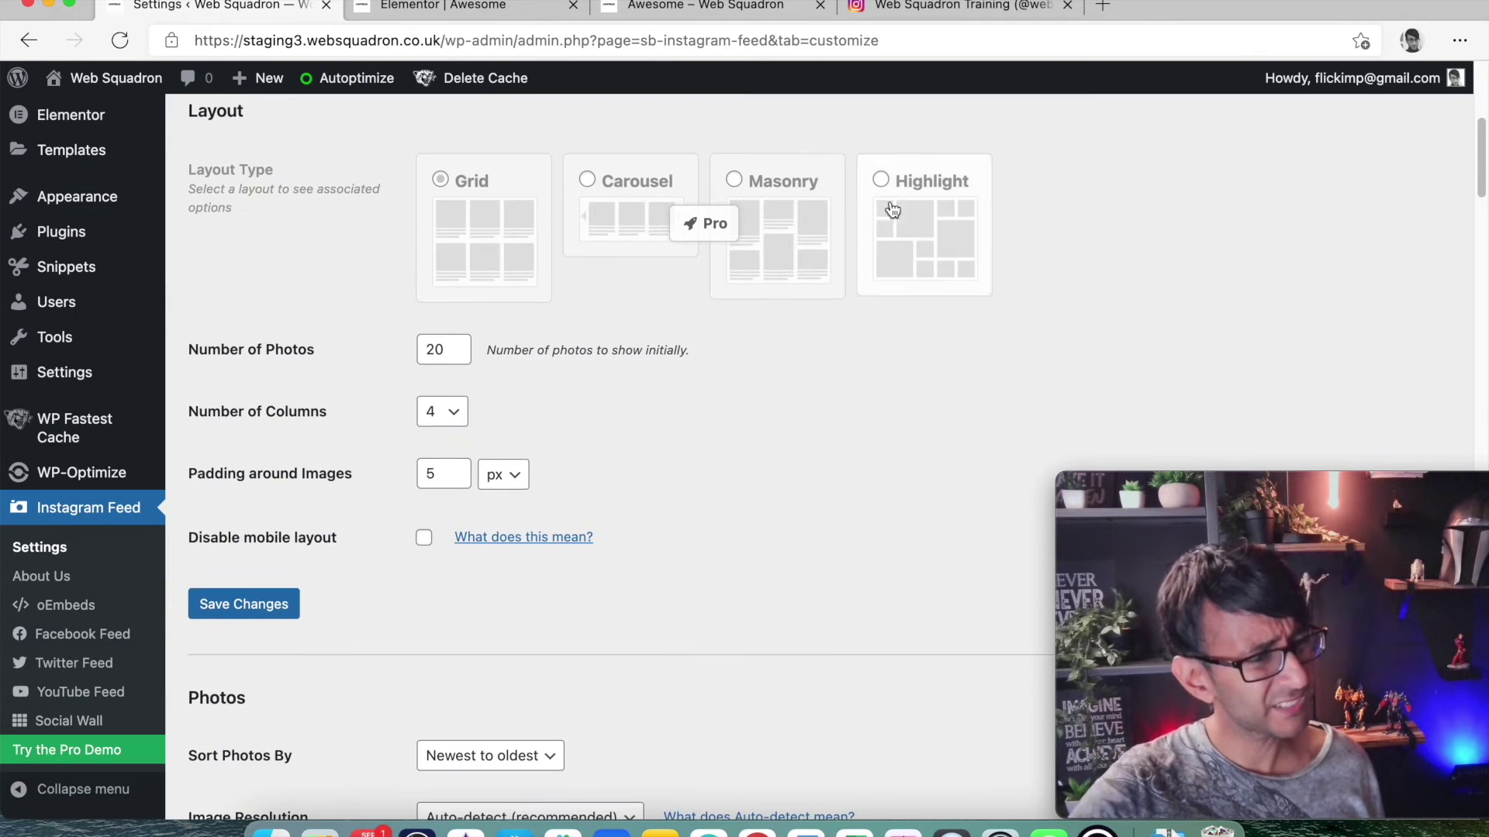
click(701, 6)
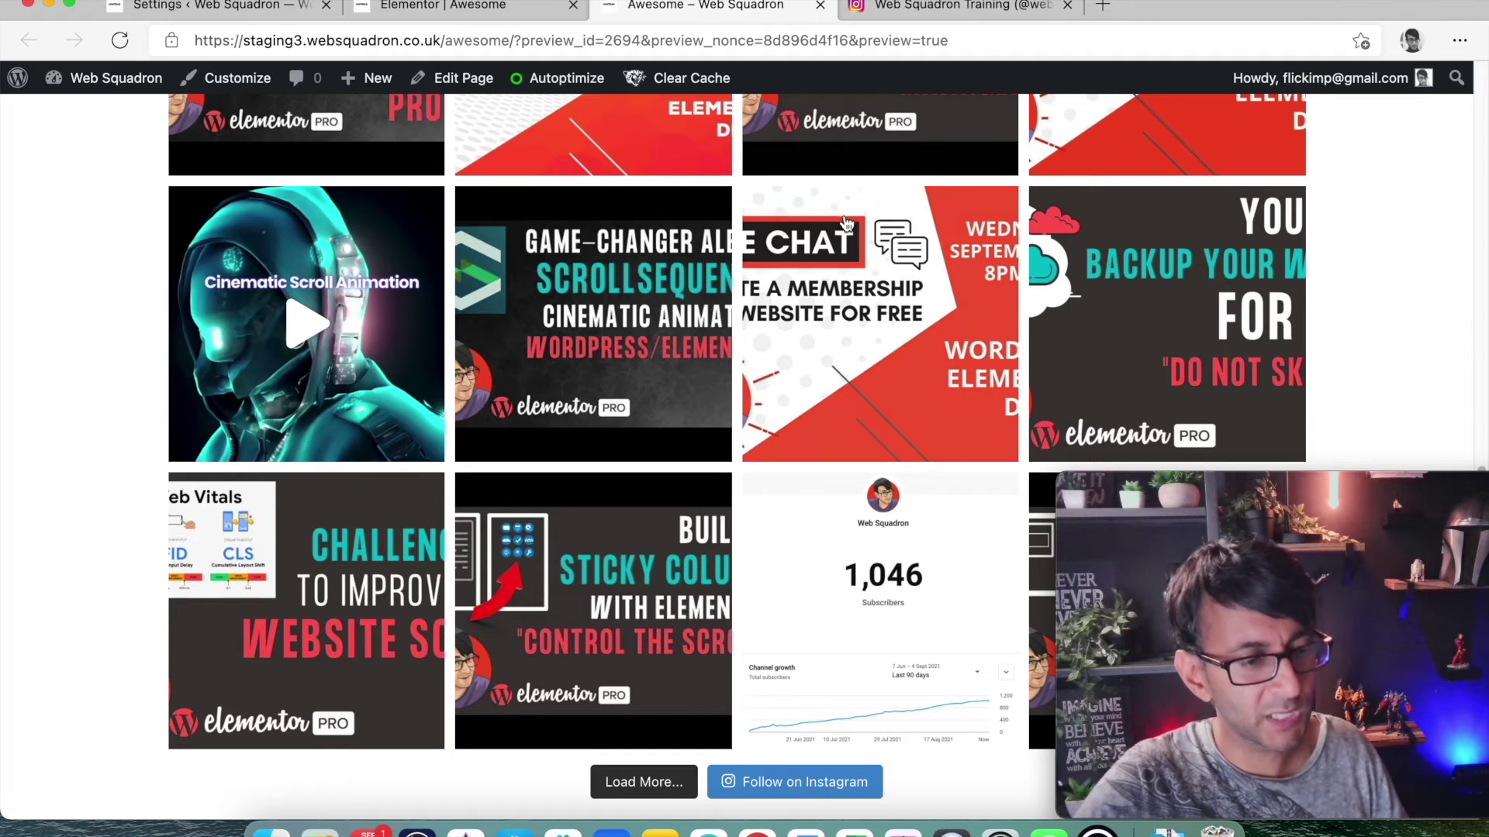
scroll(847, 225, up, 10)
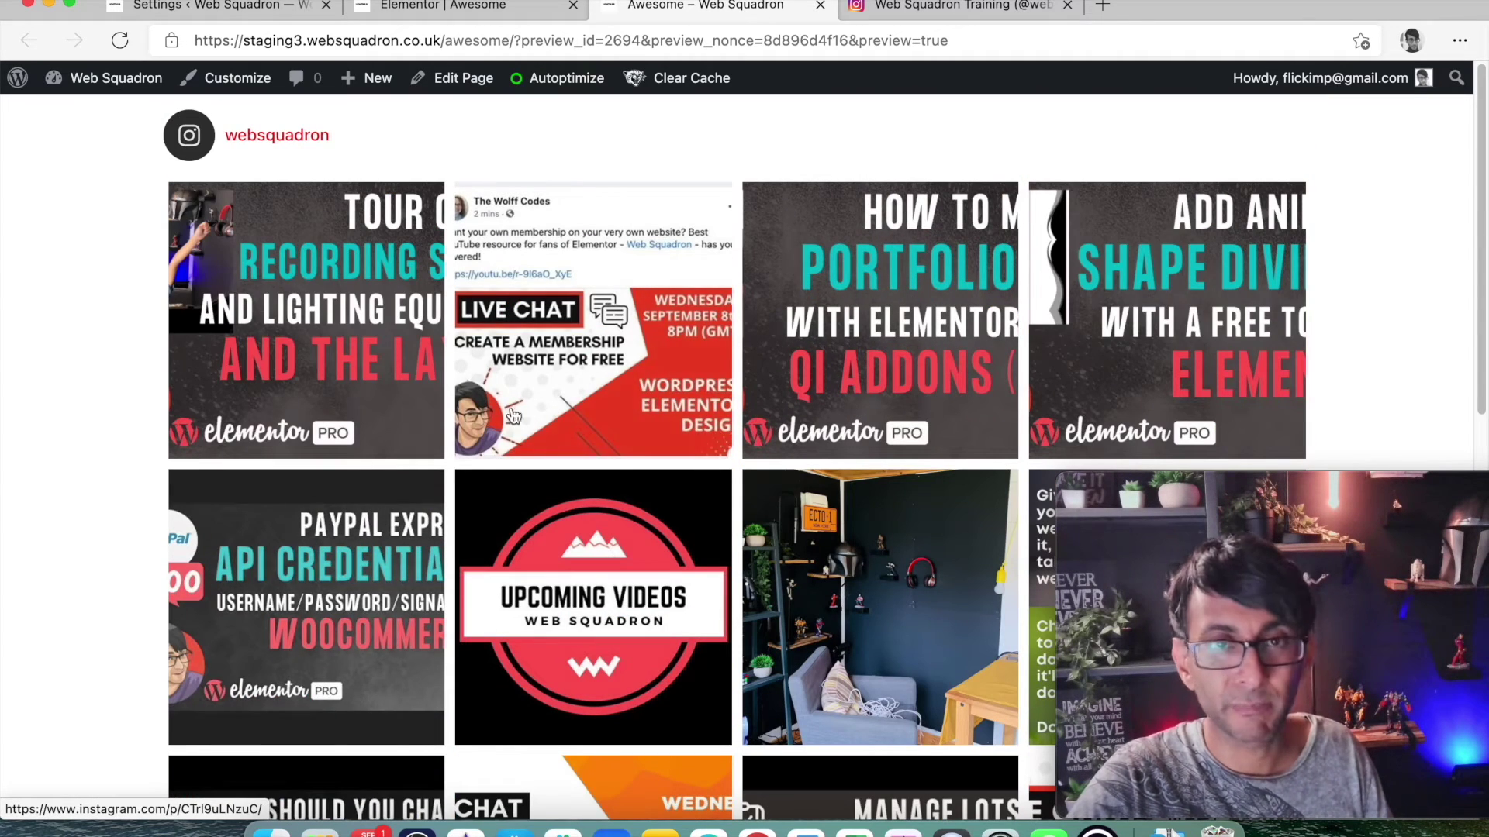
click(244, 7)
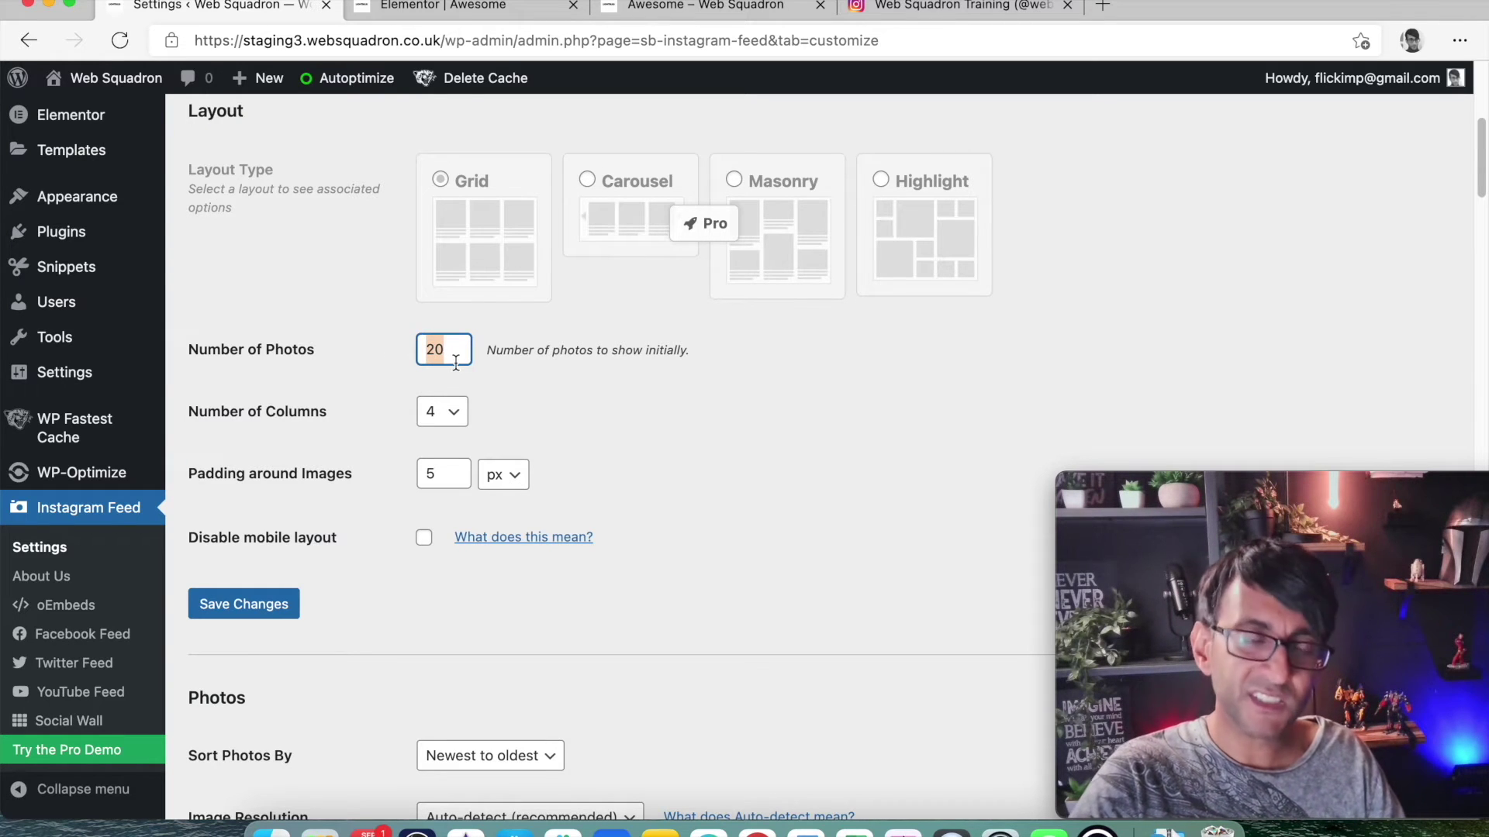
Set Number of Columns to 6 and Number of Photos to 18.
click(459, 419)
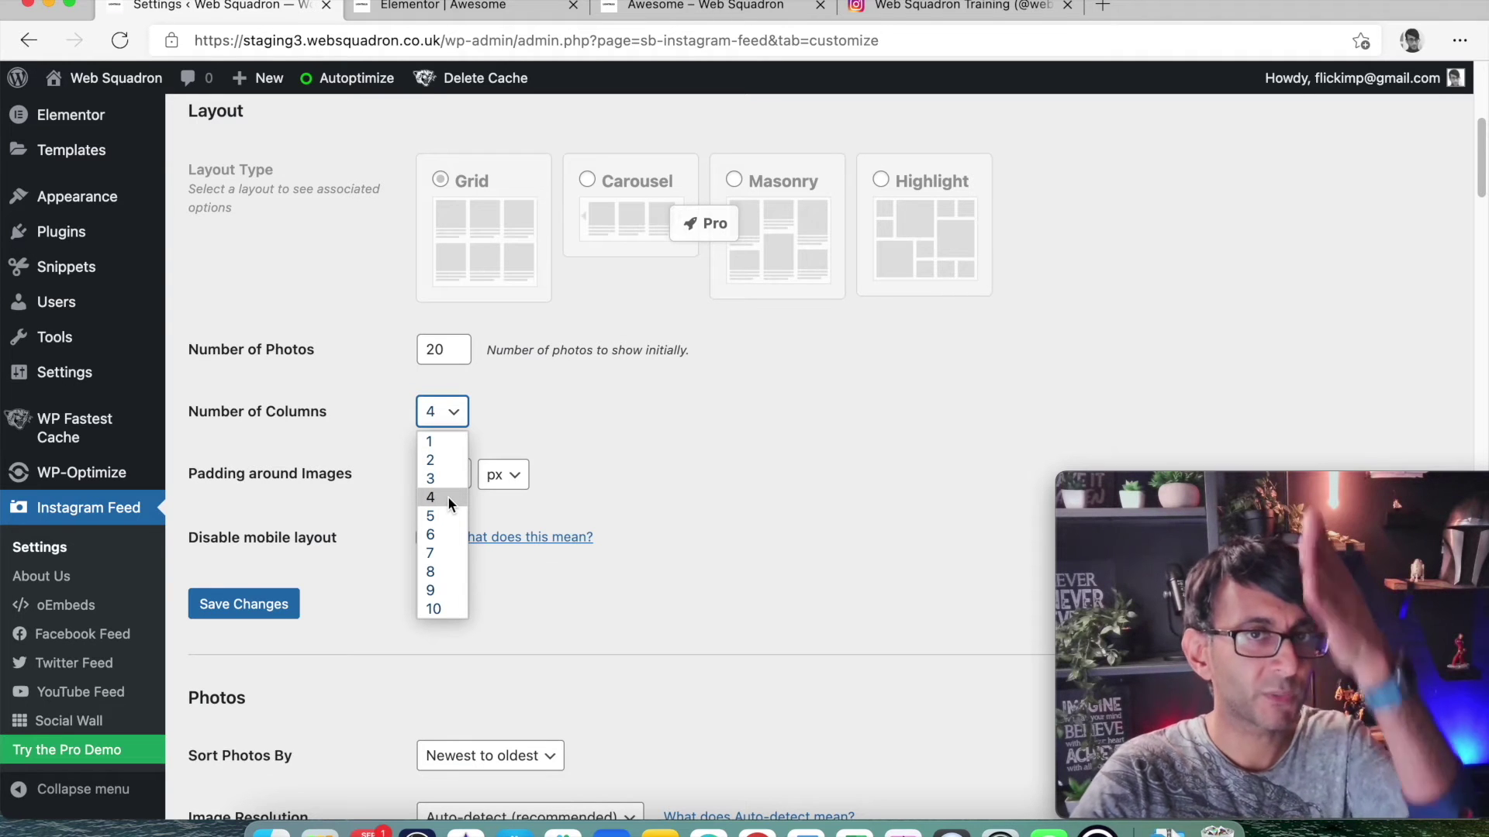
click(433, 535)
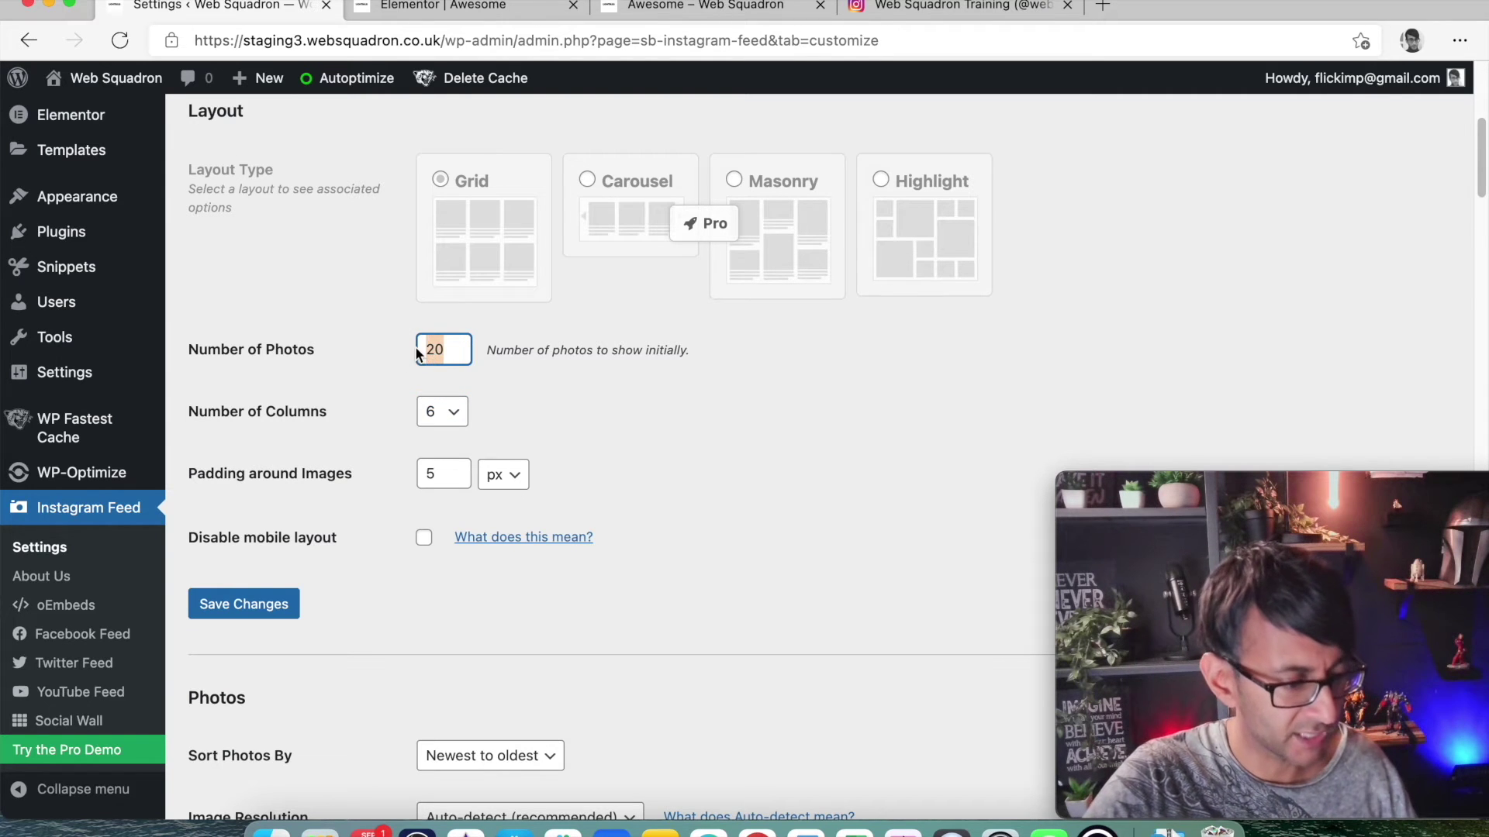
text(24)
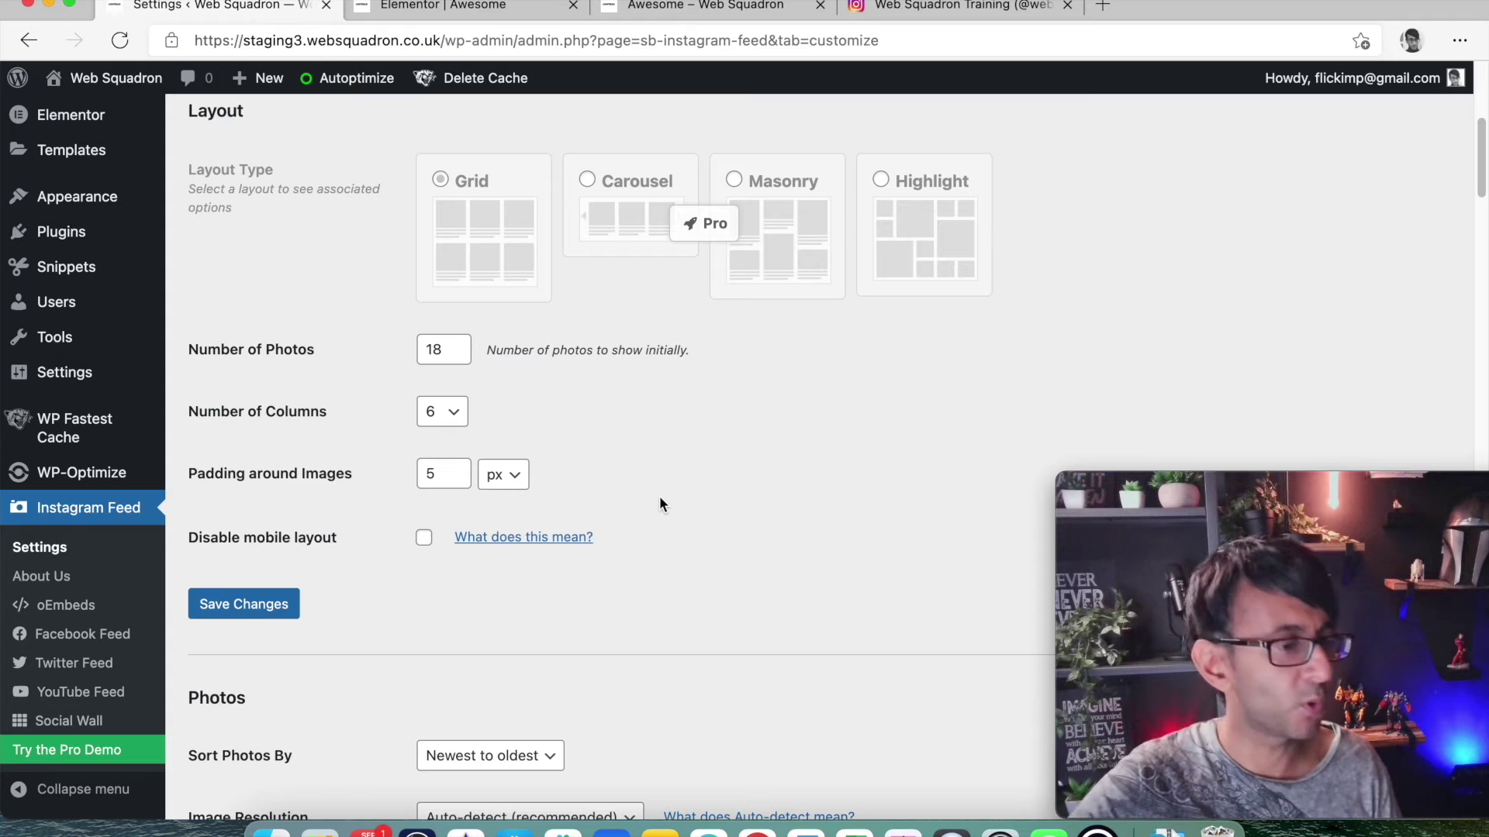
Review the Customize options and save the 6-column, 18-photo feed settings.
scroll(664, 582, down, 5)
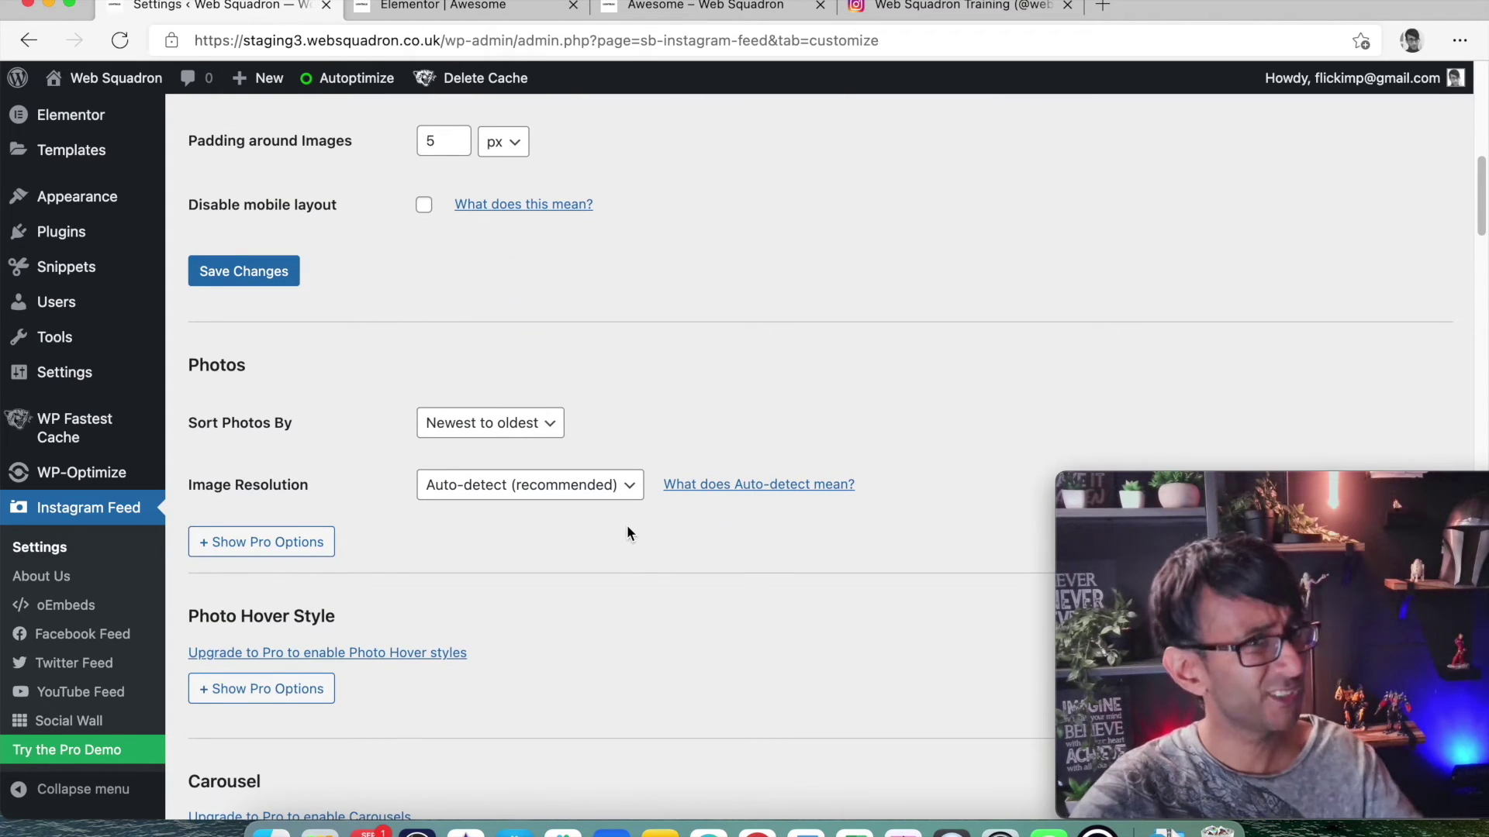
scroll(579, 520, down, 1)
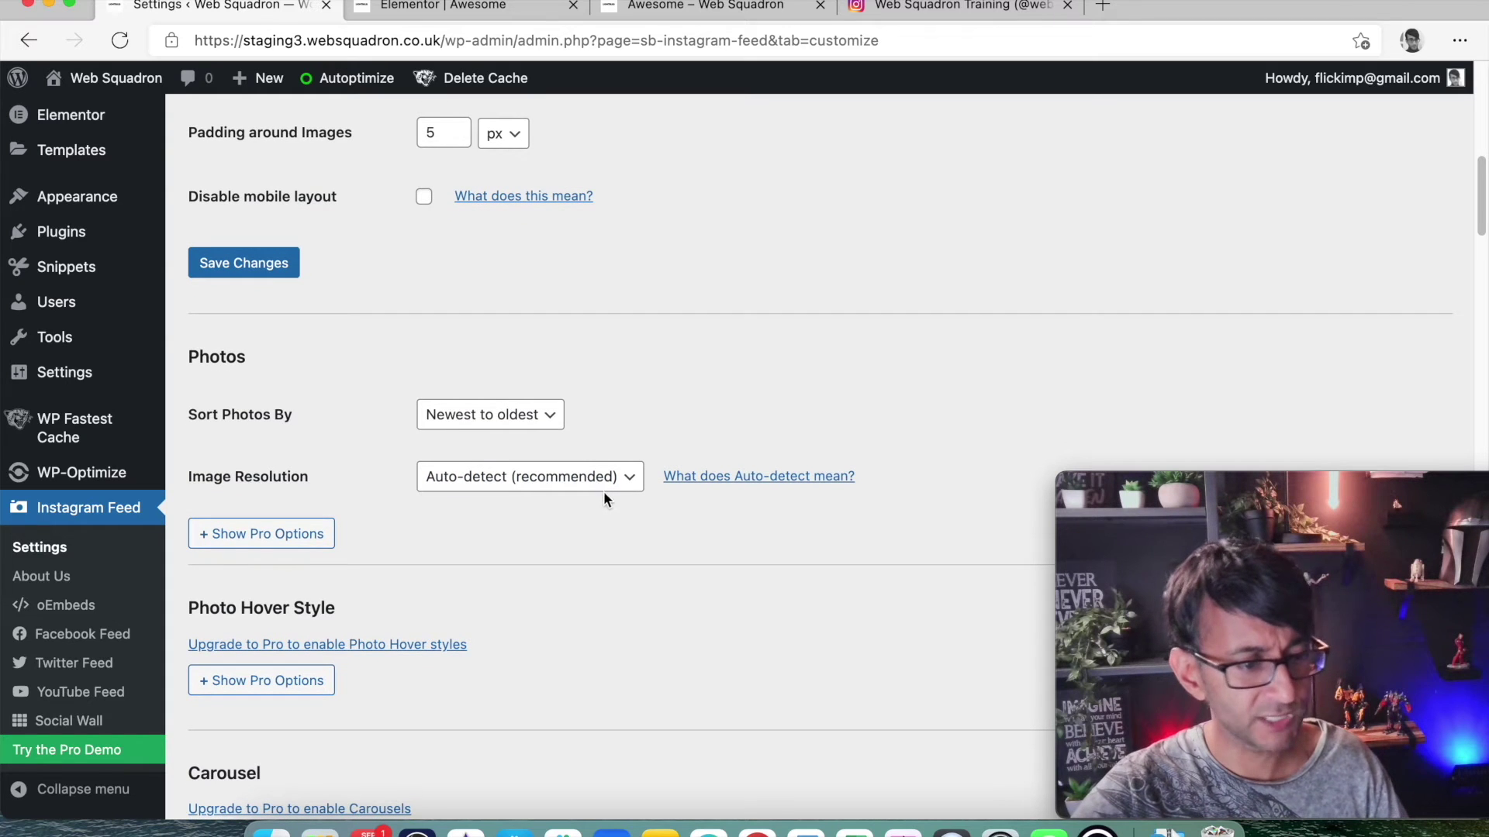
scroll(589, 542, up, 1)
scroll(572, 590, down, 4)
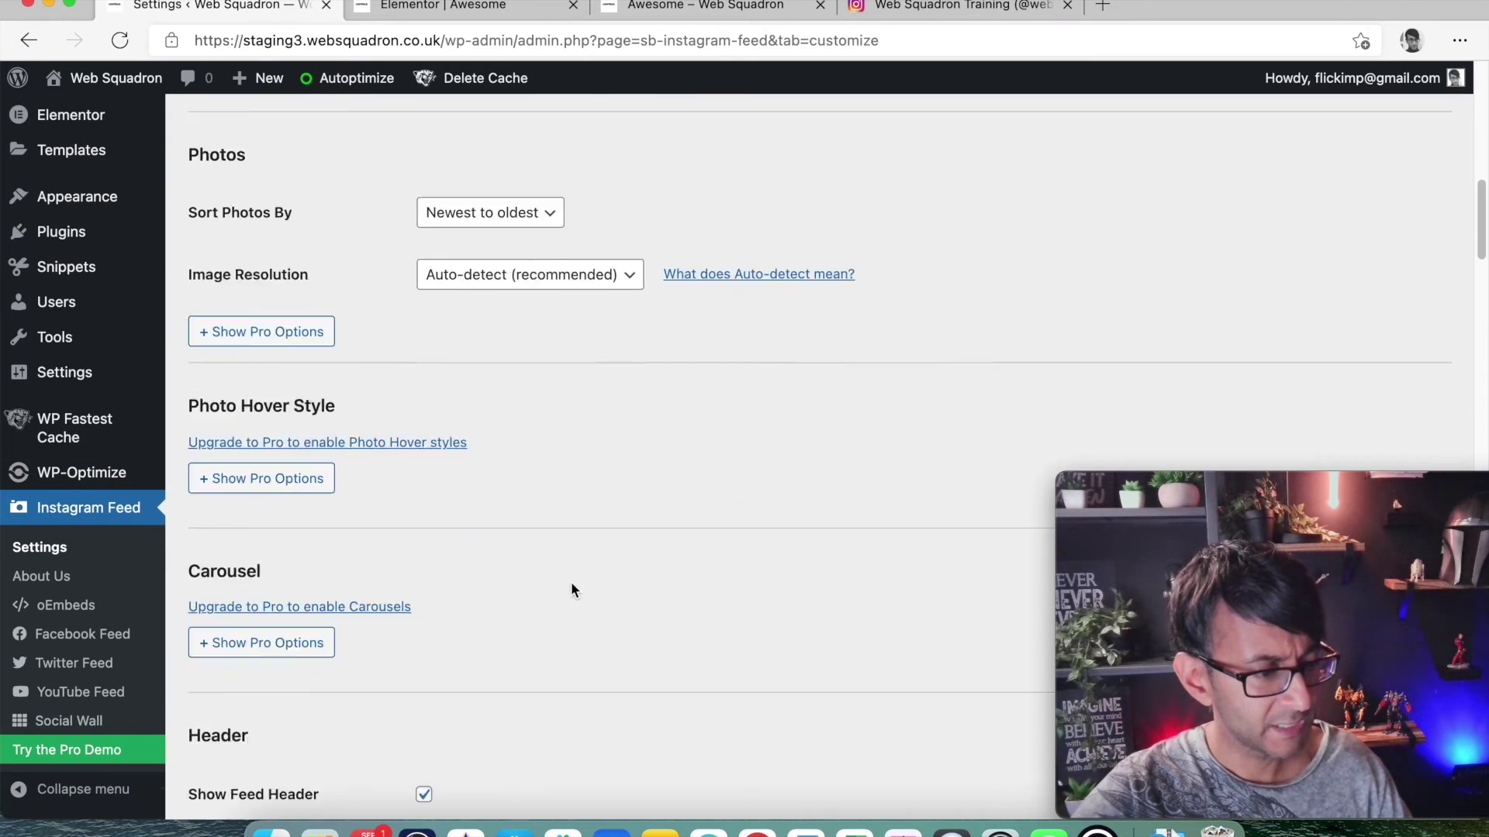
scroll(571, 589, down, 2)
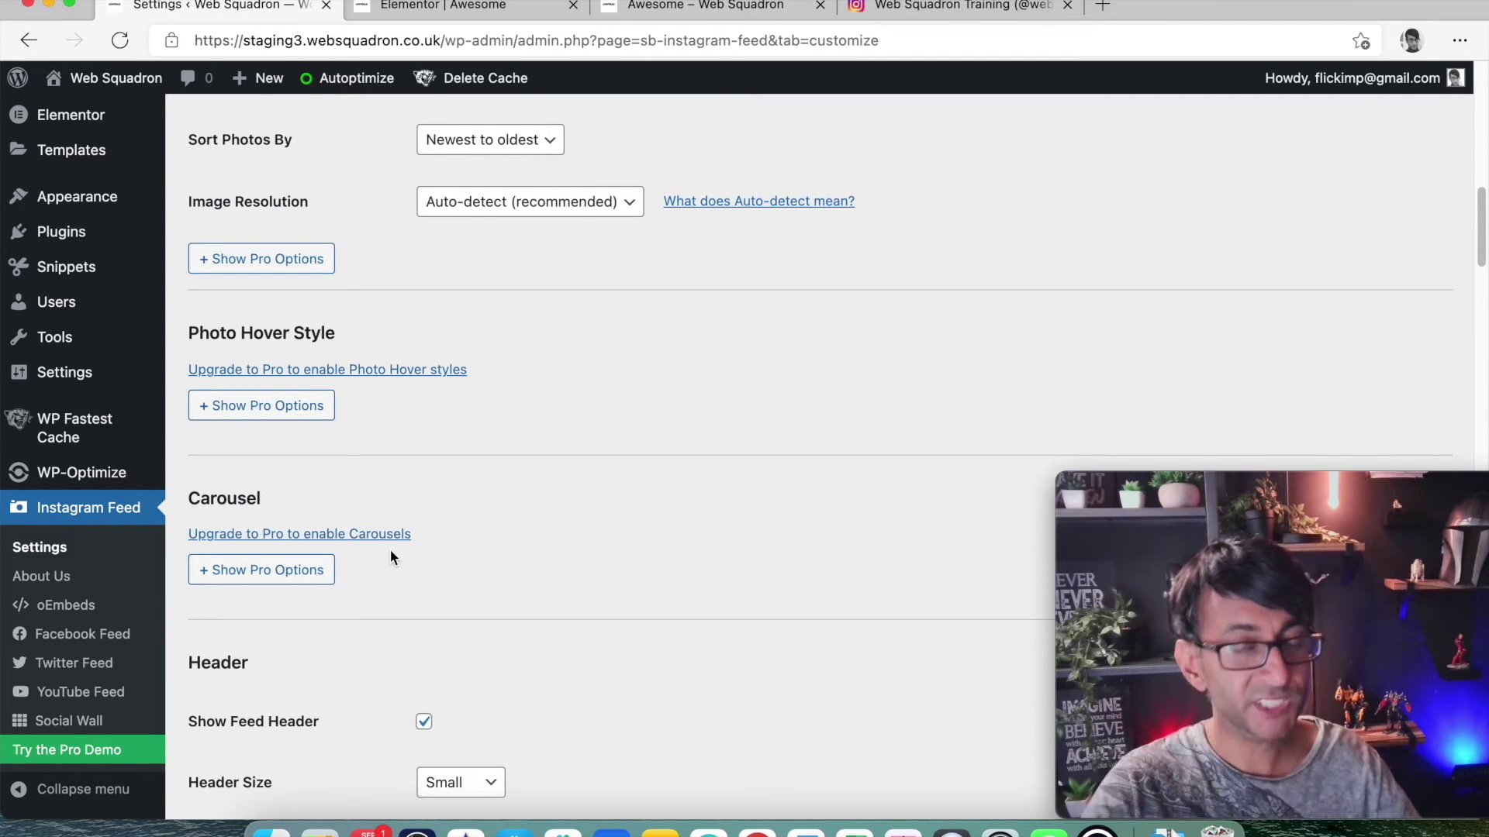
mouse_move(1366, 514)
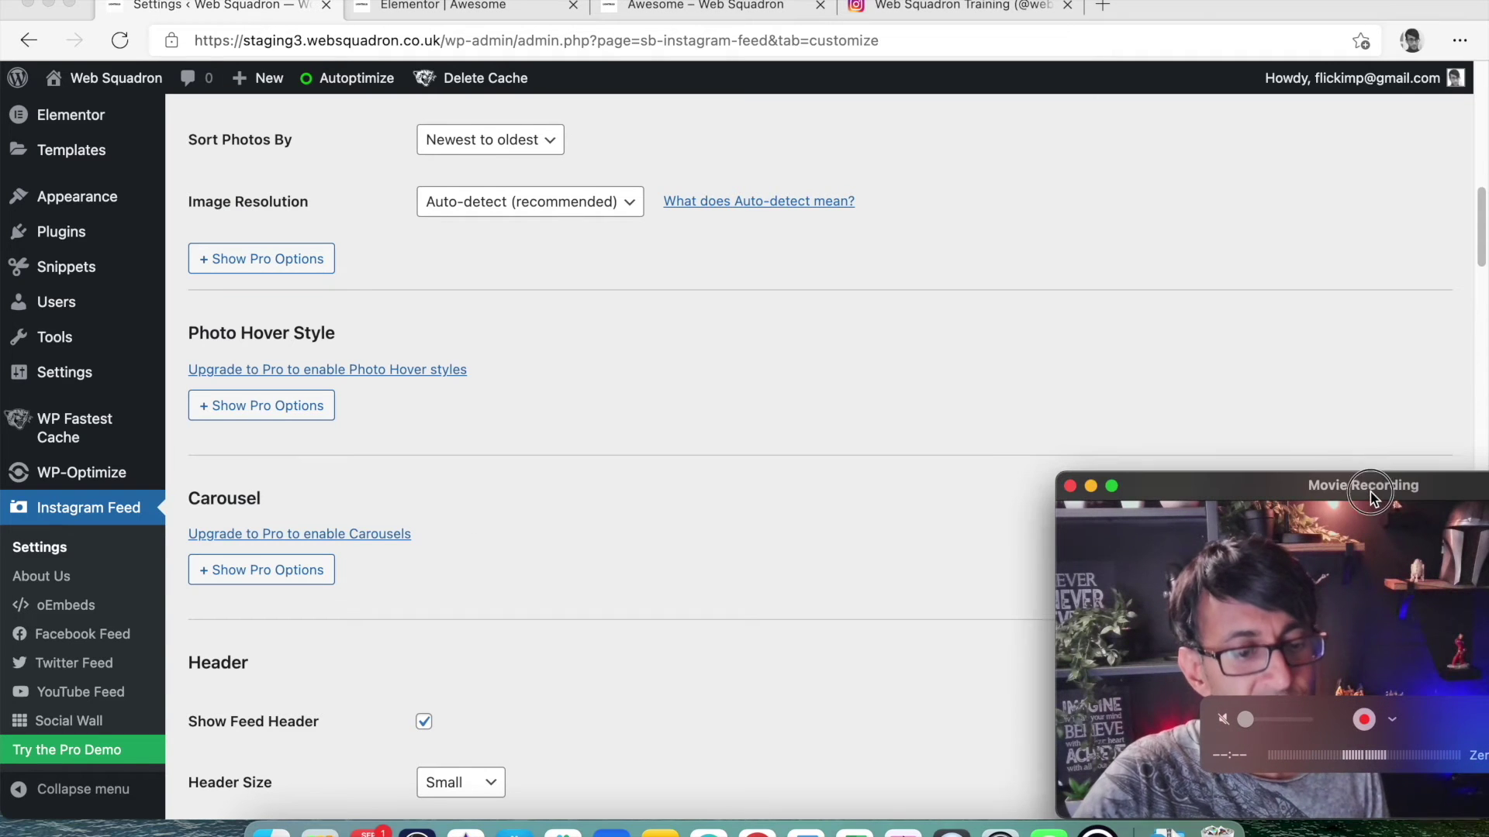
drag(1370, 487, 1379, 452)
scroll(738, 608, down, 8)
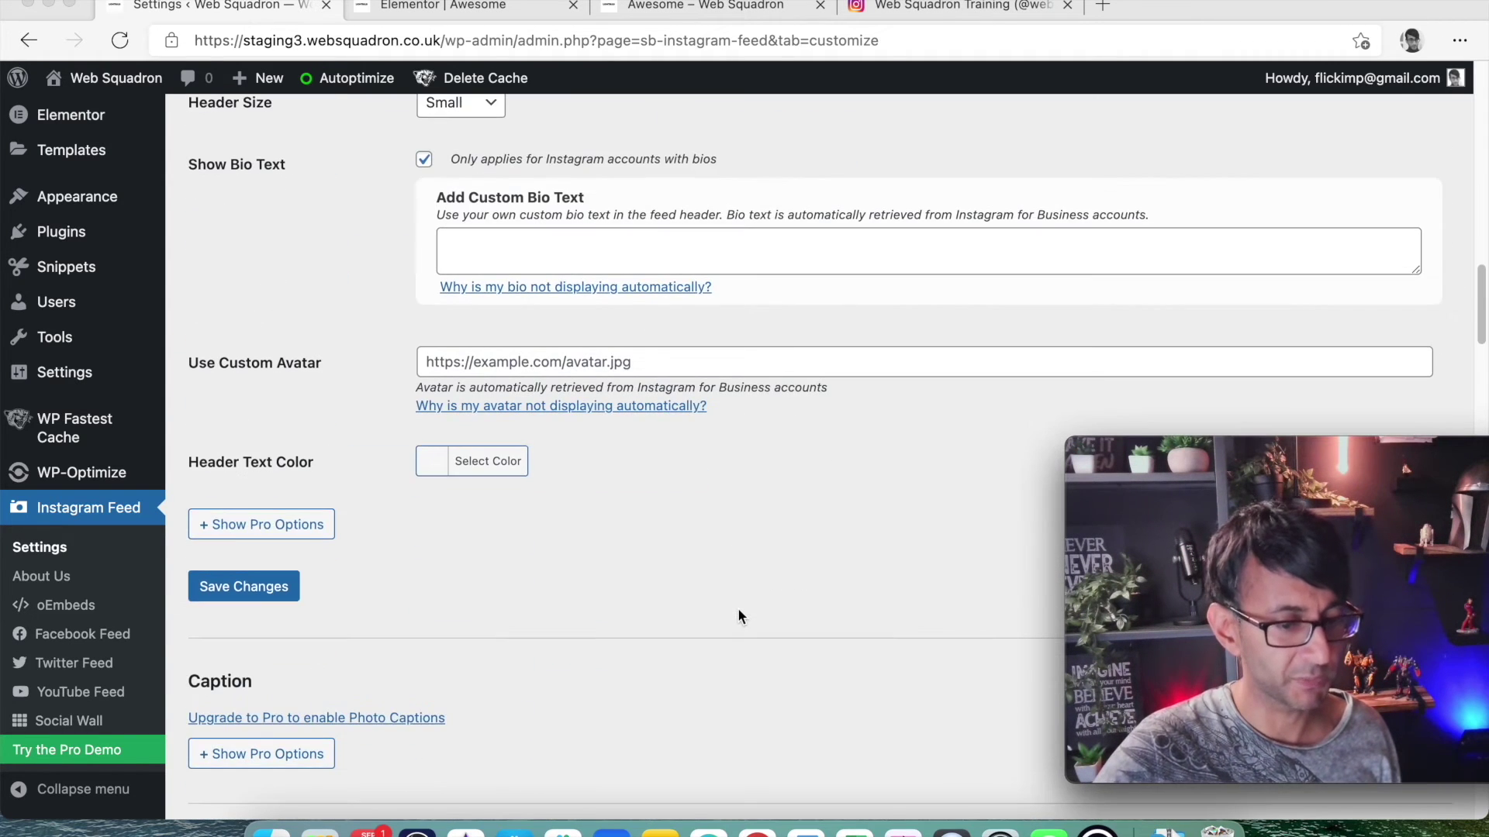
scroll(664, 603, up, 4)
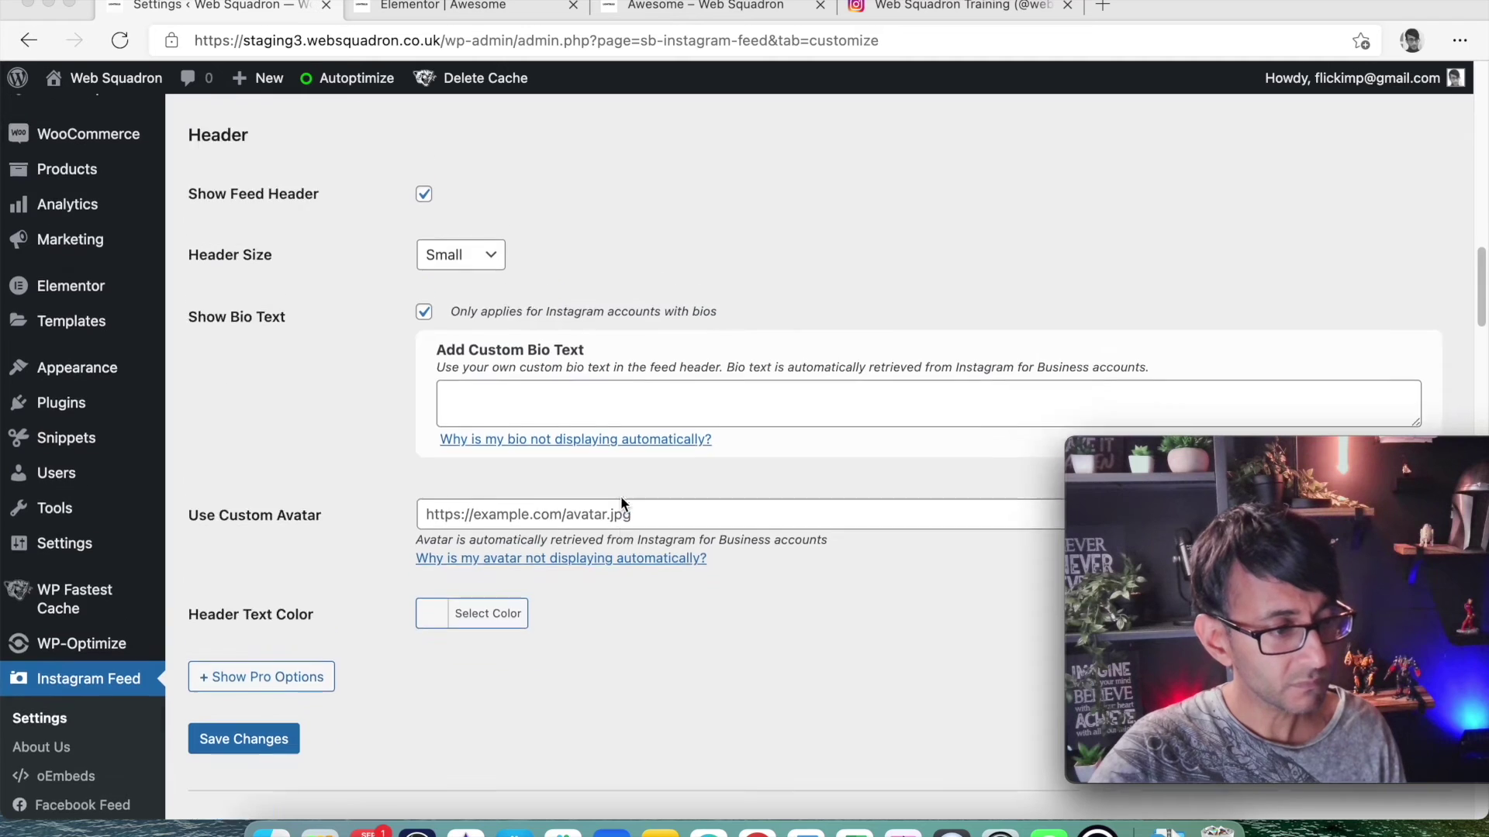
scroll(620, 540, down, 2)
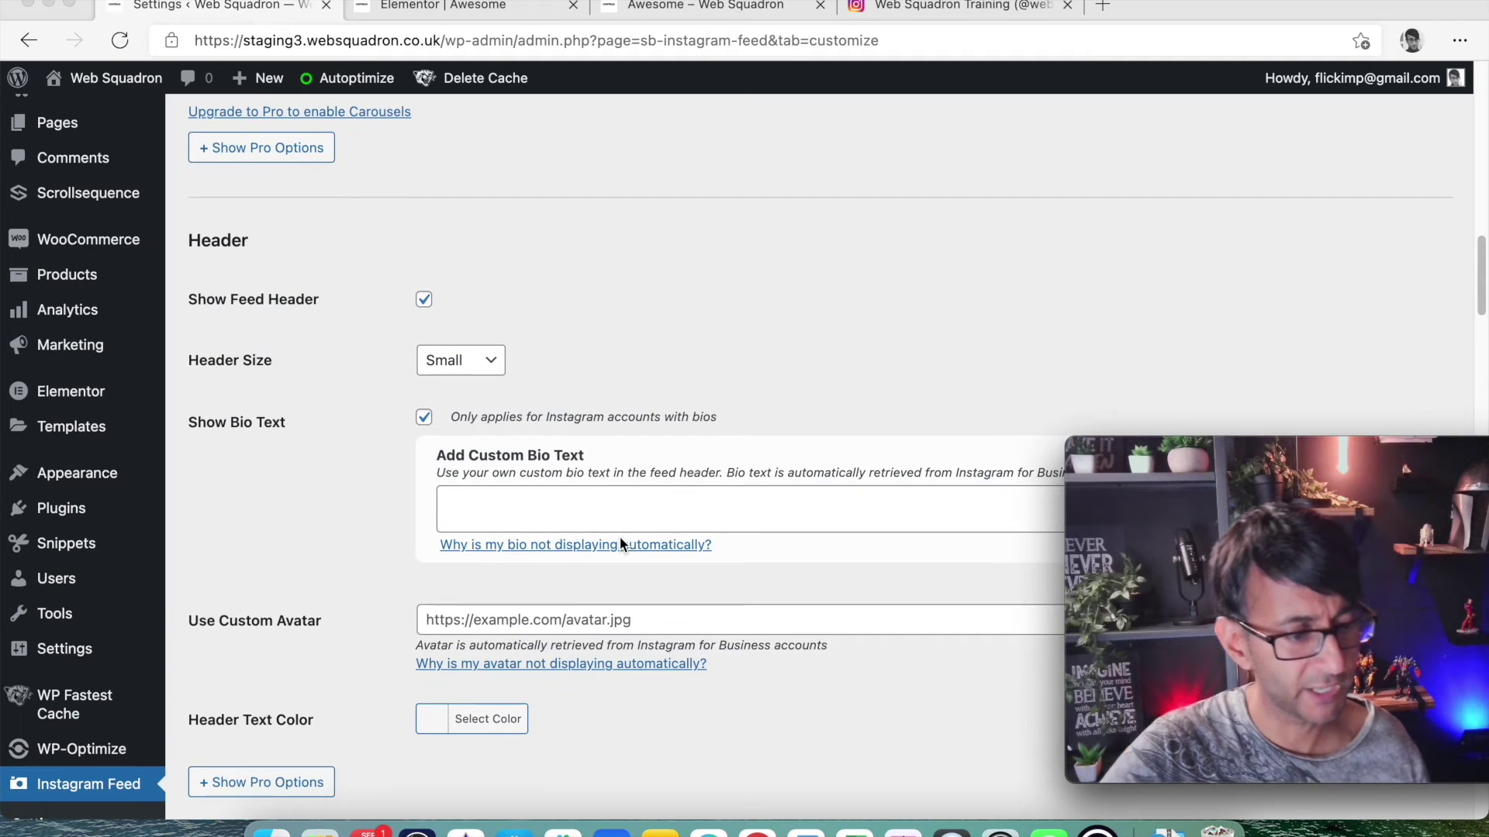
scroll(619, 541, down, 1)
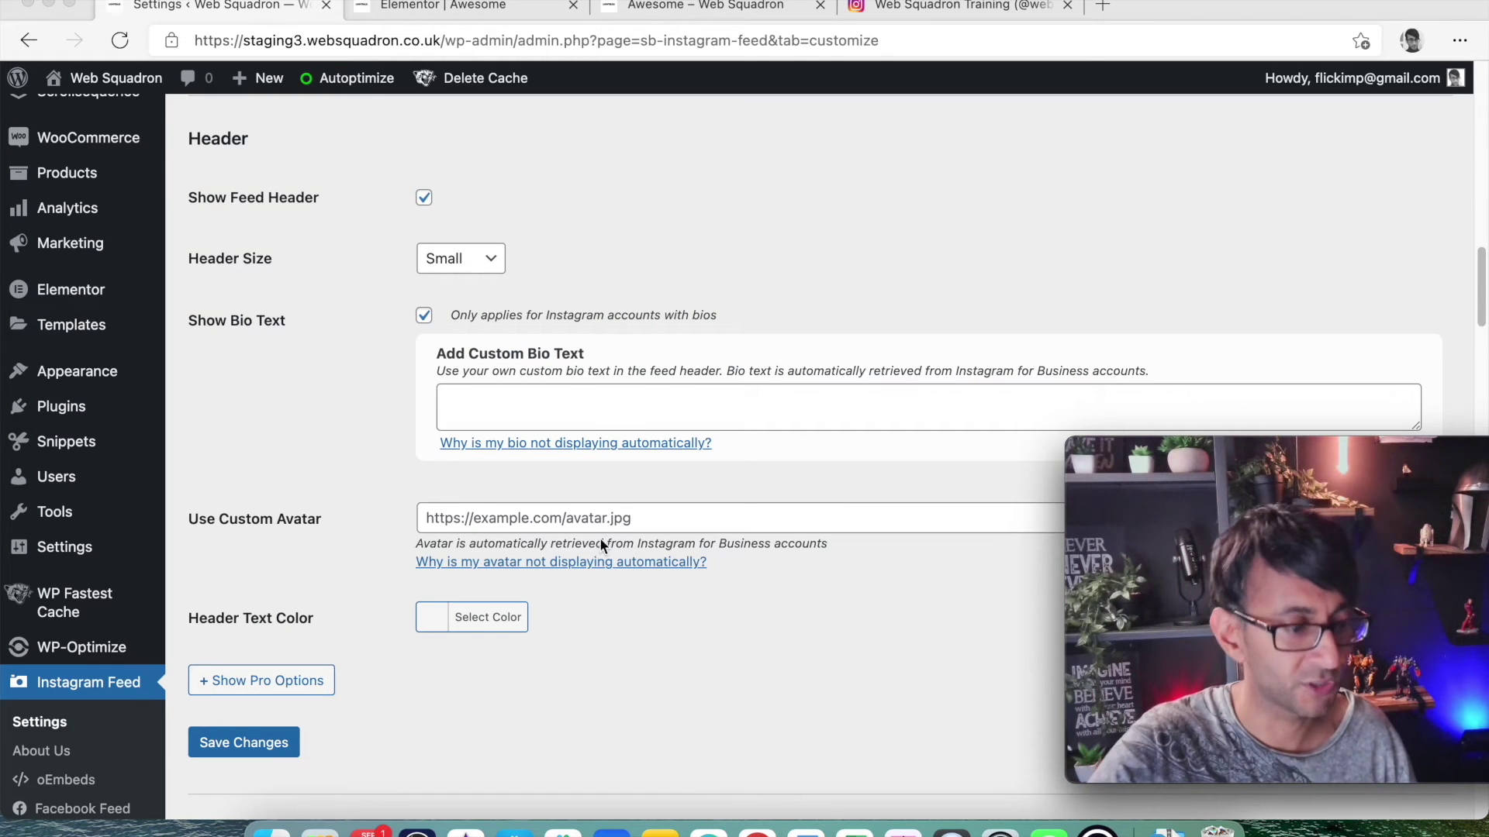
scroll(598, 528, down, 6)
scroll(380, 453, up, 20)
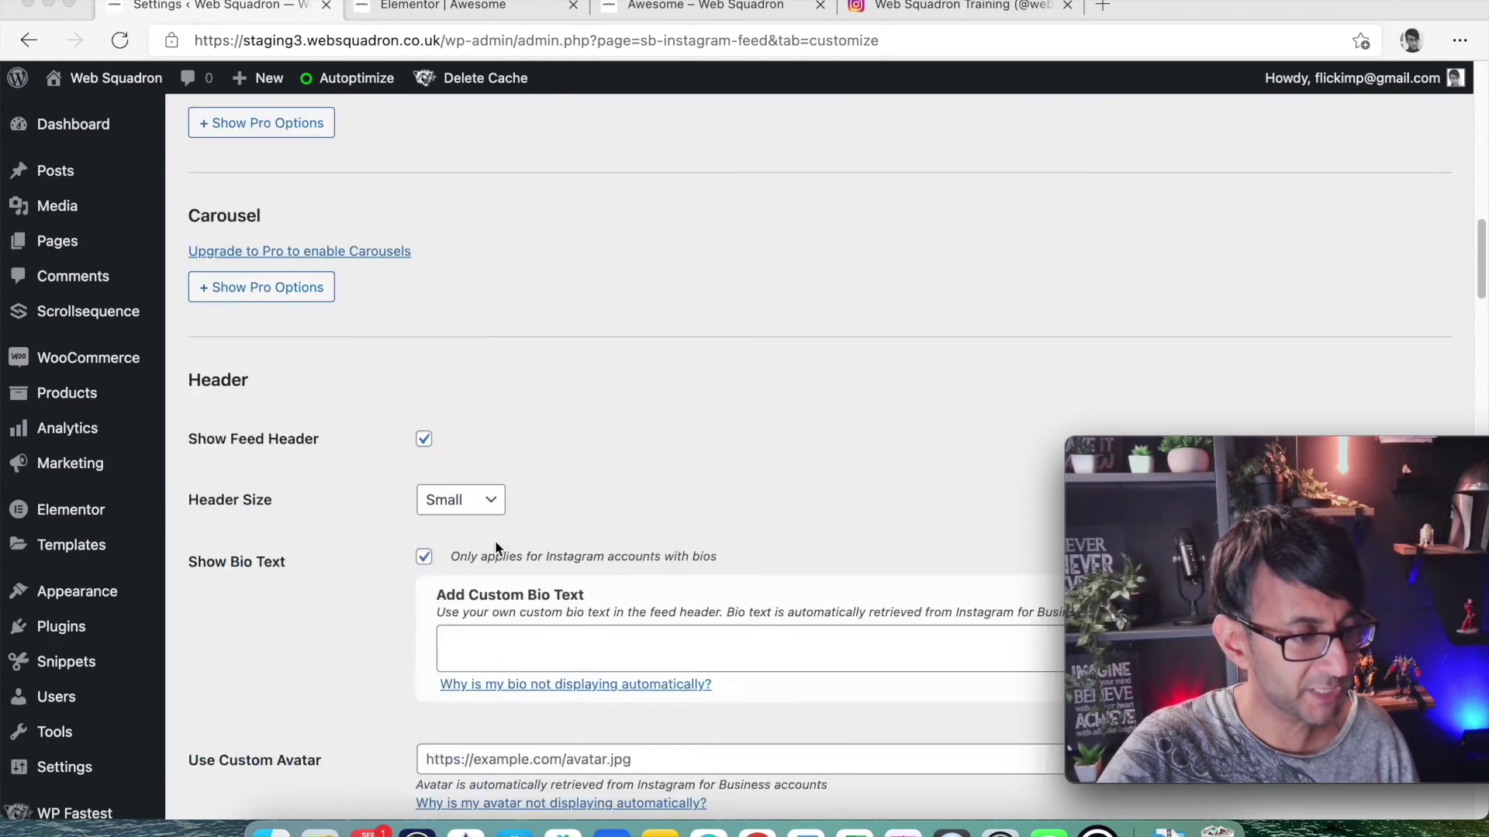
click(263, 453)
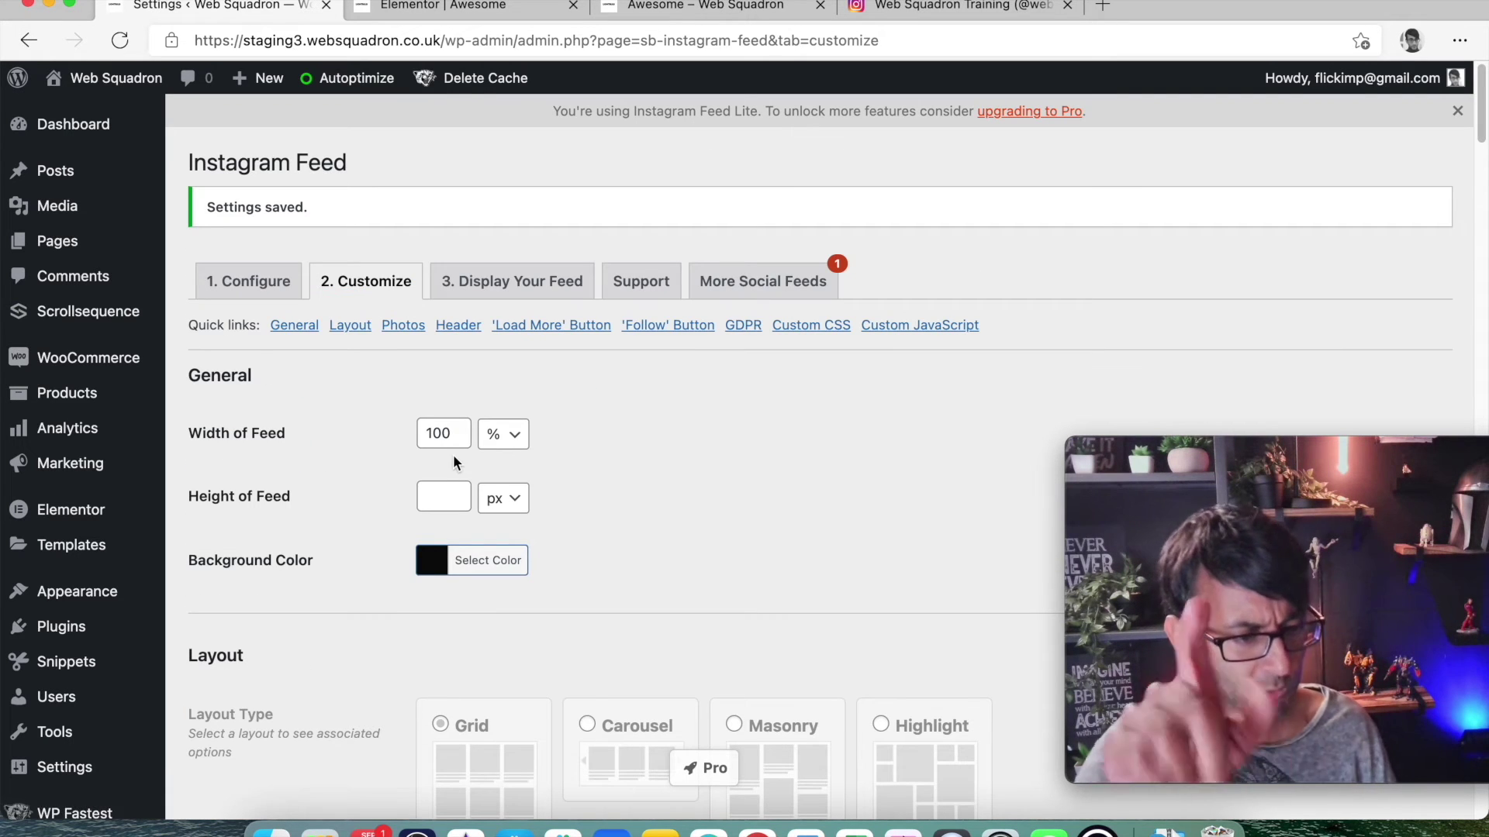
Make the load-more button background red and its text white.
scroll(524, 618, down, 20)
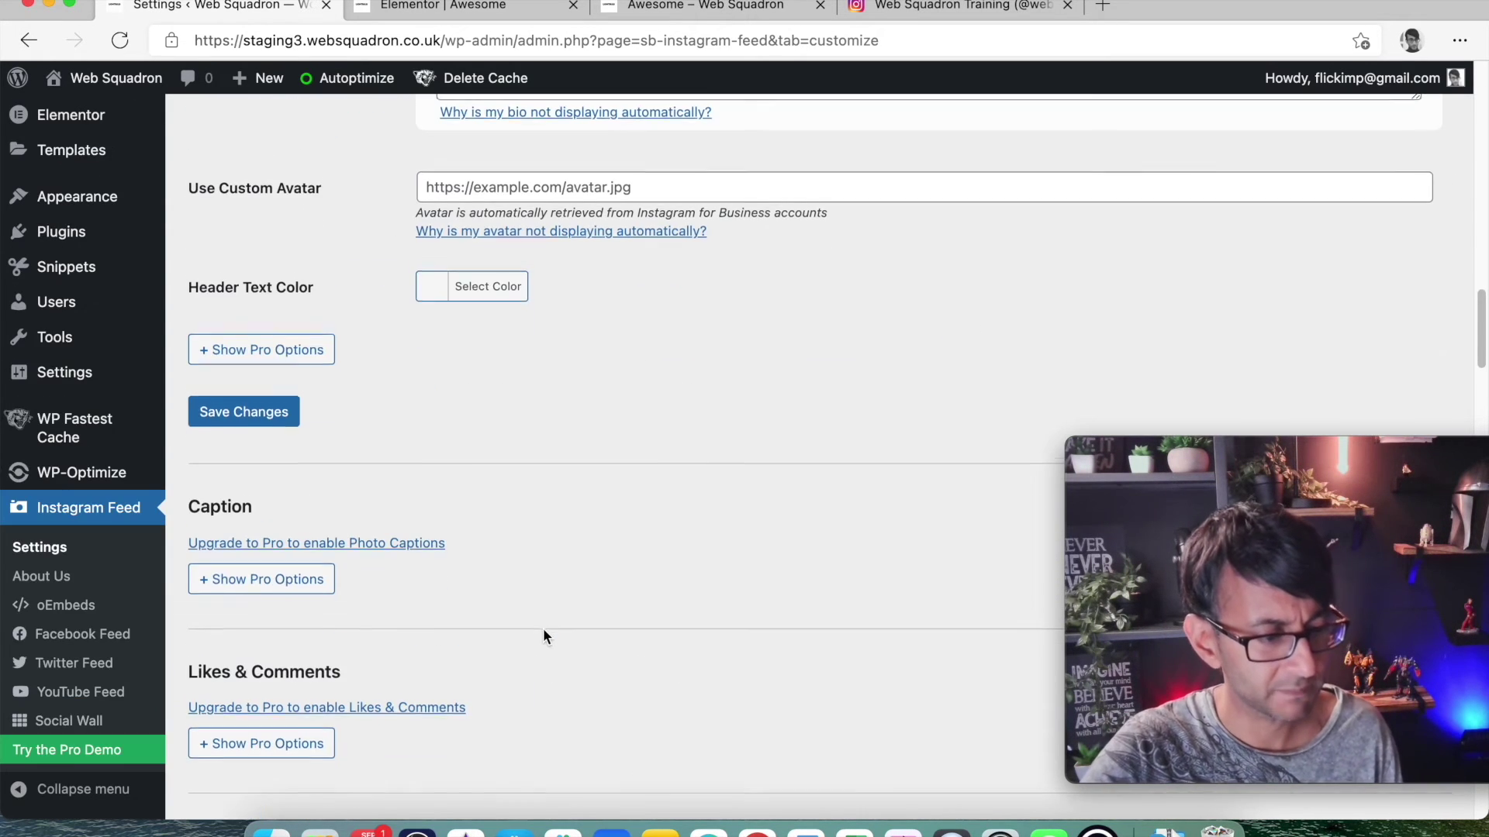
scroll(535, 634, down, 2)
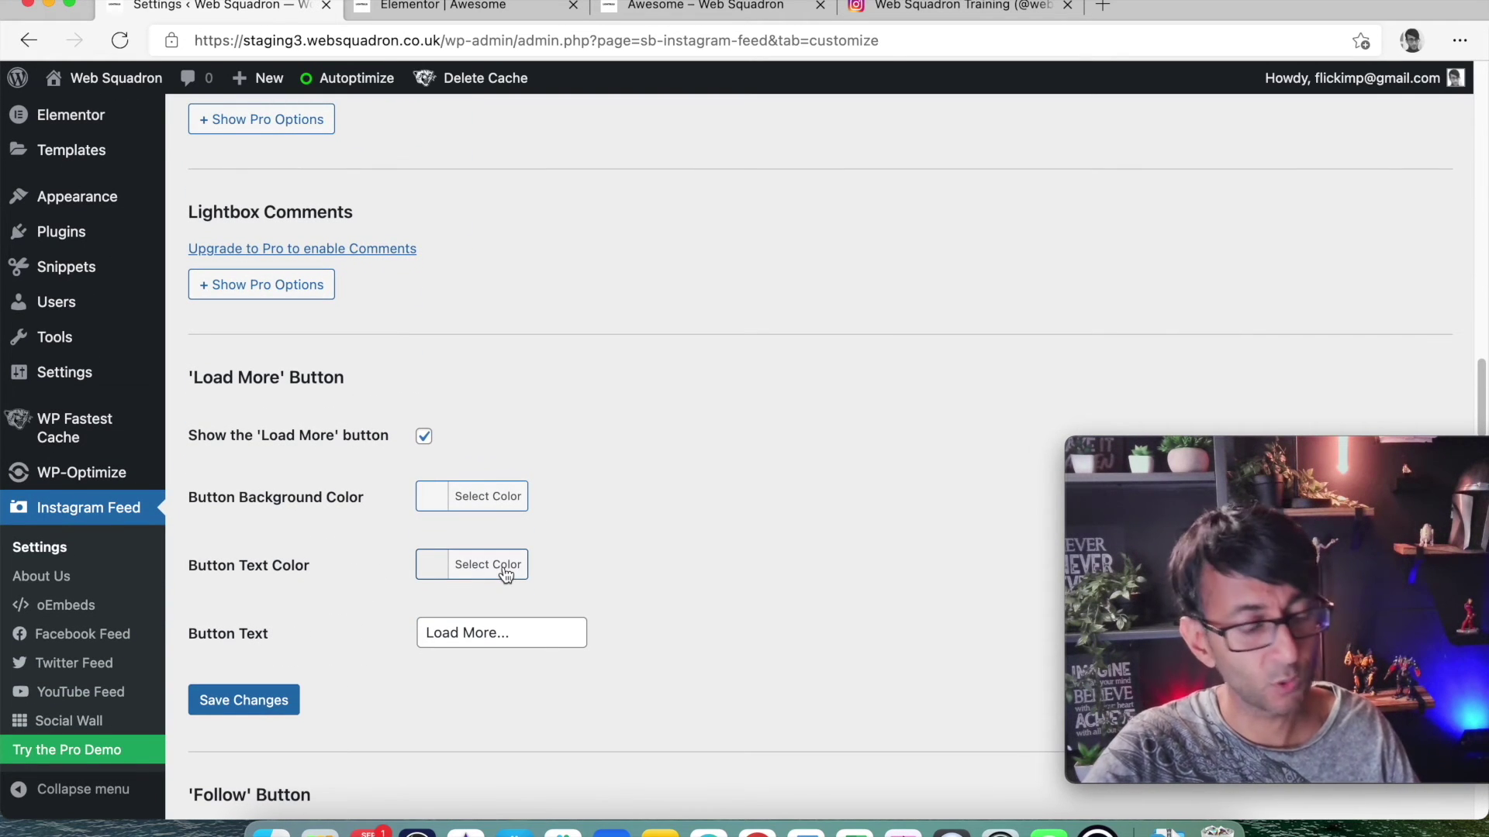
click(450, 500)
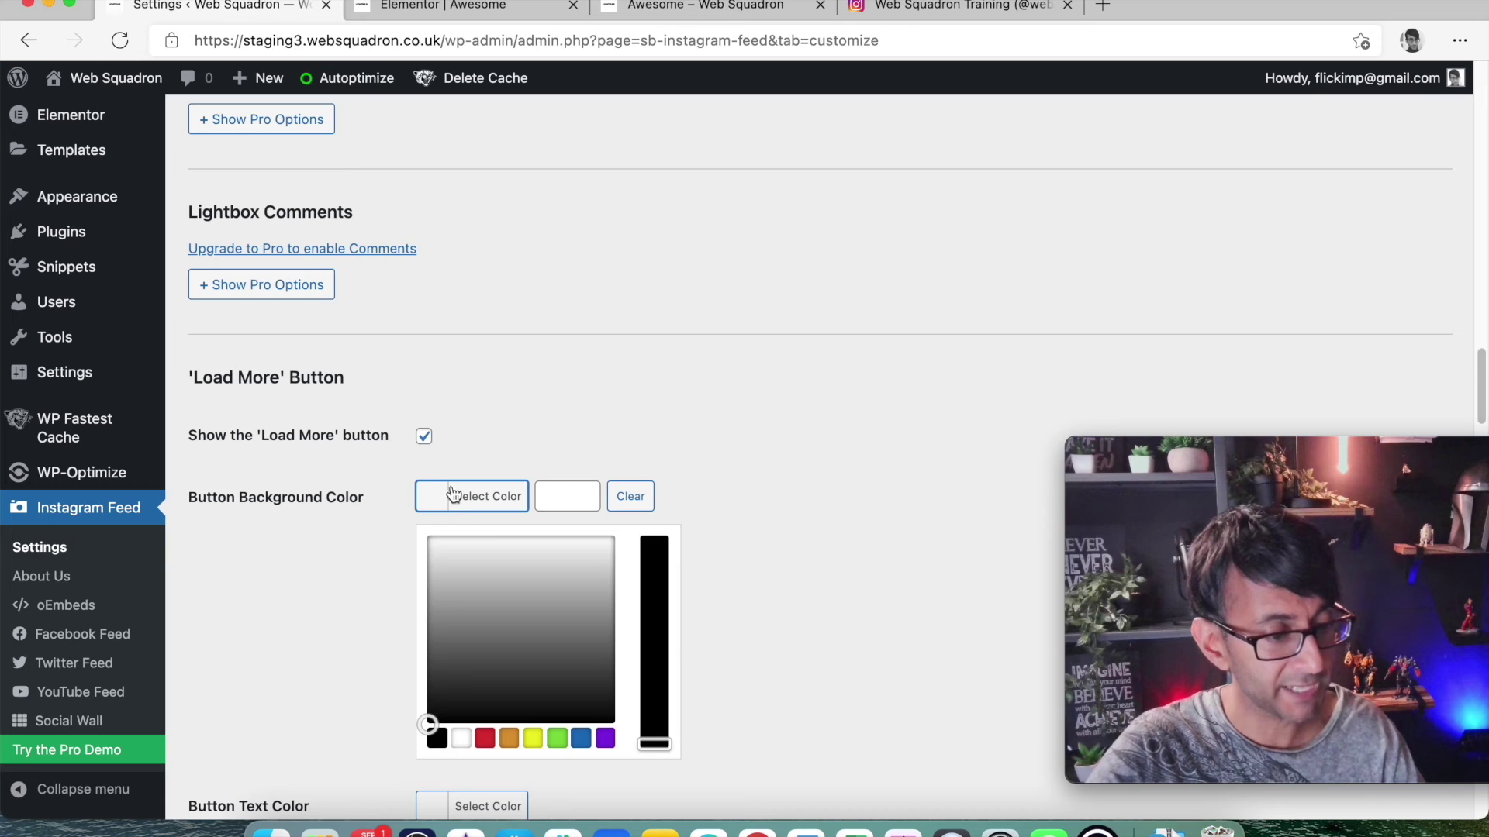
click(486, 739)
click(803, 533)
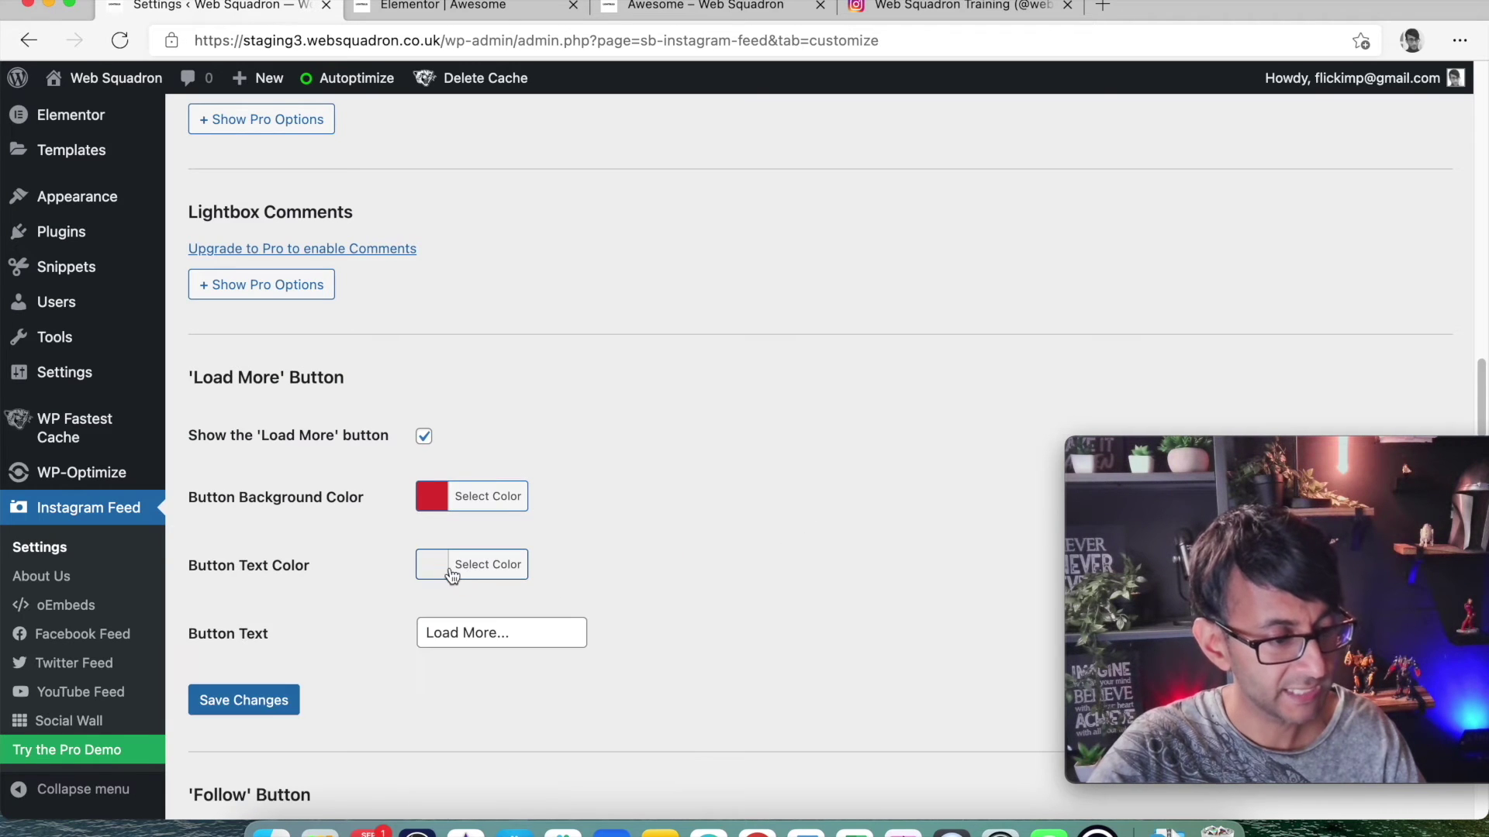
click(444, 573)
click(463, 809)
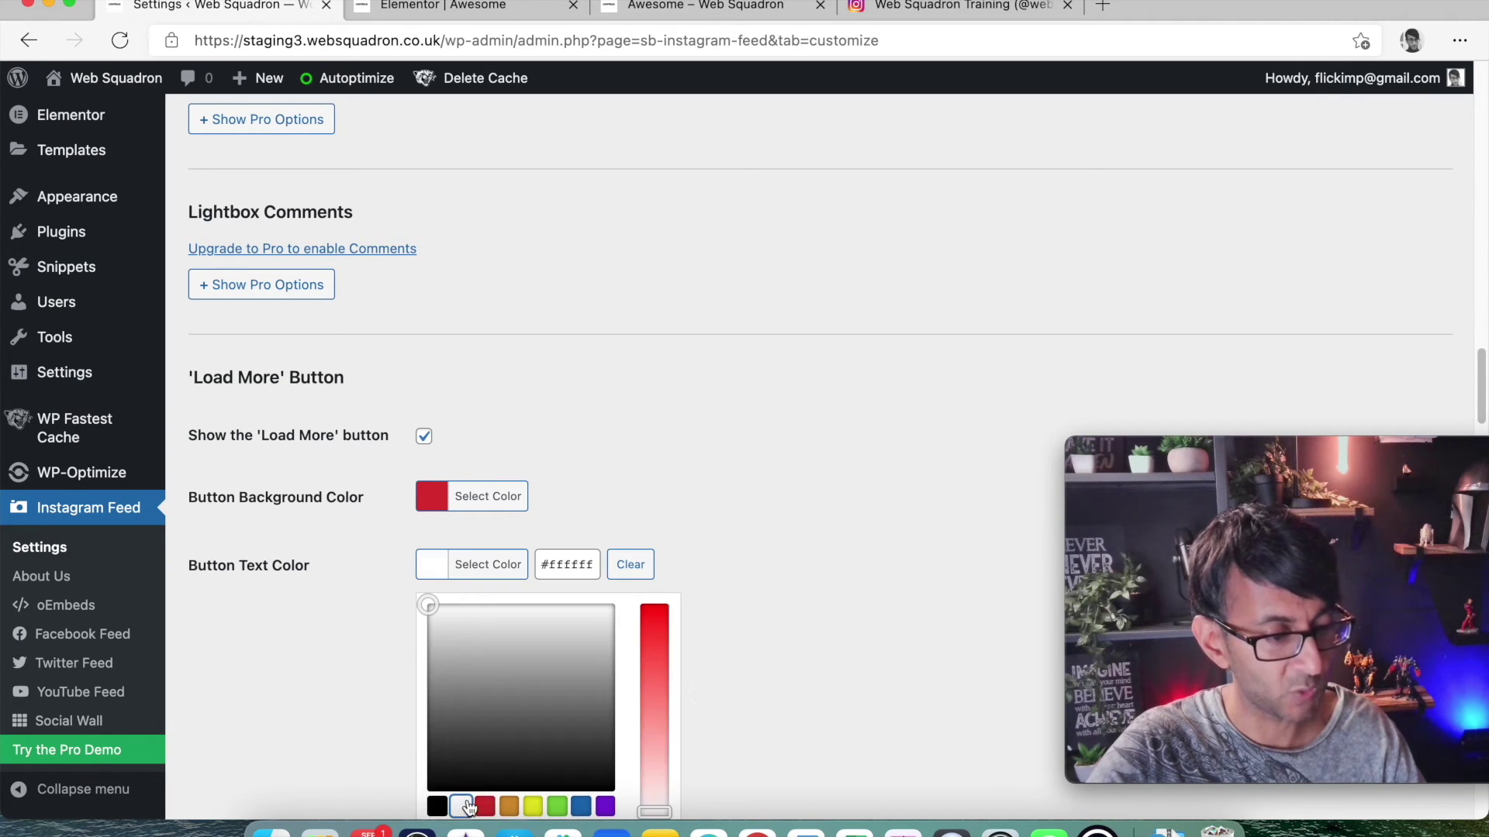
click(820, 635)
Change the load-more button label to 'Click Me >' and save the changes.
scroll(588, 645, down, 1)
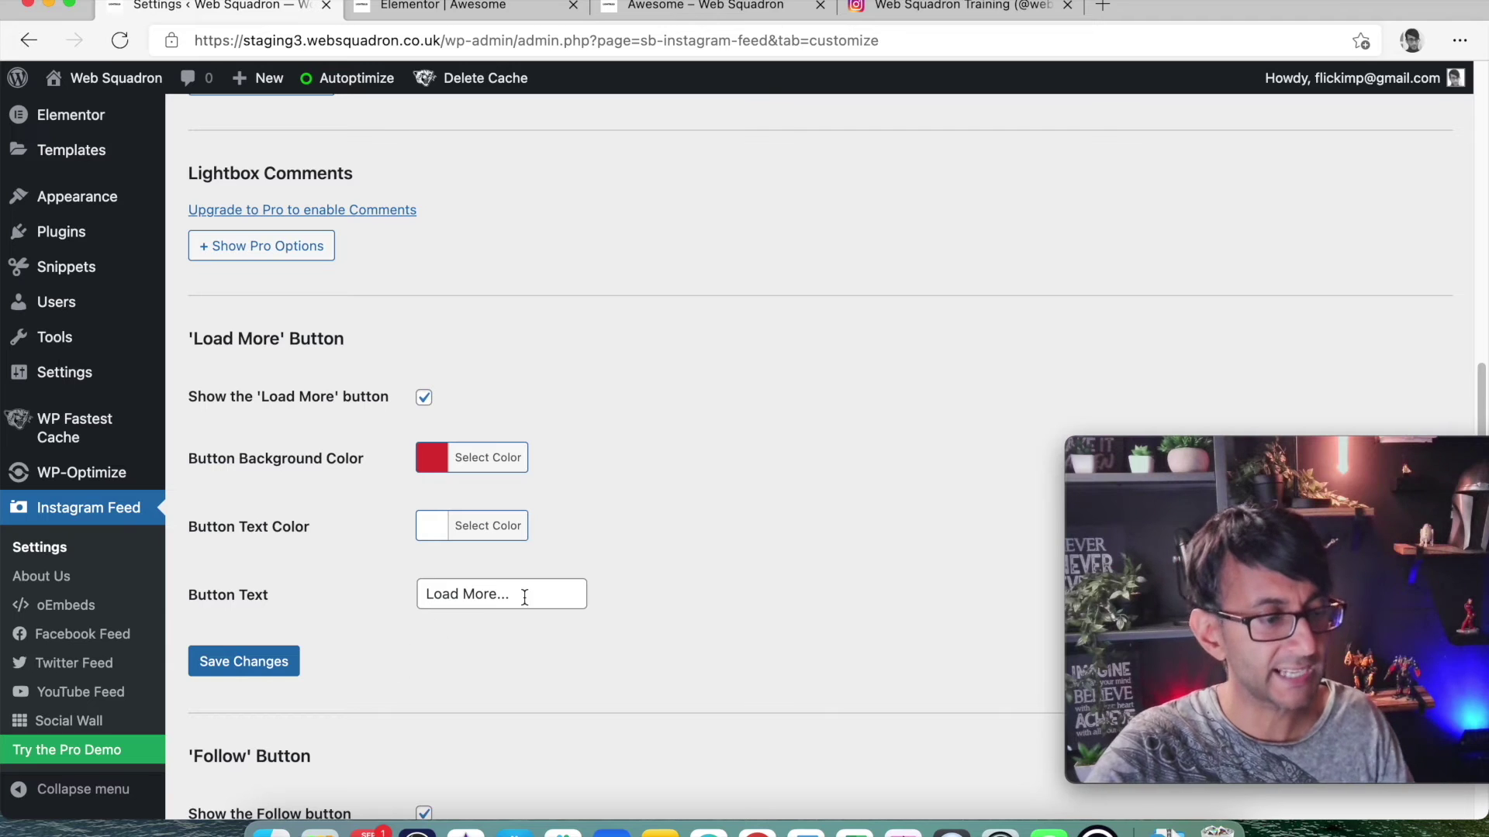
drag(525, 597, 428, 592)
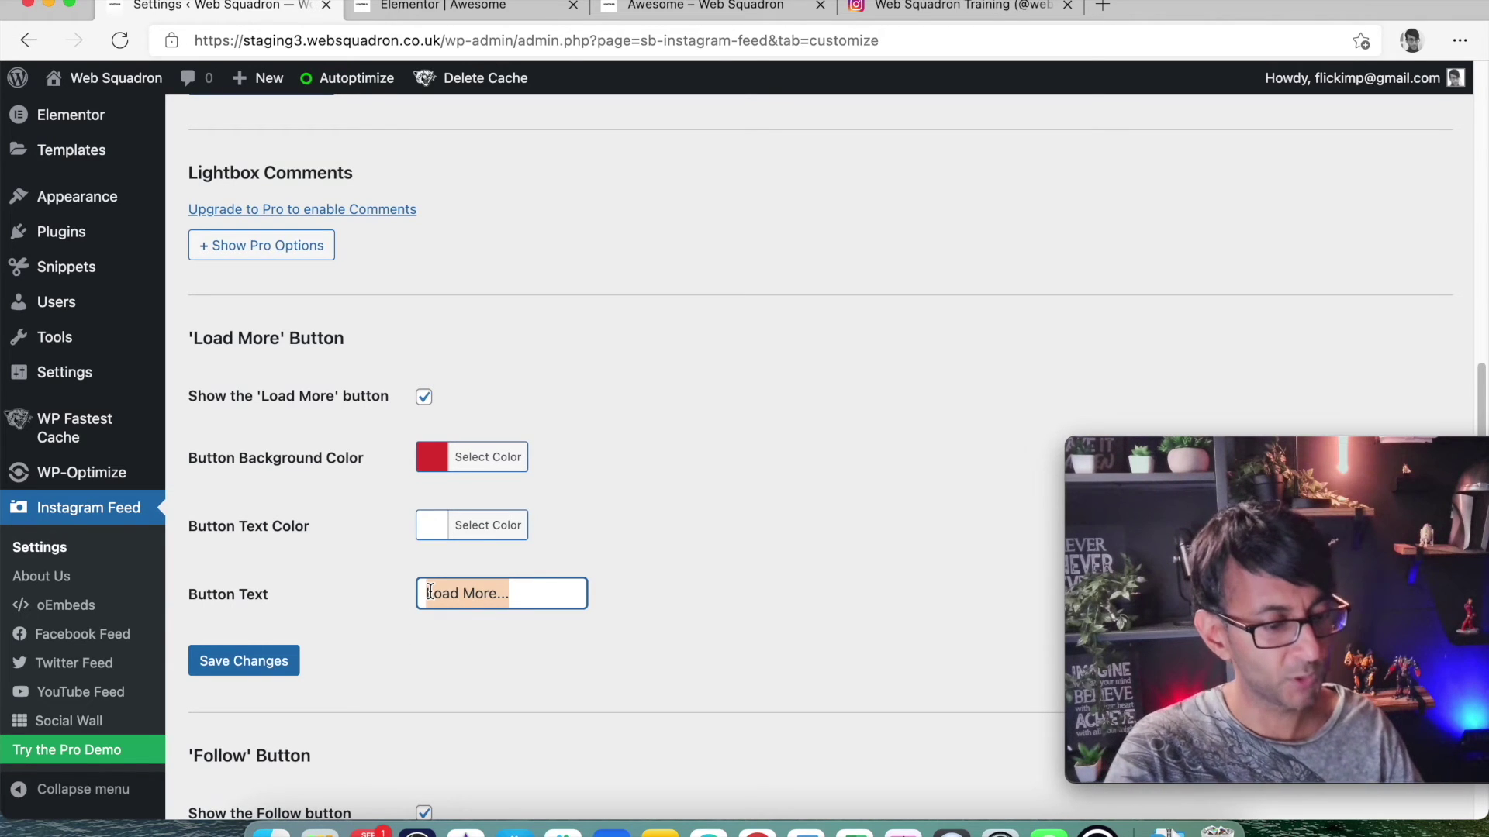
text(C)
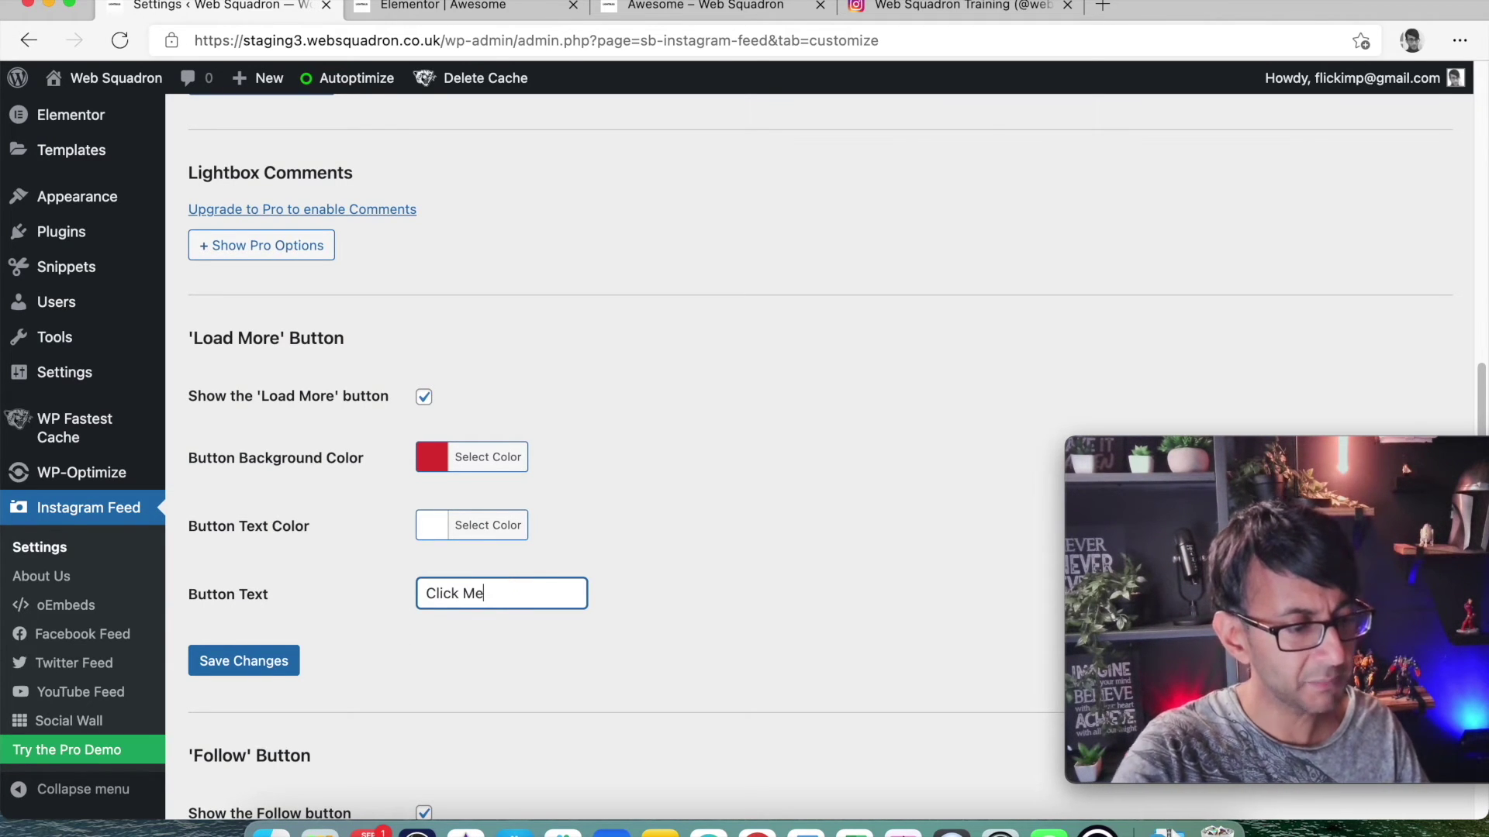
text(lick Me >)
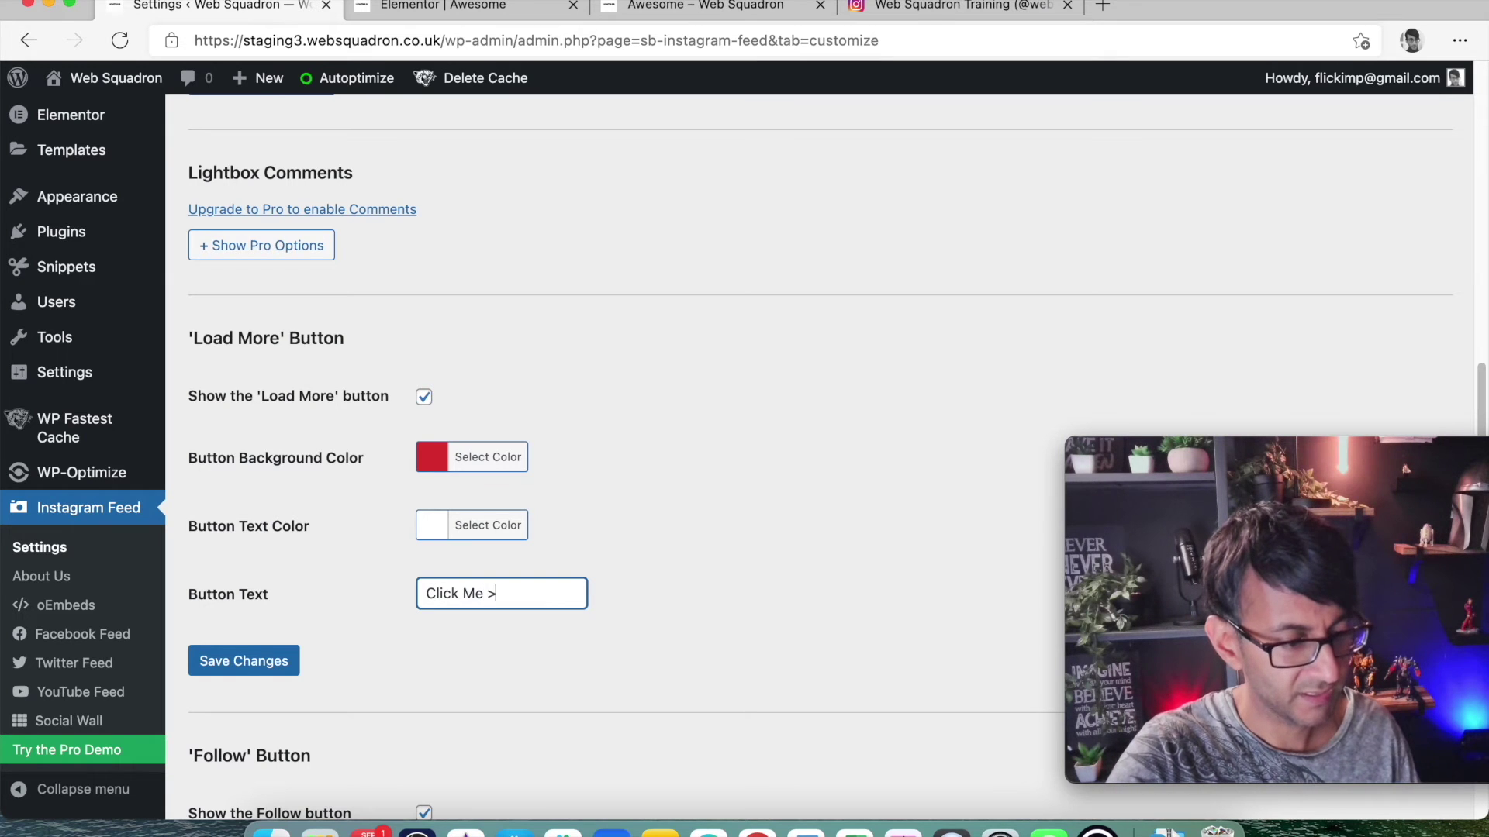
click(248, 665)
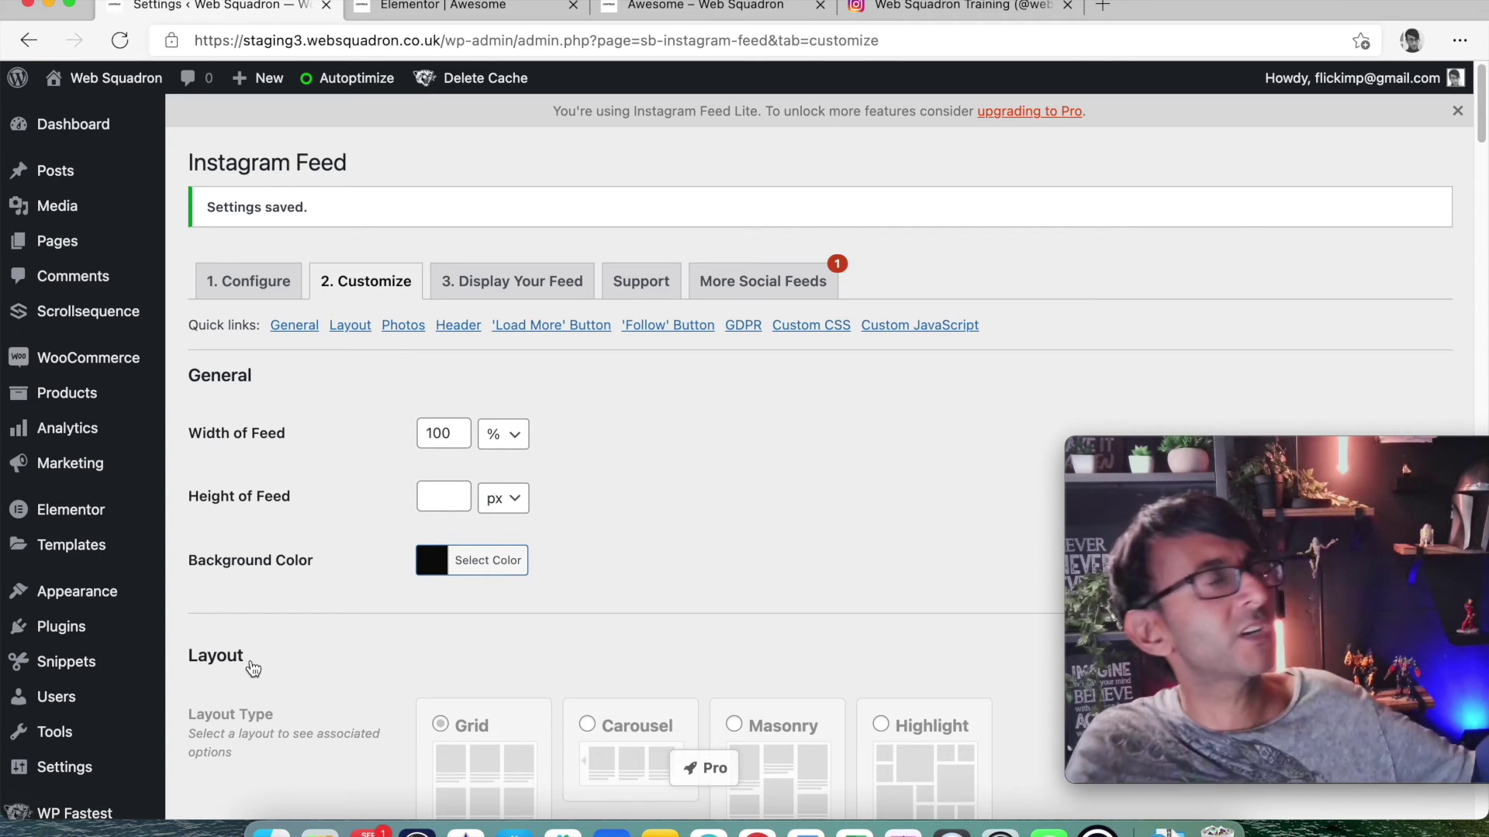
Save the feed customisations: black background, 18 photos in 6 columns.
scroll(528, 592, down, 15)
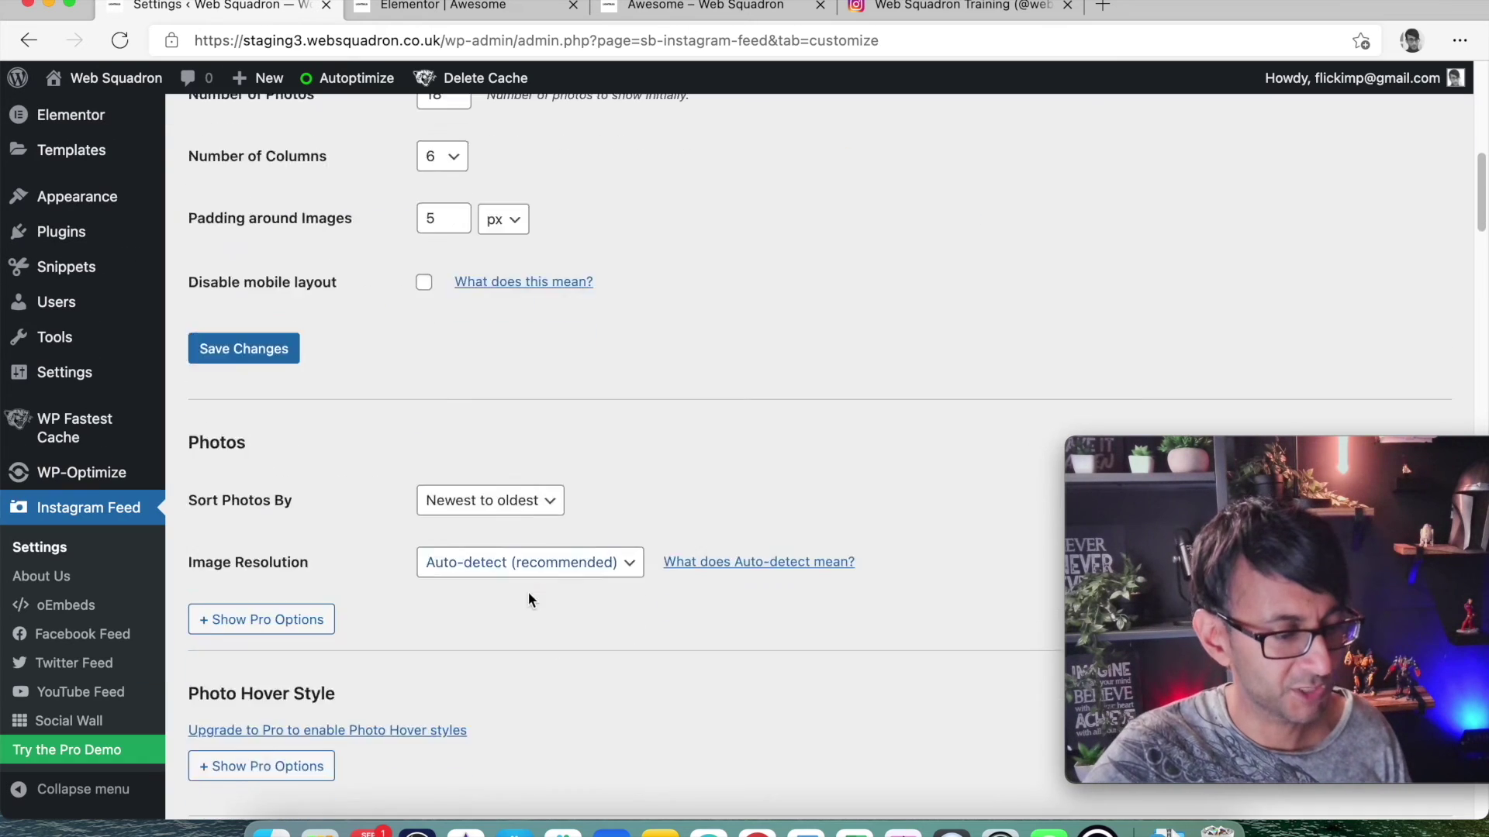
scroll(544, 599, down, 20)
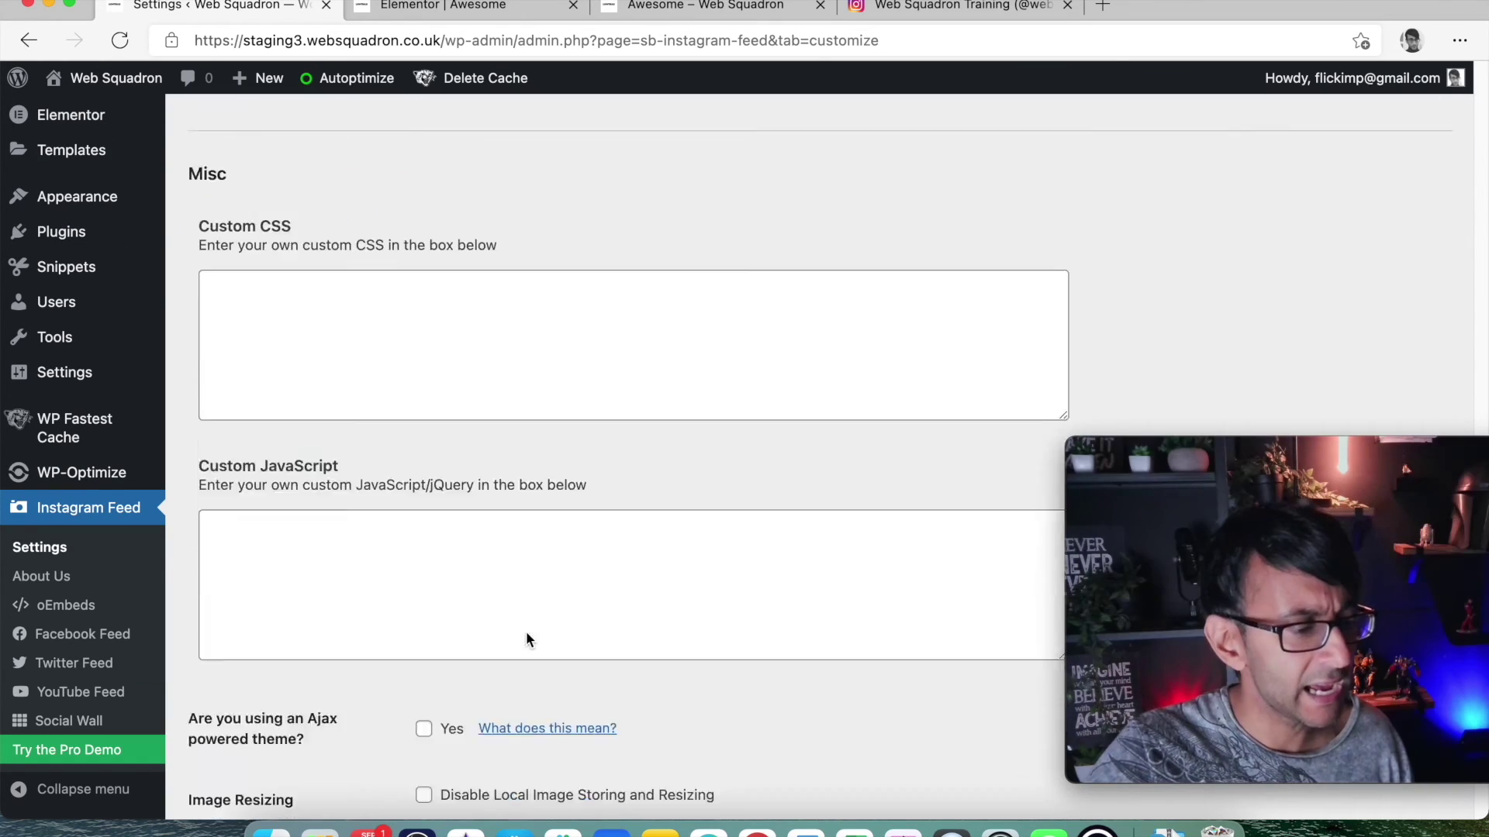
scroll(526, 631, up, 15)
click(258, 661)
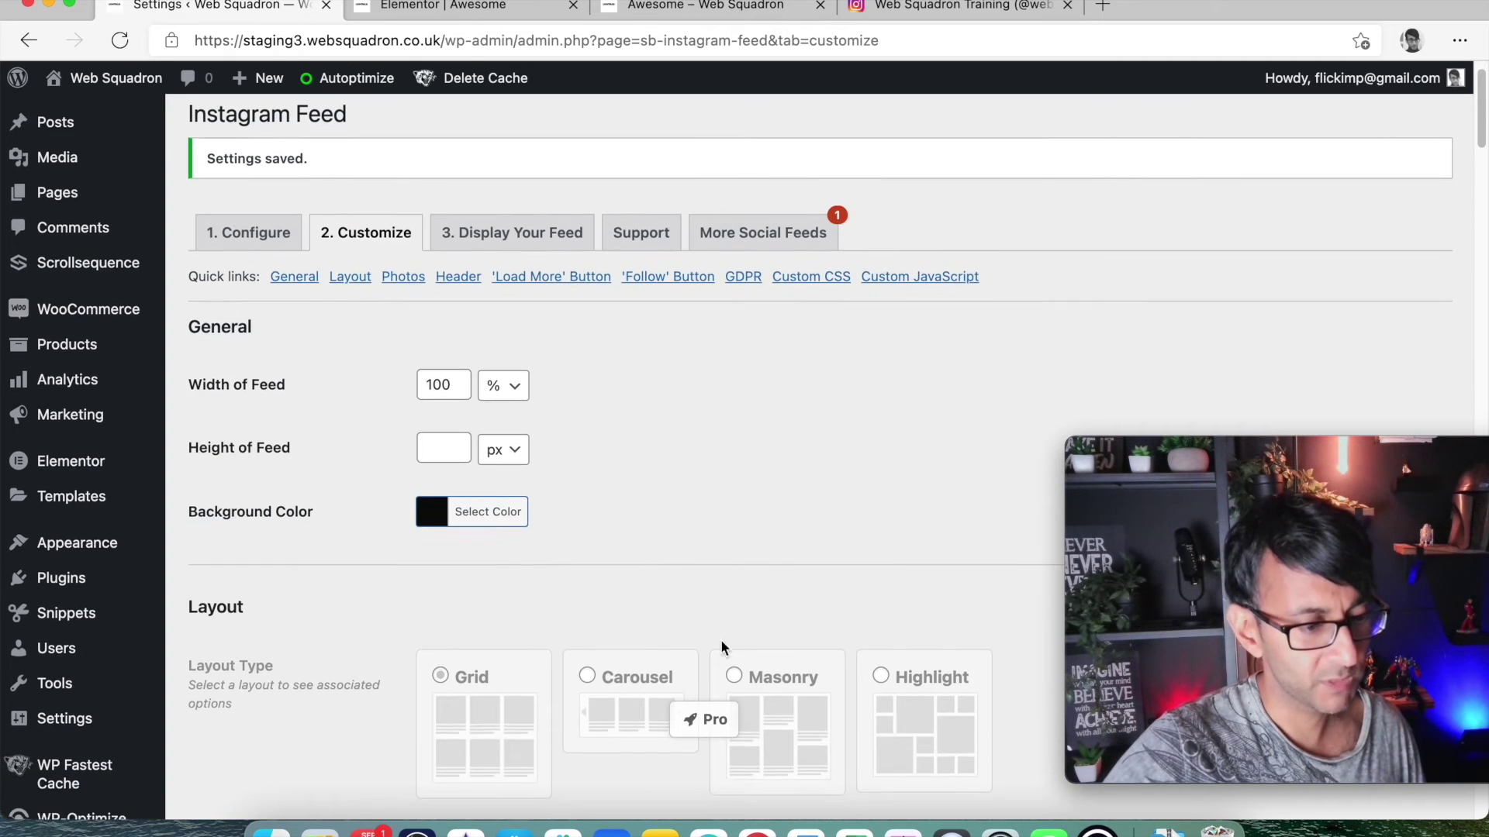
Review the saved Customize settings, then go to the '3. Display Your Feed' tab.
scroll(787, 540, down, 5)
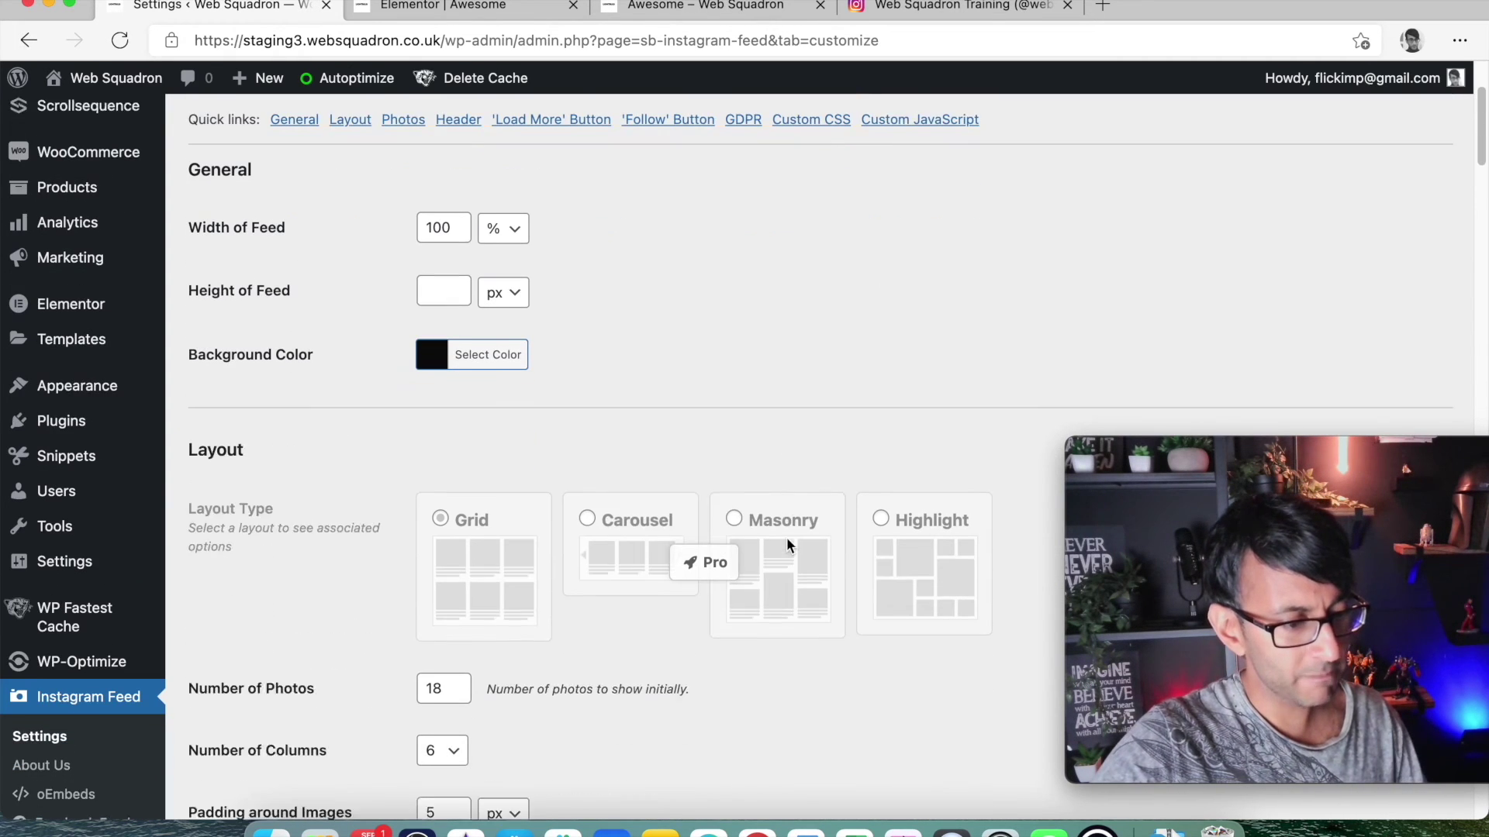
scroll(758, 540, down, 1)
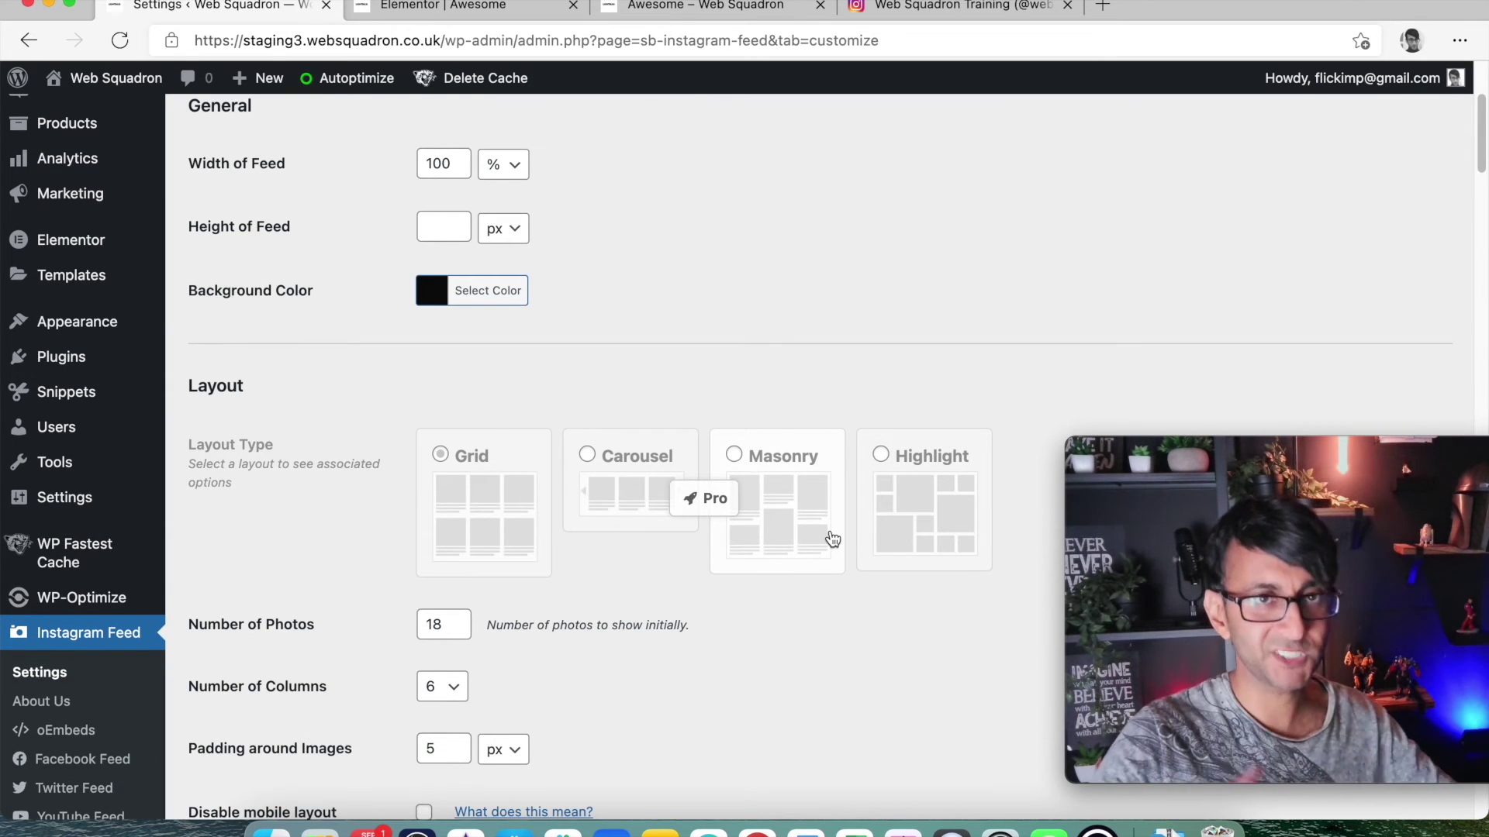
drag(1483, 131, 1478, 405)
scroll(507, 636, down, 3)
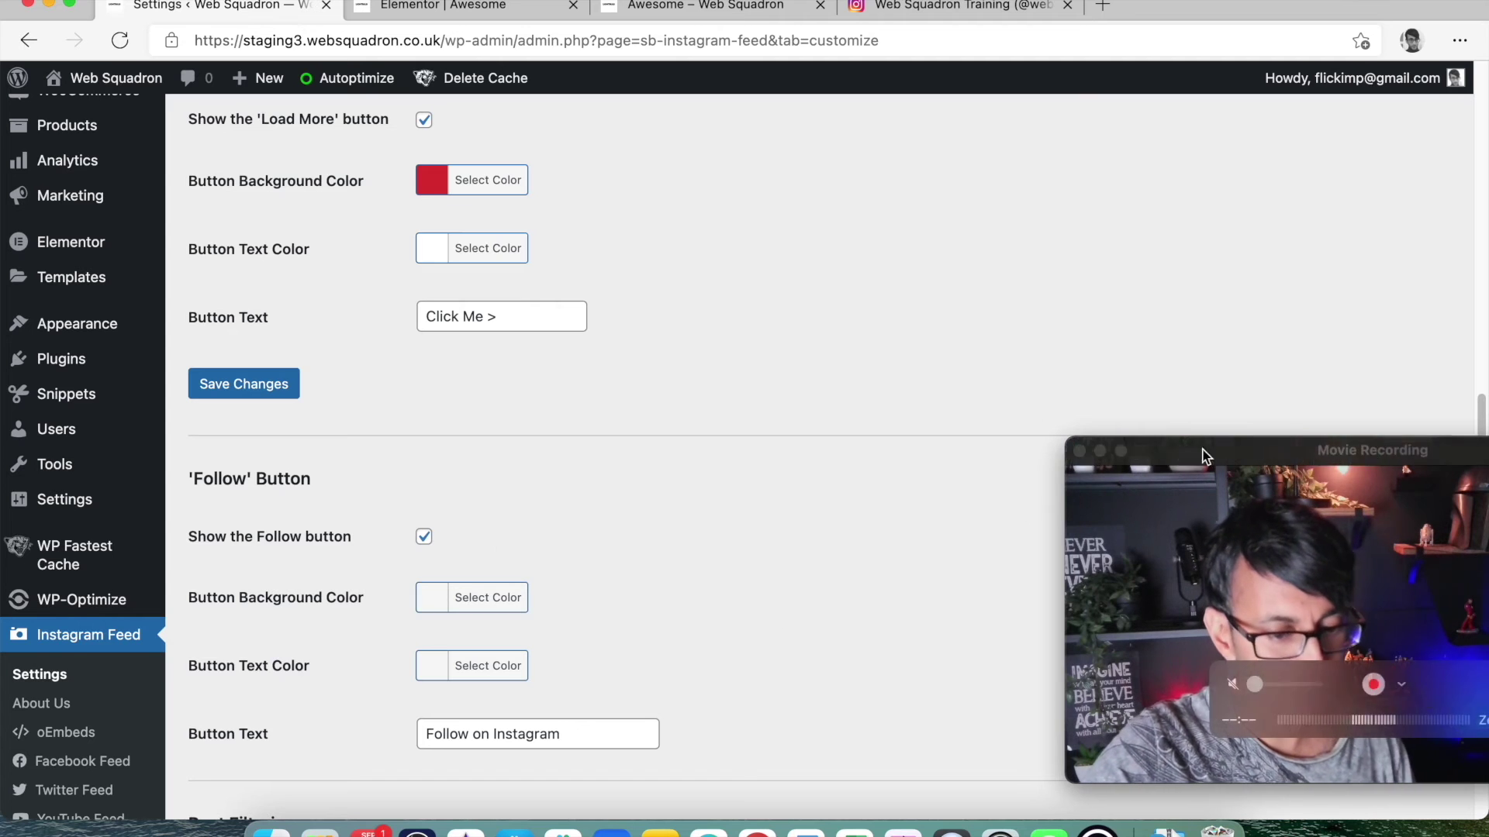
scroll(770, 573, down, 5)
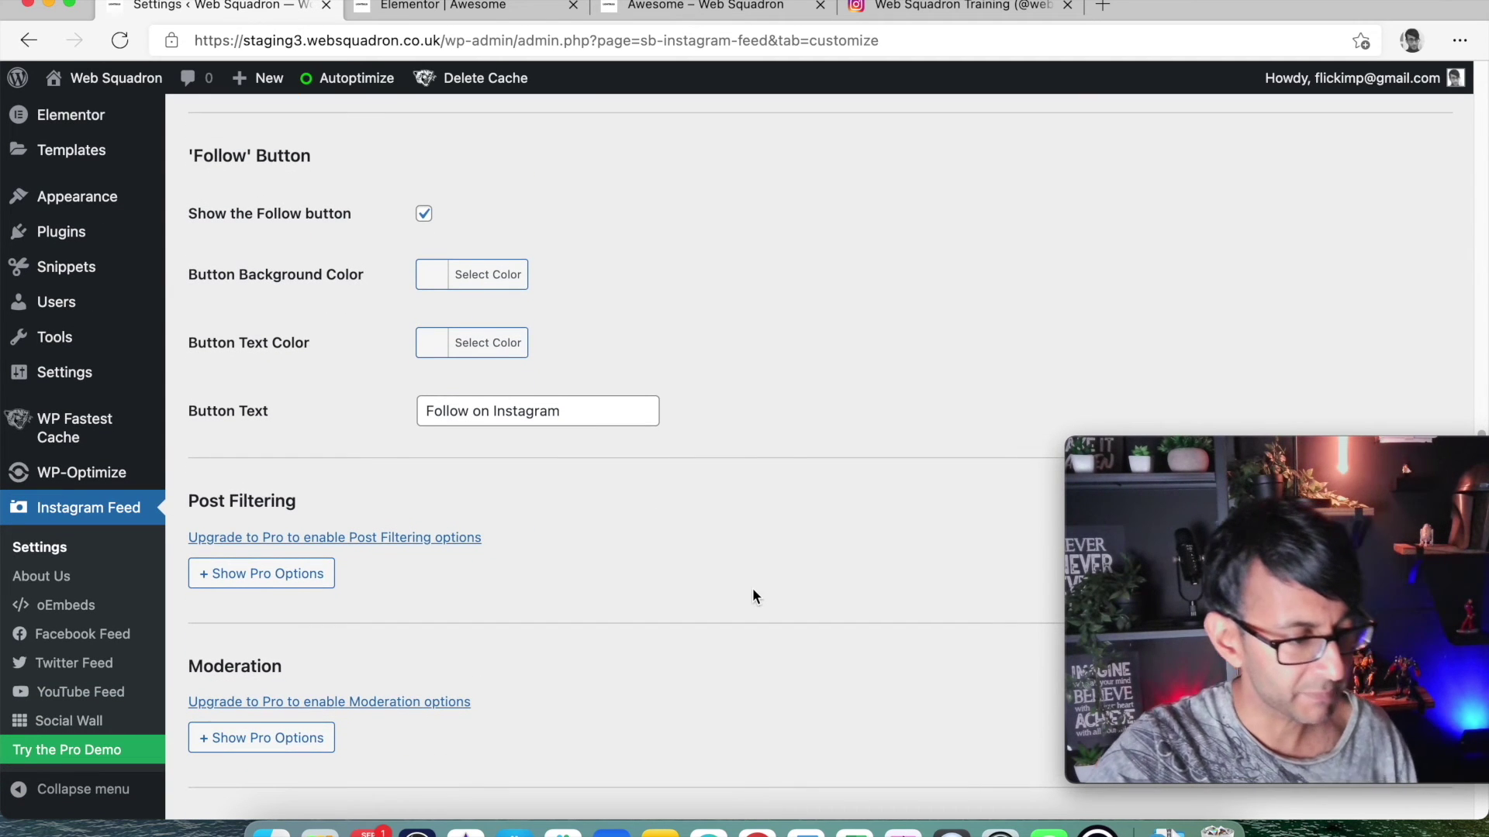
scroll(1036, 345, up, 4)
scroll(1035, 346, up, 20)
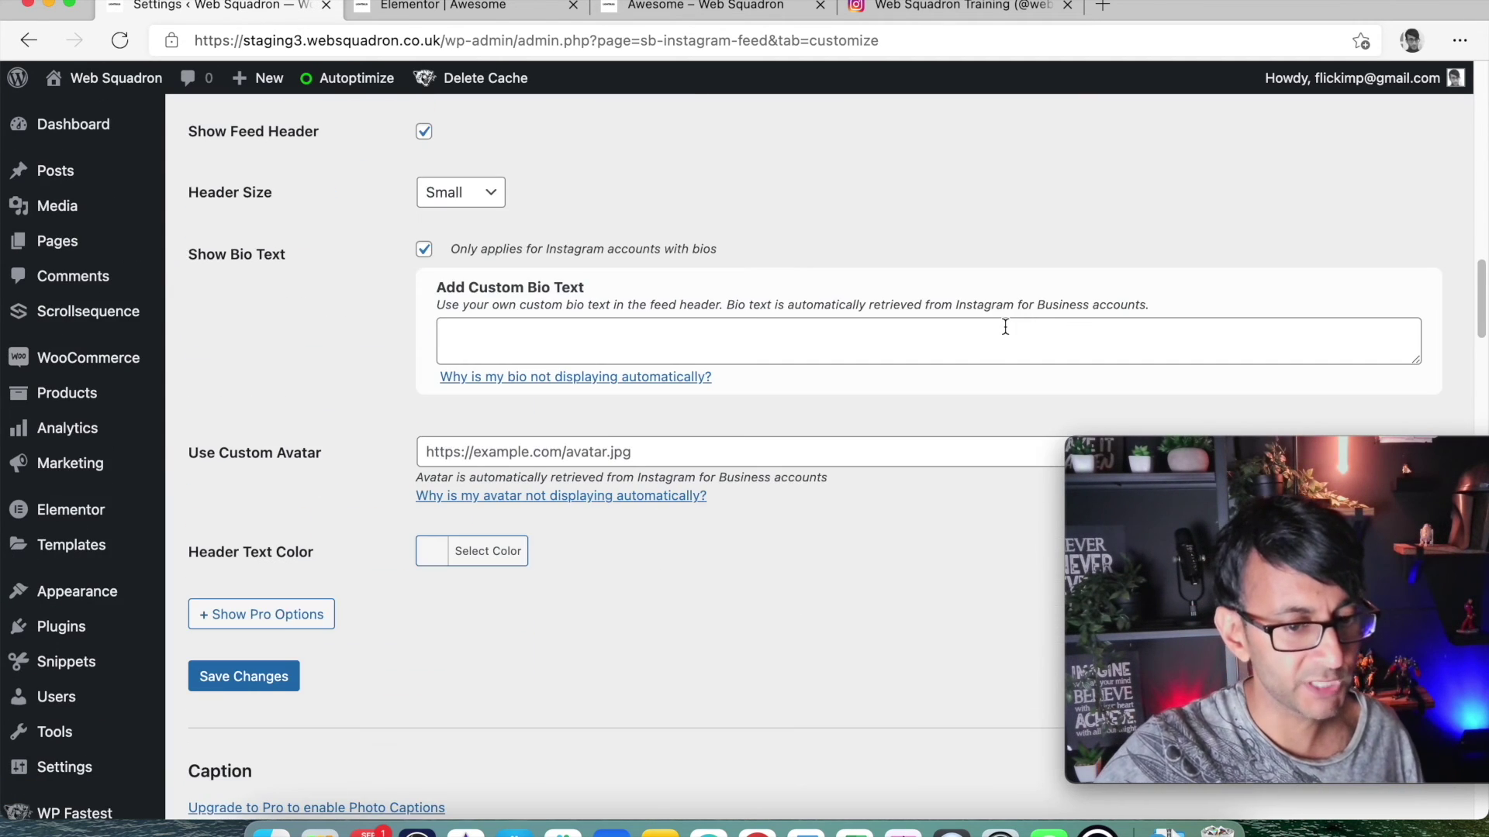
scroll(878, 307, up, 15)
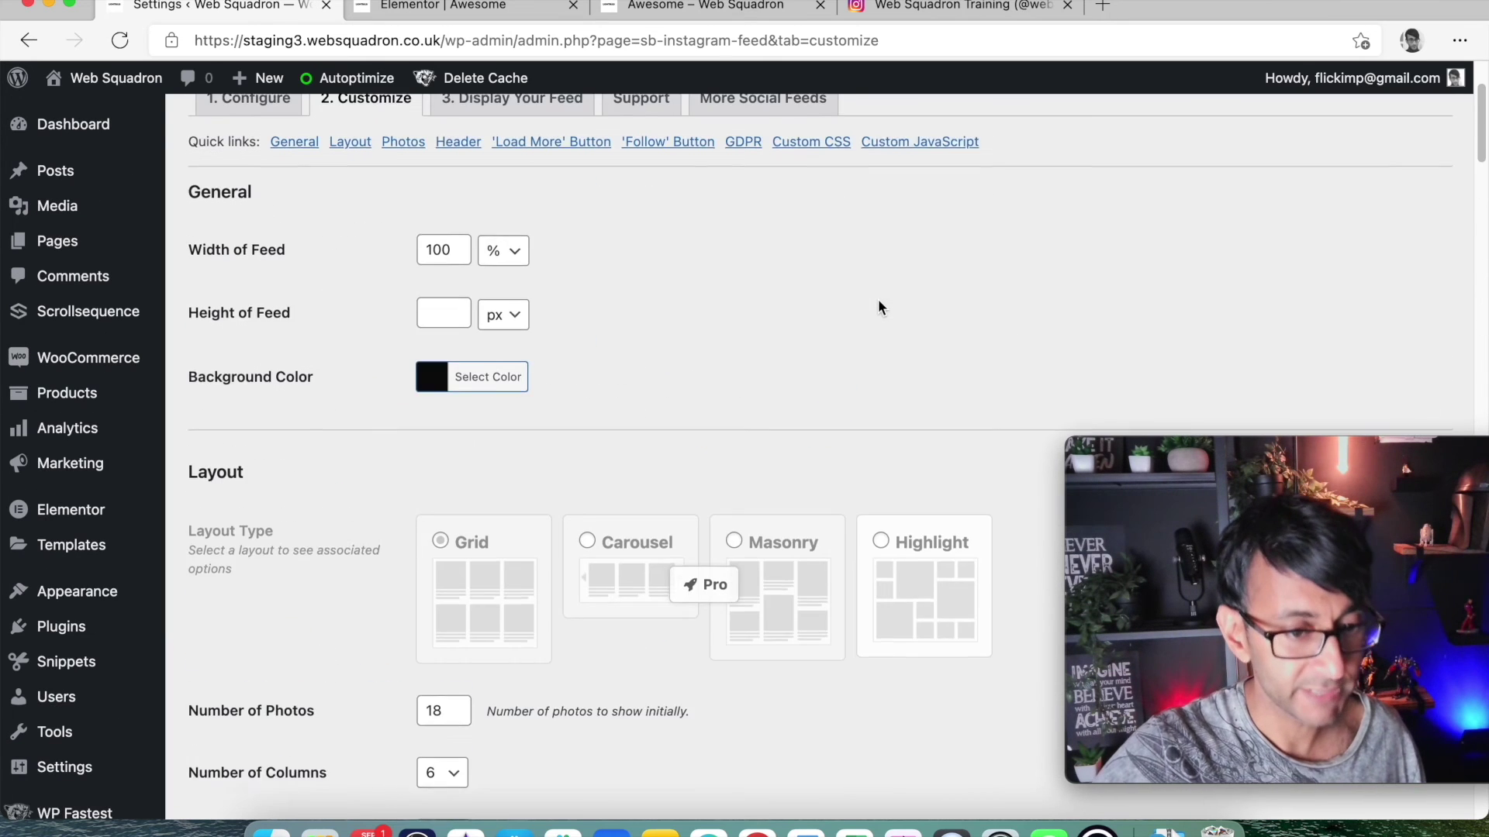
click(519, 237)
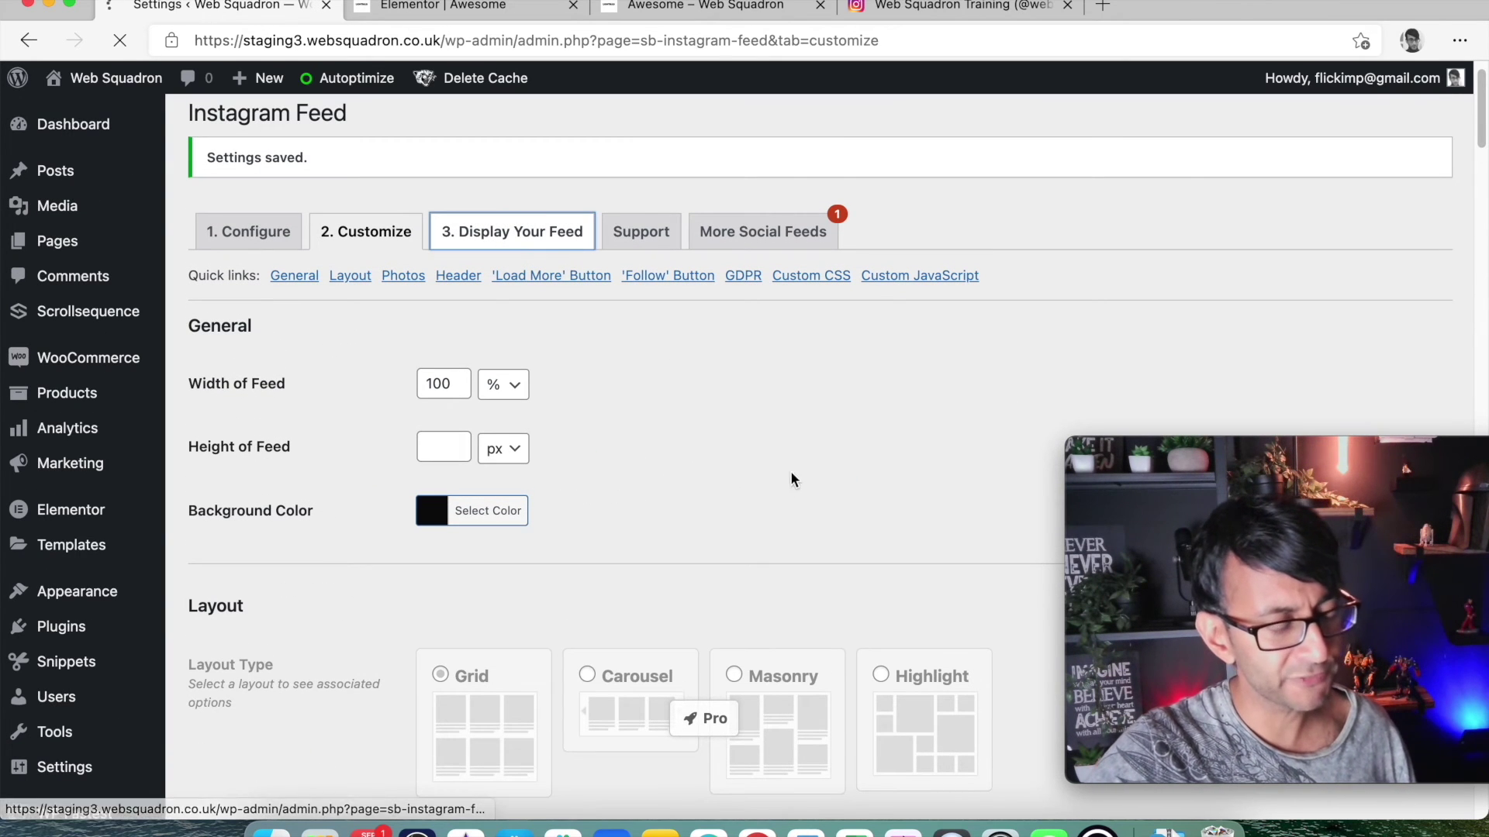
Scroll through the [instagram-feed] shortcode options table (num, cols, showbutton) and back up.
scroll(706, 434, down, 8)
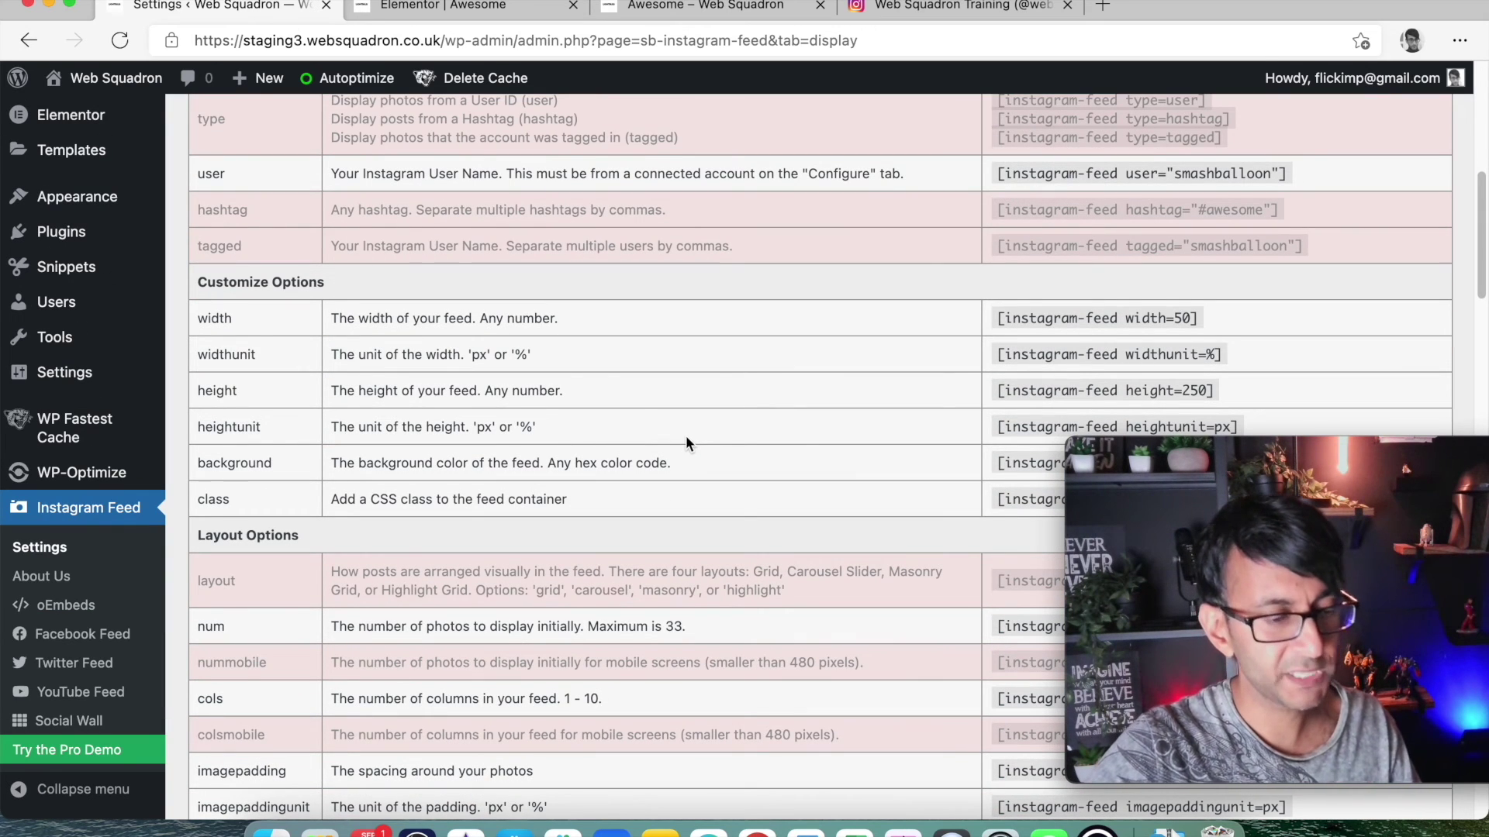
scroll(686, 440, up, 3)
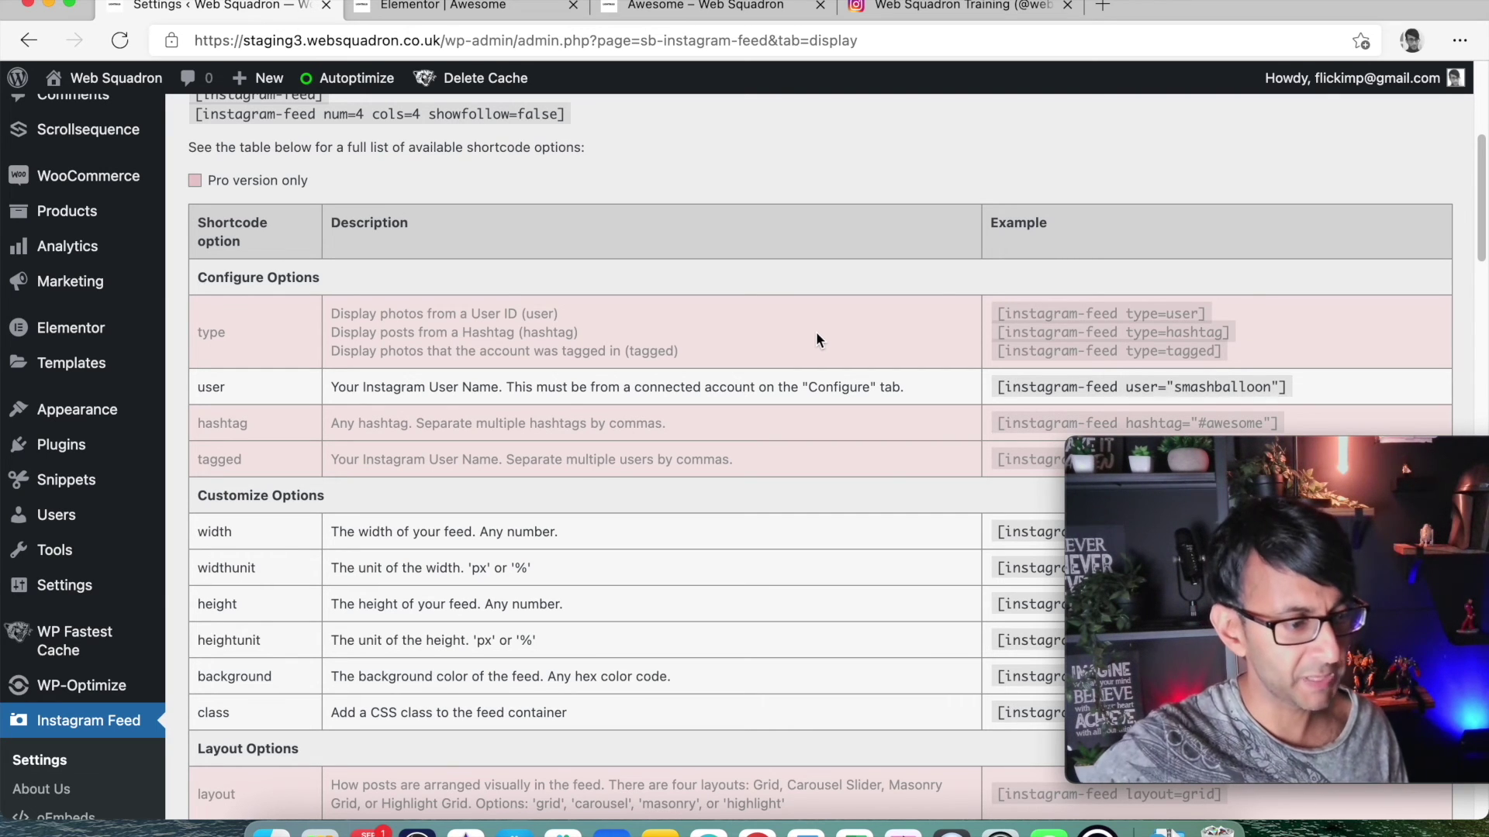
scroll(690, 468, down, 3)
scroll(692, 474, down, 3)
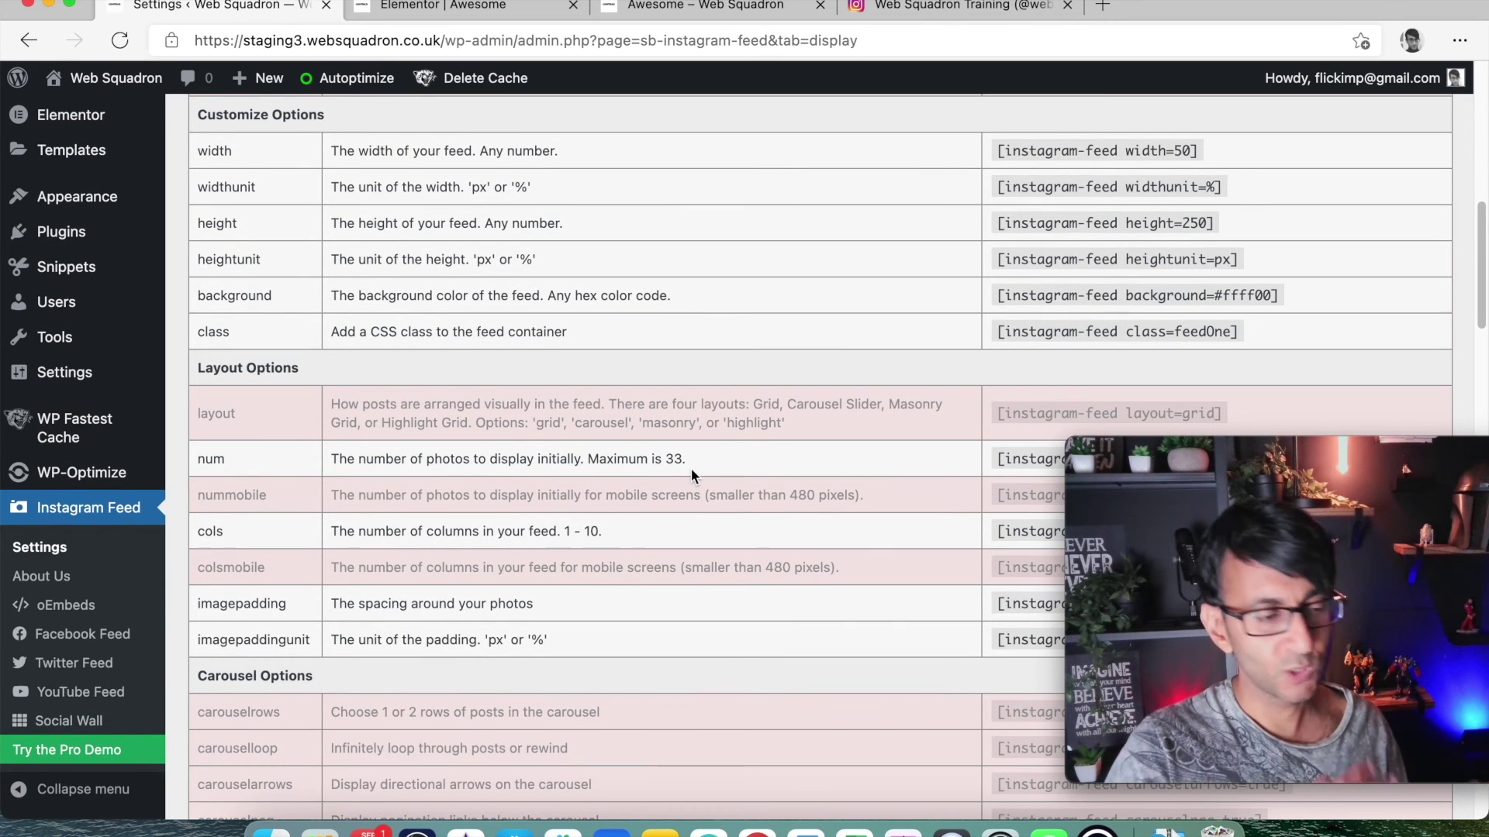
scroll(698, 463, down, 6)
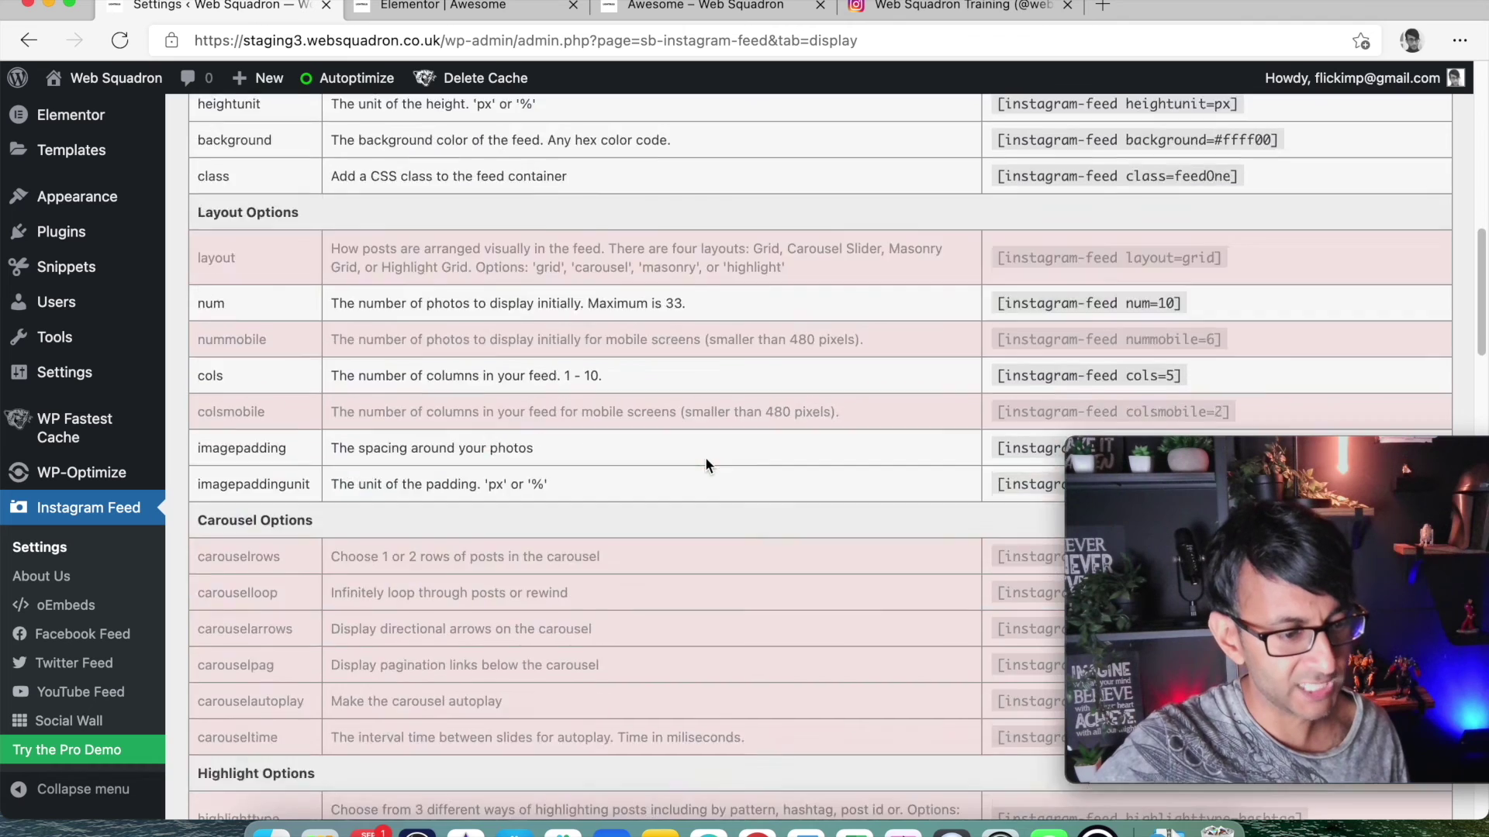
scroll(803, 416, up, 1)
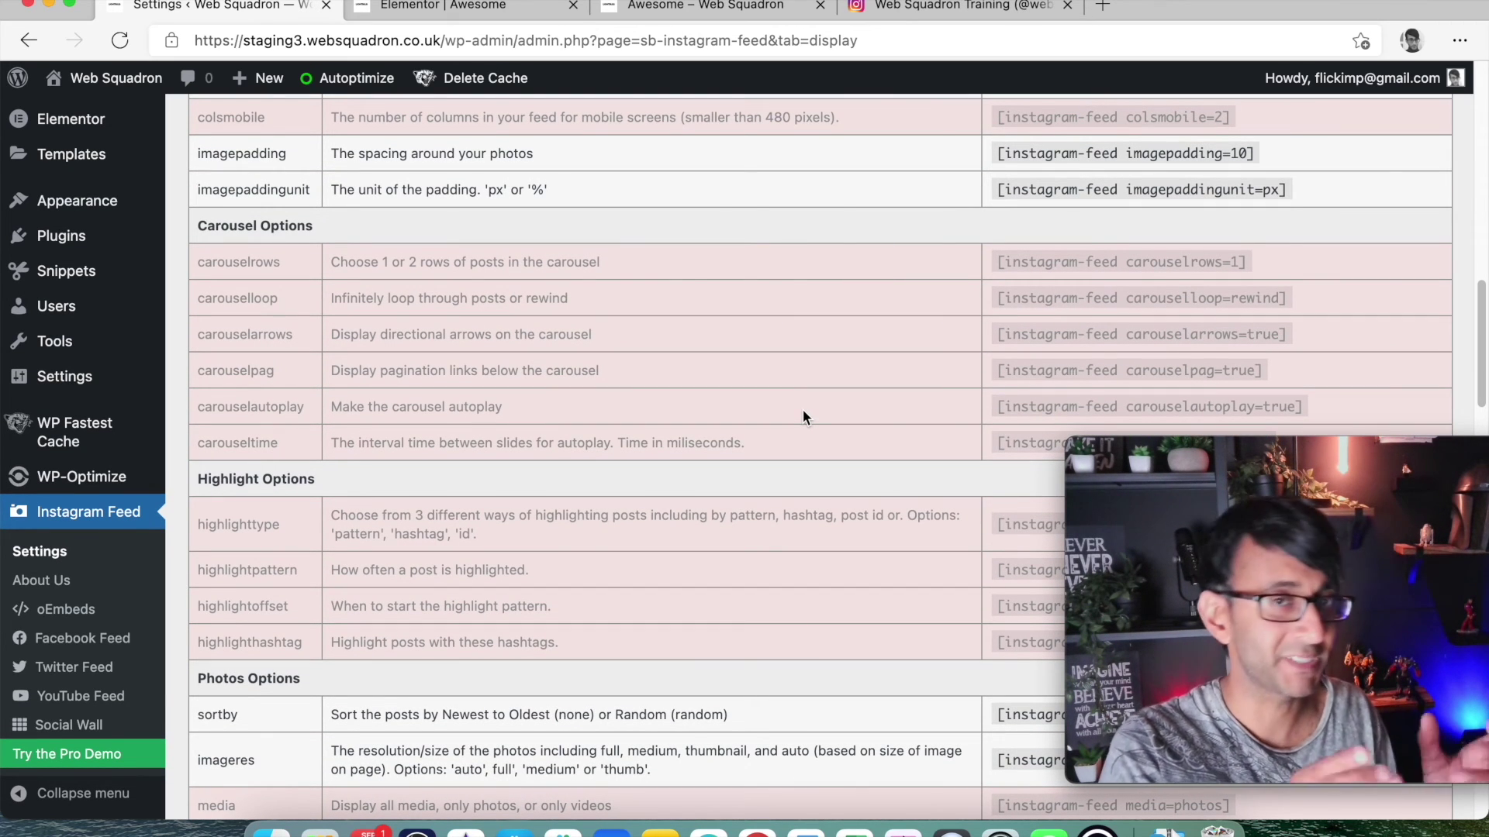
scroll(934, 304, up, 10)
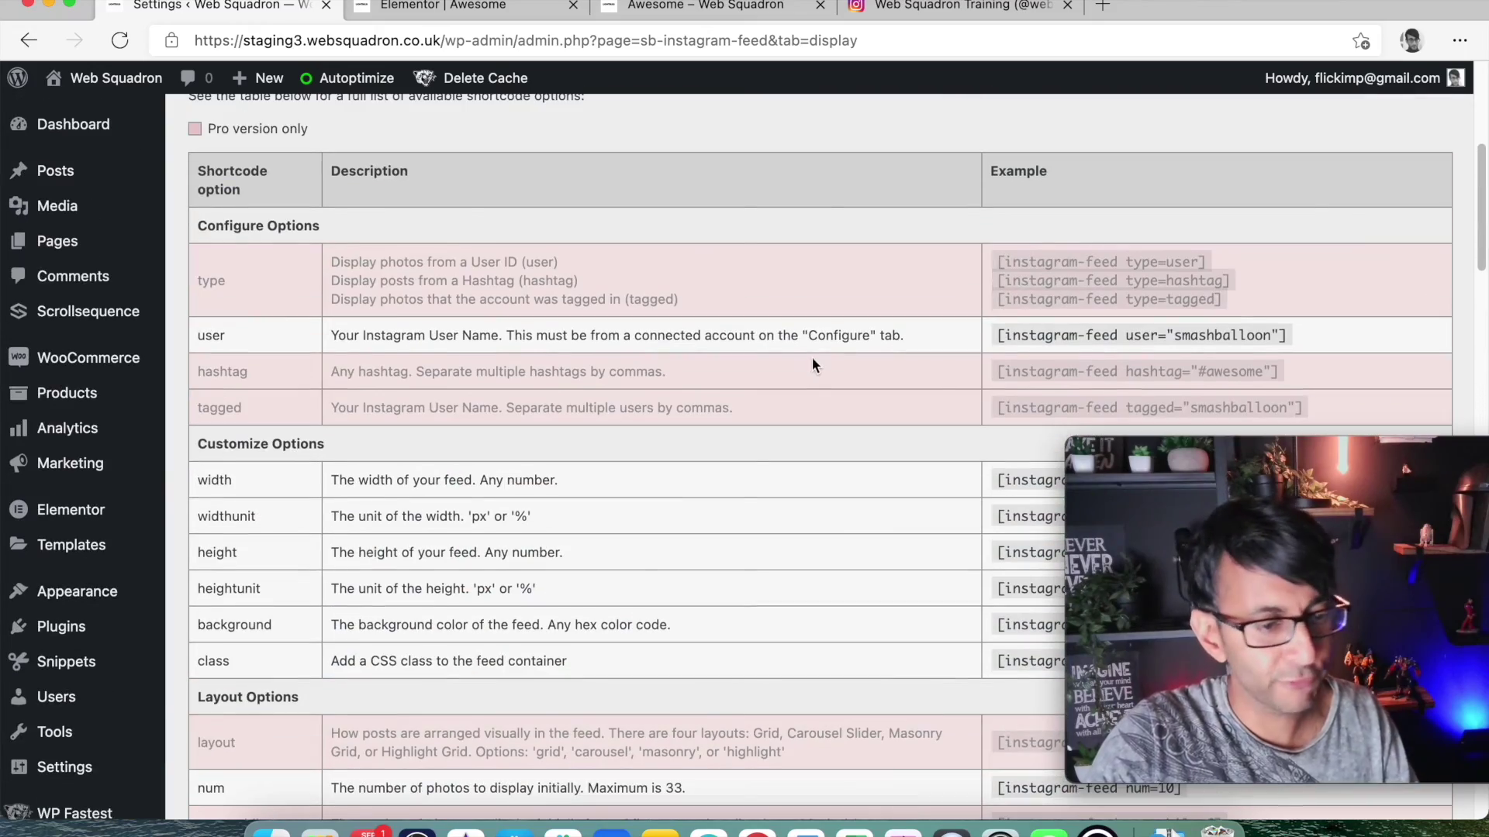
scroll(732, 464, down, 20)
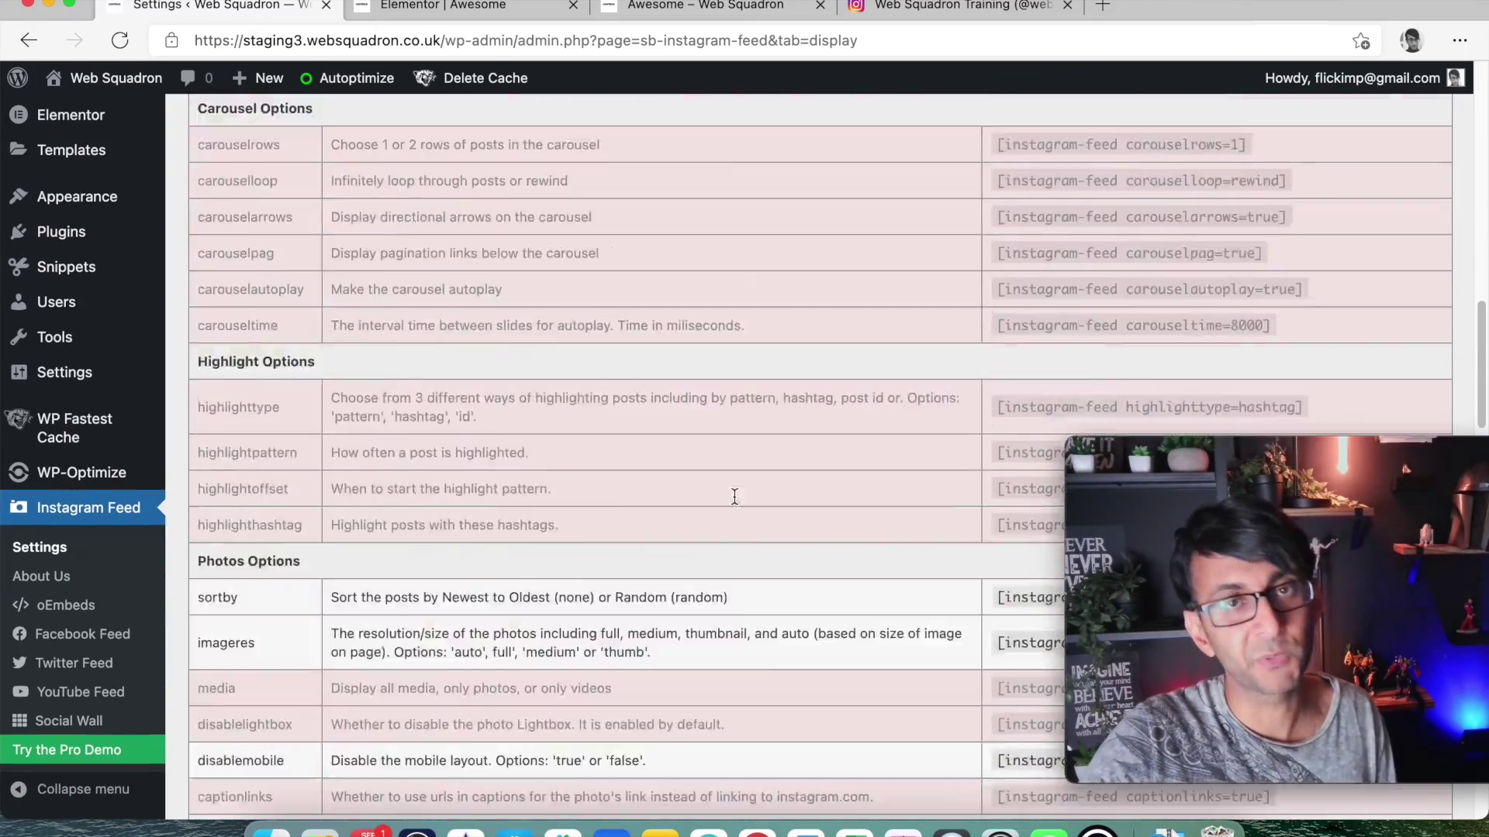
scroll(733, 494, down, 4)
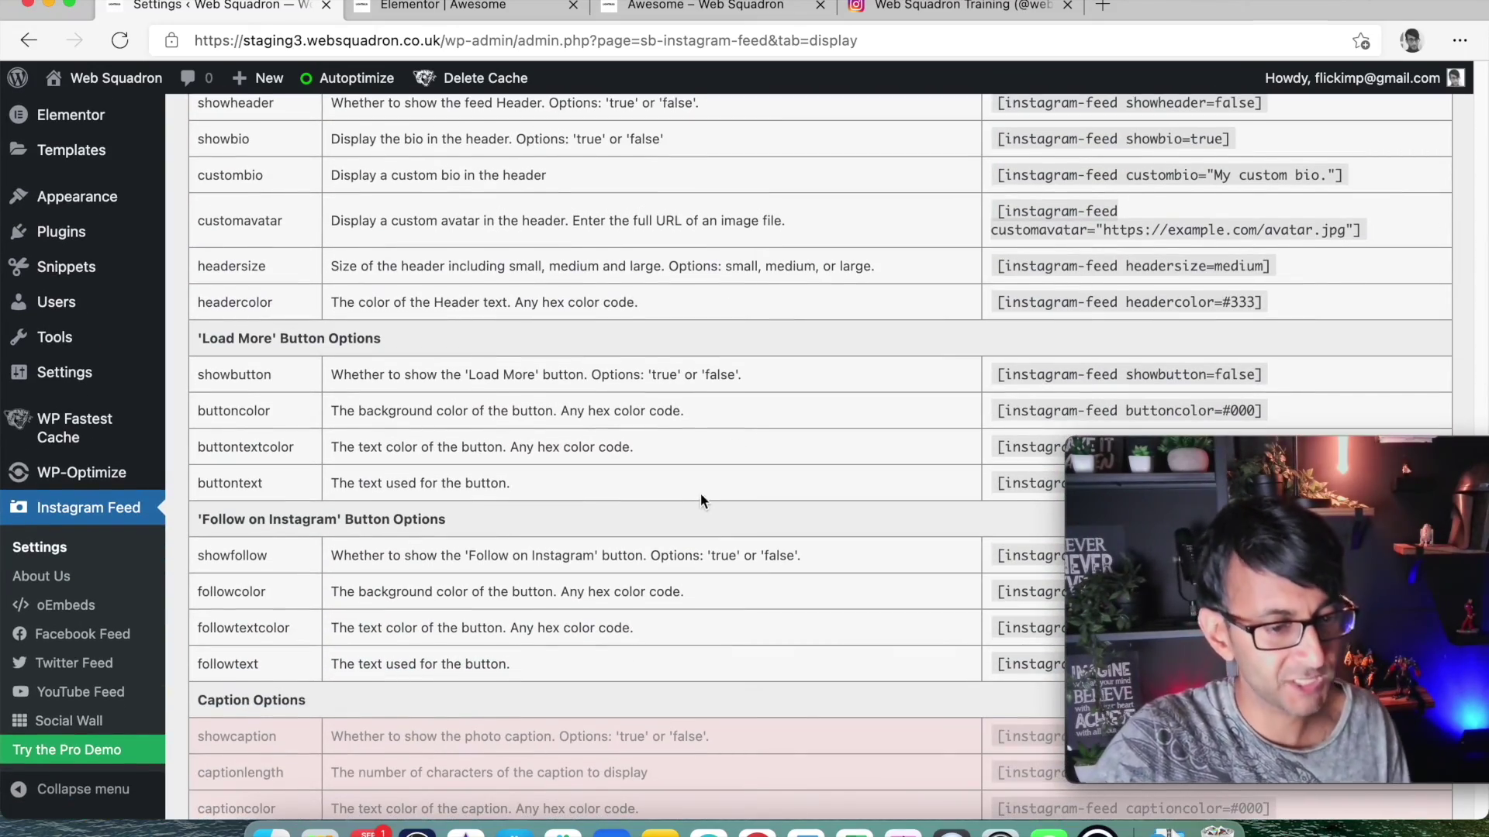
scroll(700, 494, down, 1)
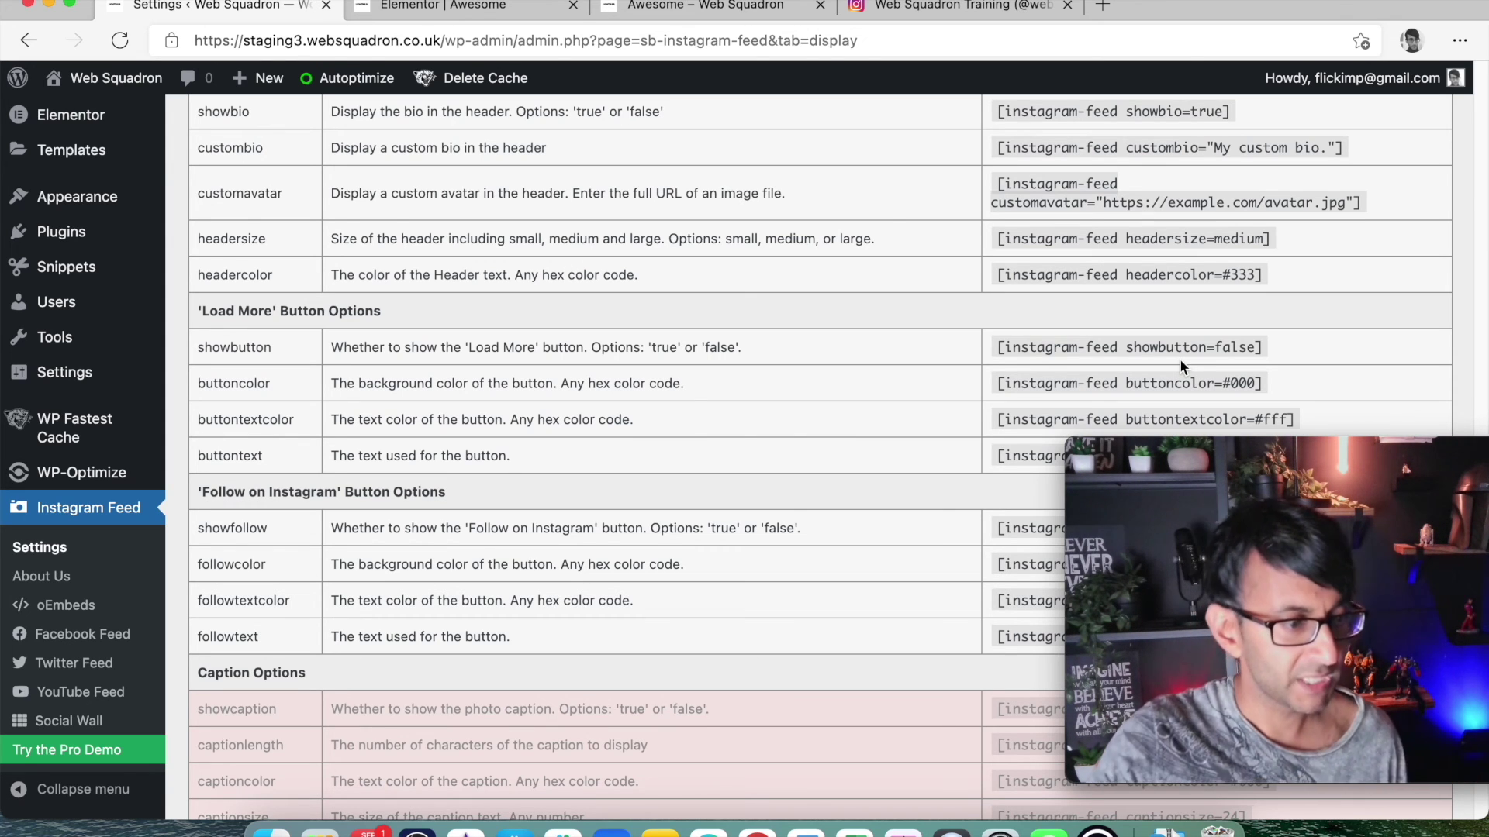
scroll(1180, 366, down, 5)
scroll(781, 437, up, 6)
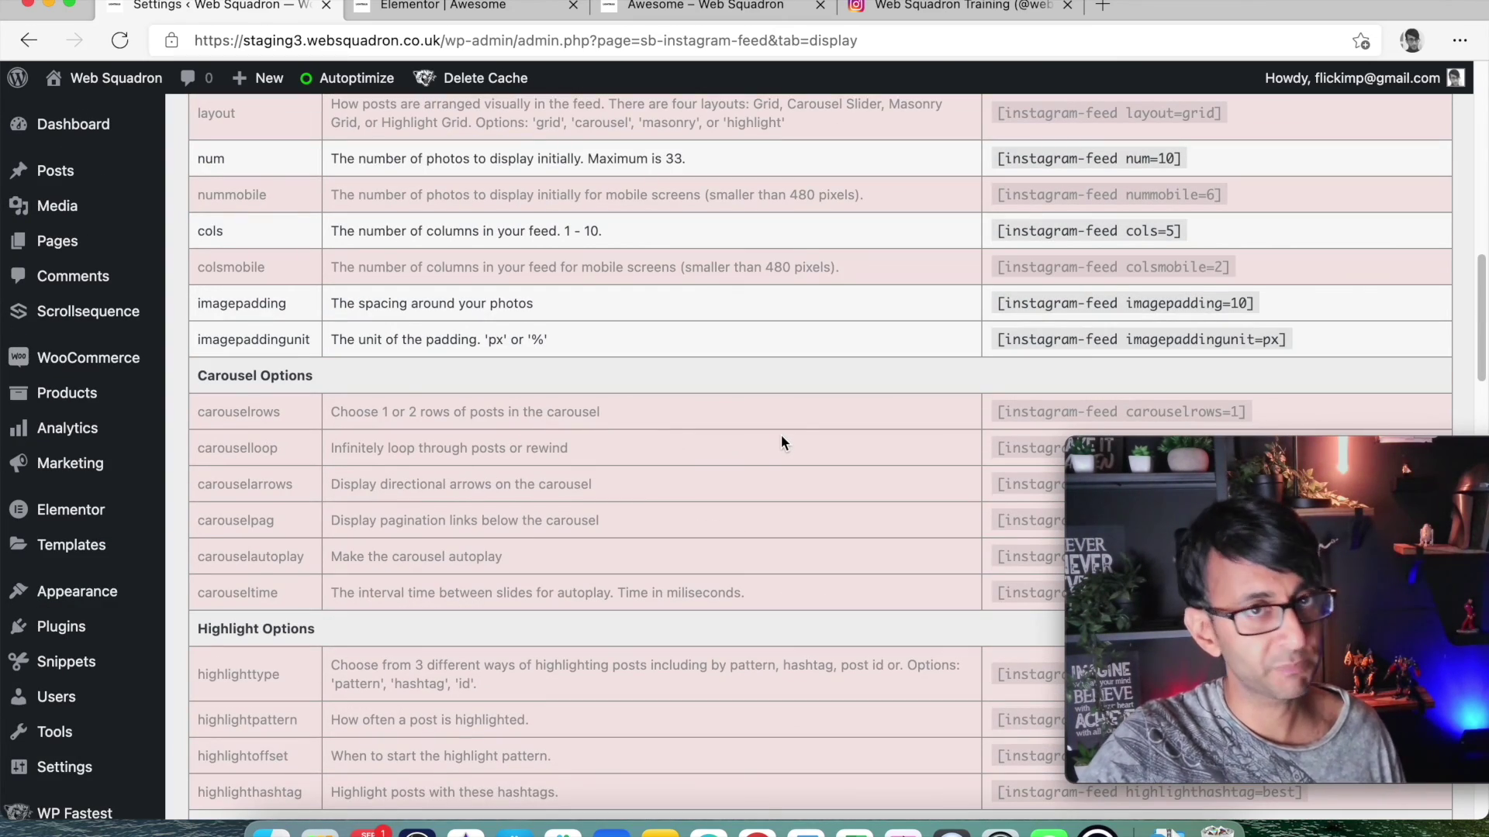
scroll(781, 436, up, 15)
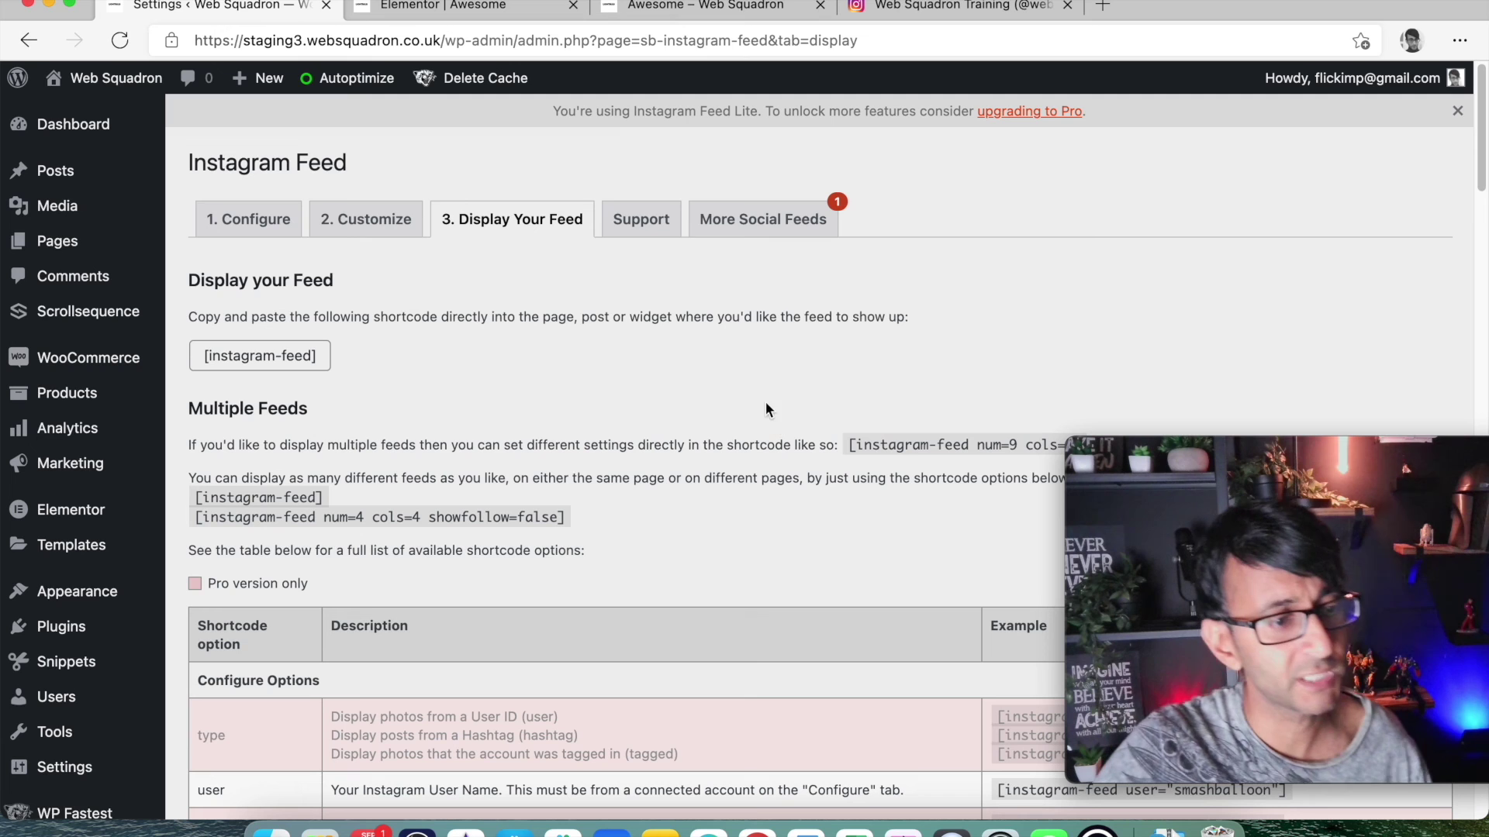
View the More Social Feeds plugin suggestions, then return to the 'Elementor | Awesome' editor.
click(790, 230)
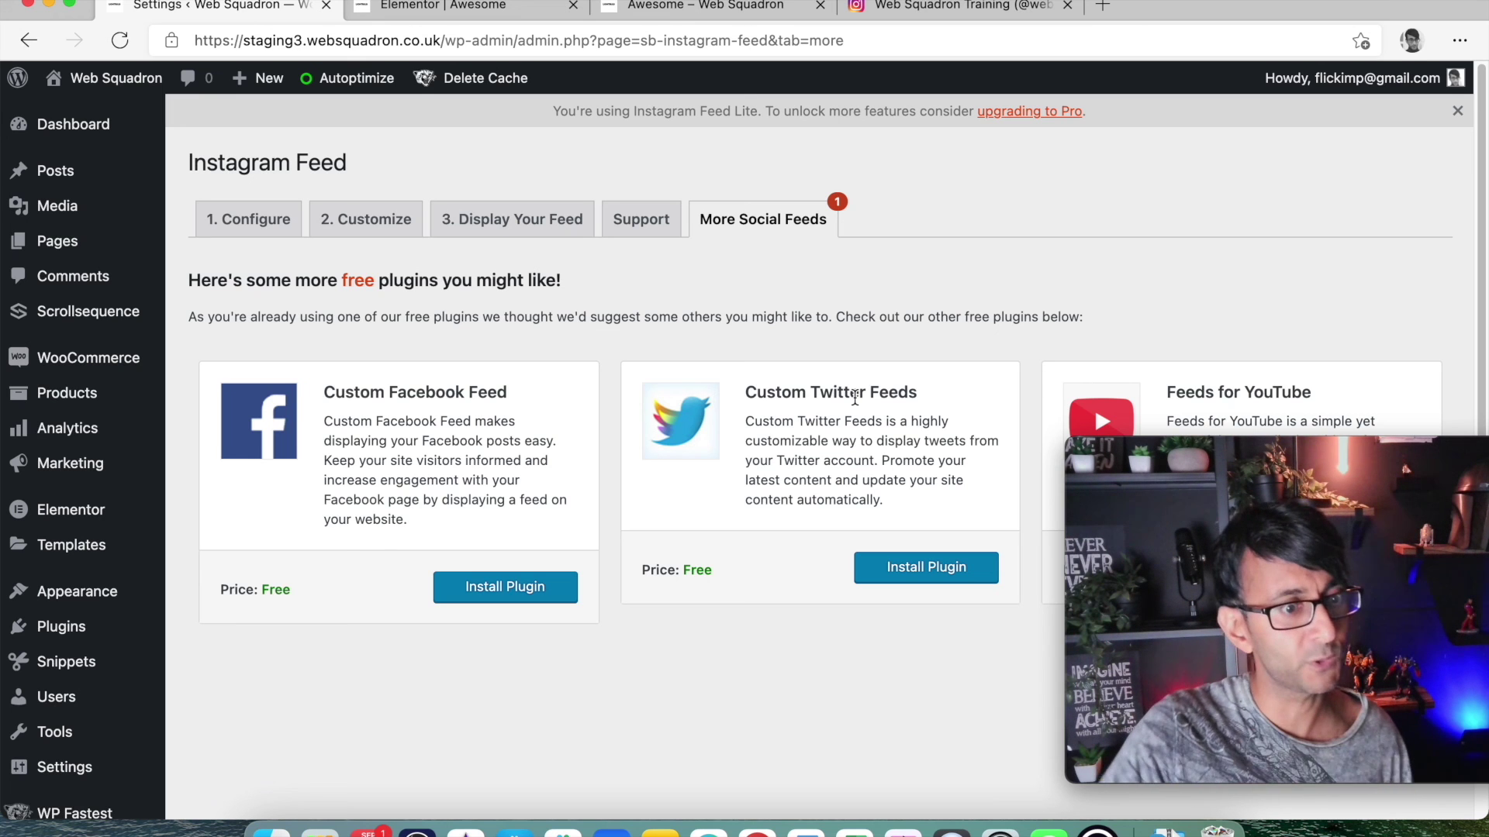
click(465, 7)
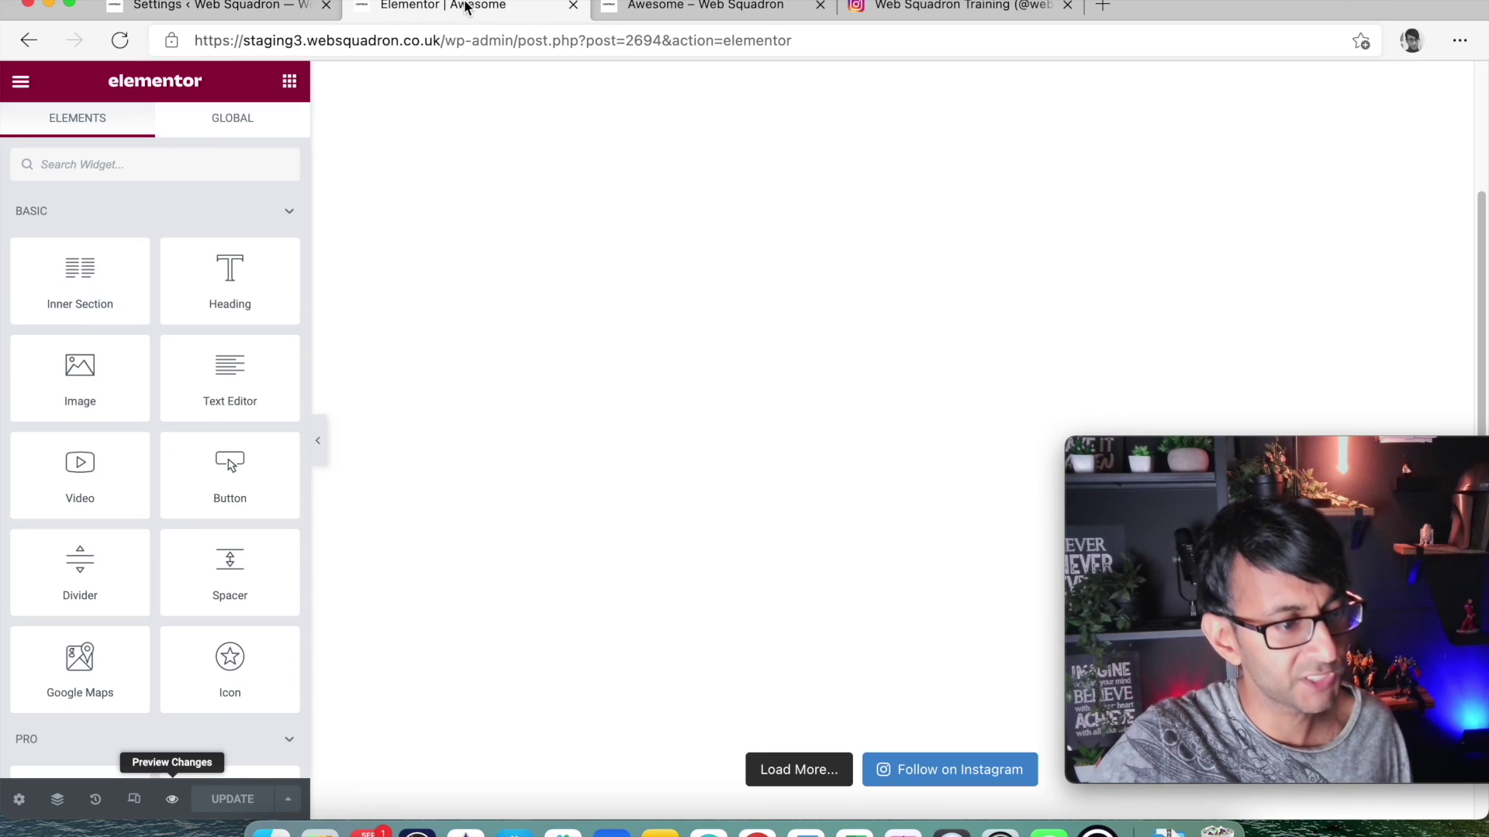
Reload the 'Awesome – Web Squadron' preview to display the updated Instagram feed.
click(698, 6)
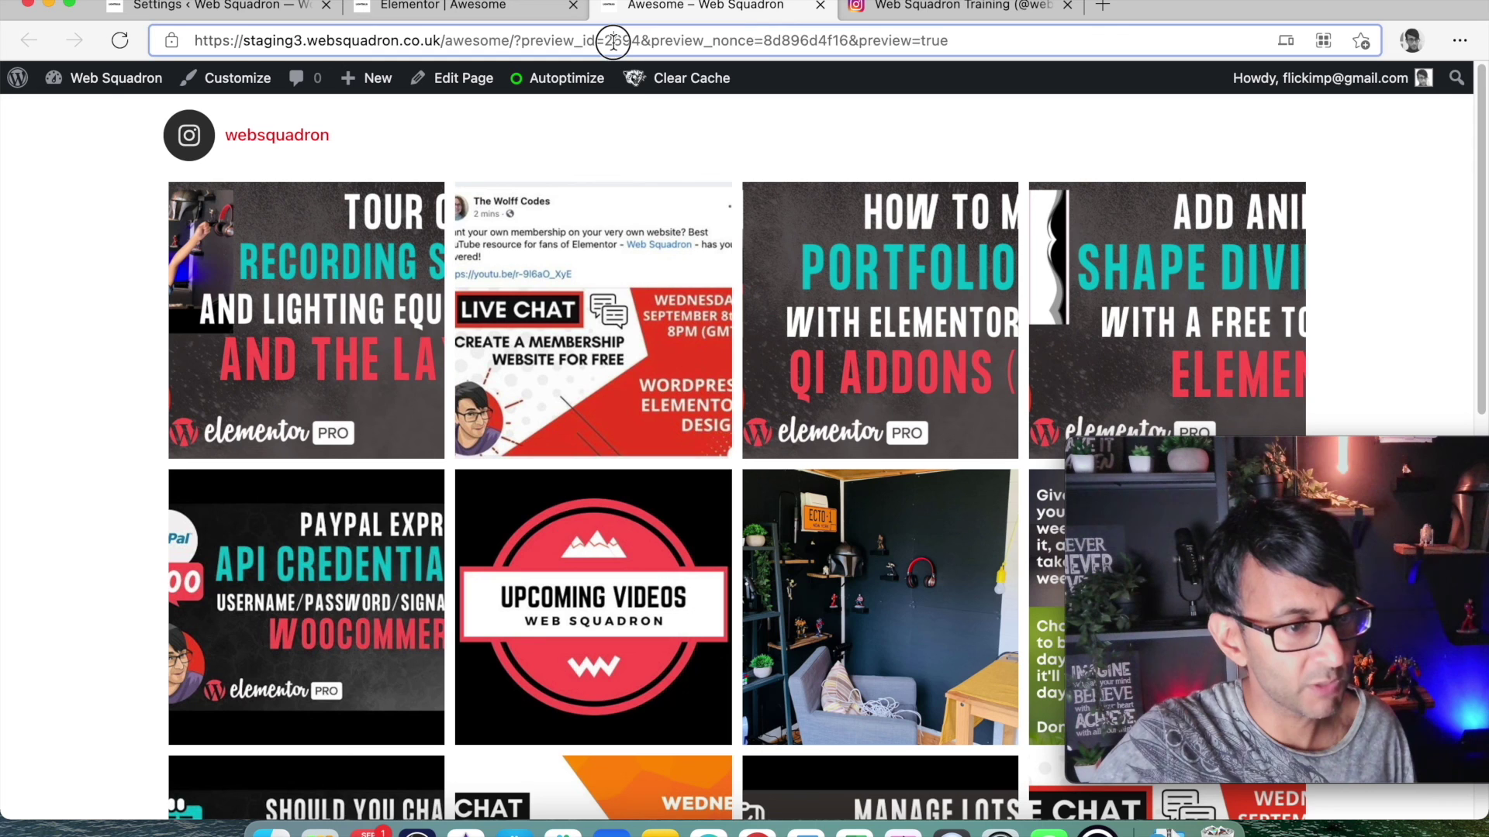
click(613, 40)
key(Return)
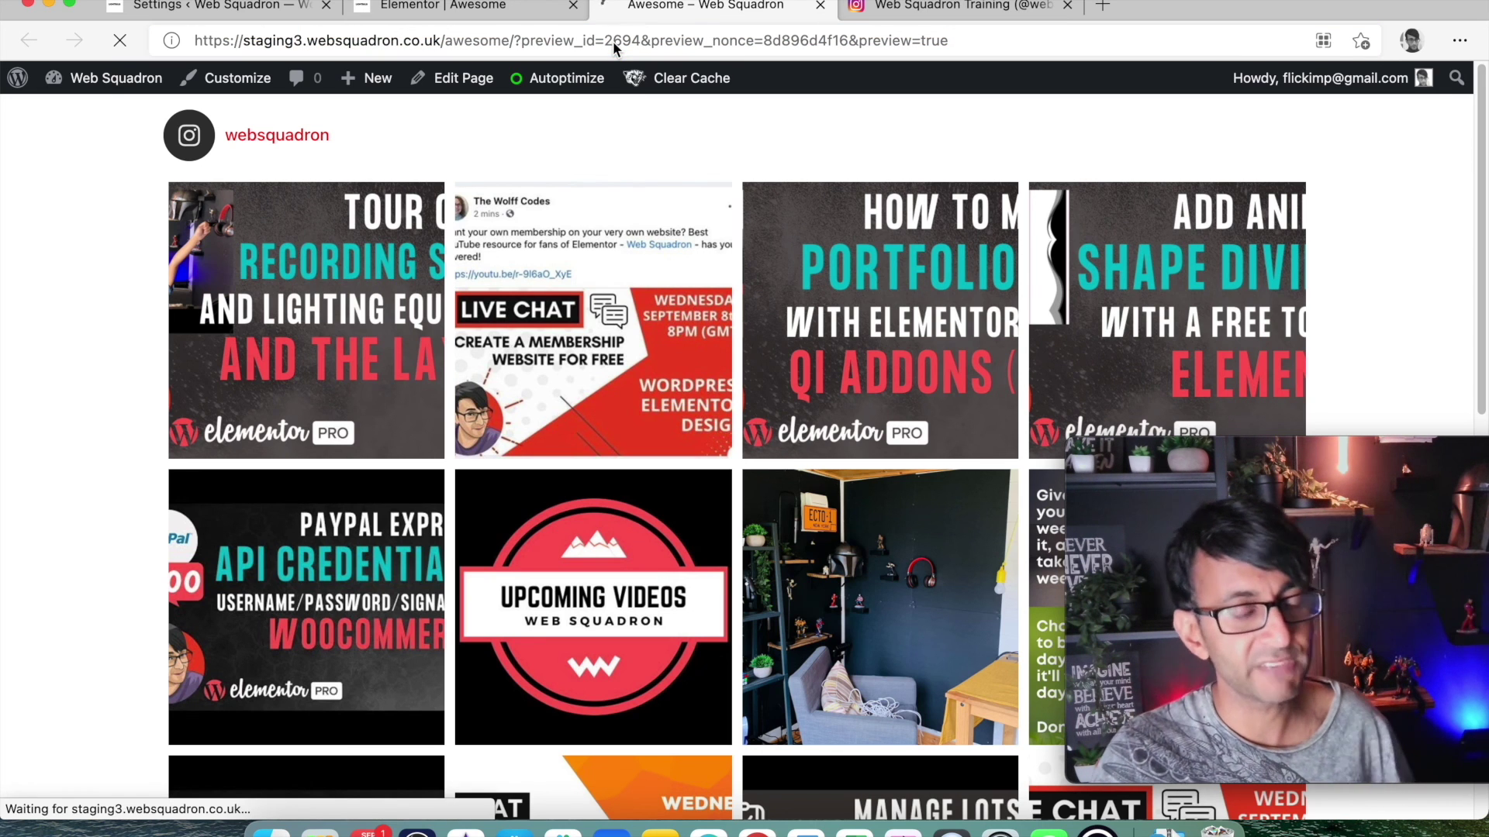